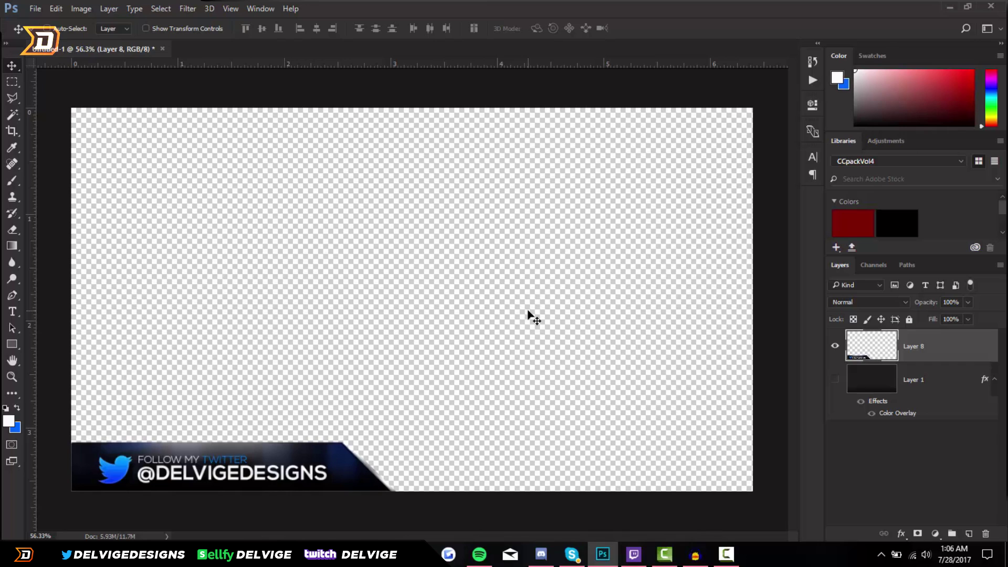
Step: Zoom around the finished overlay, then start a new document with the 1920×1080 overlay preset
{"action": "scroll", "coordinate": [533, 317], "scroll_direction": "up", "scroll_amount": 1}
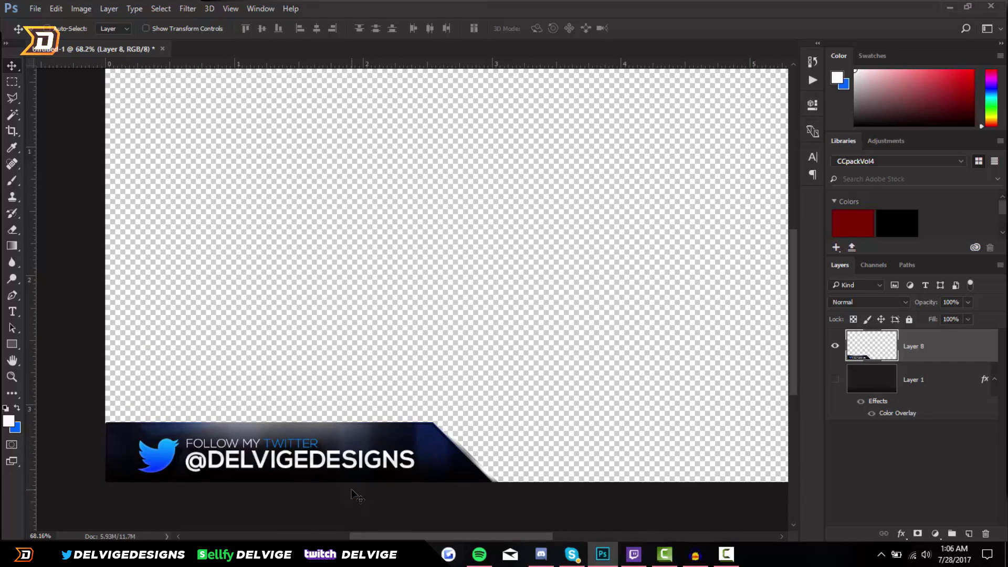
{"action": "scroll", "coordinate": [229, 507], "scroll_direction": "up", "scroll_amount": 2}
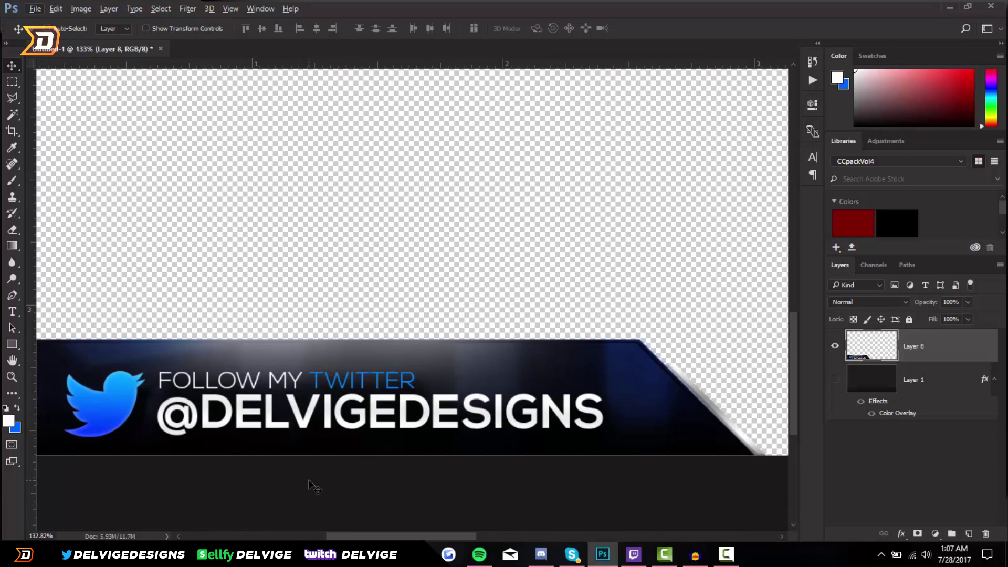
{"action": "scroll", "coordinate": [307, 473], "scroll_direction": "down", "scroll_amount": 1}
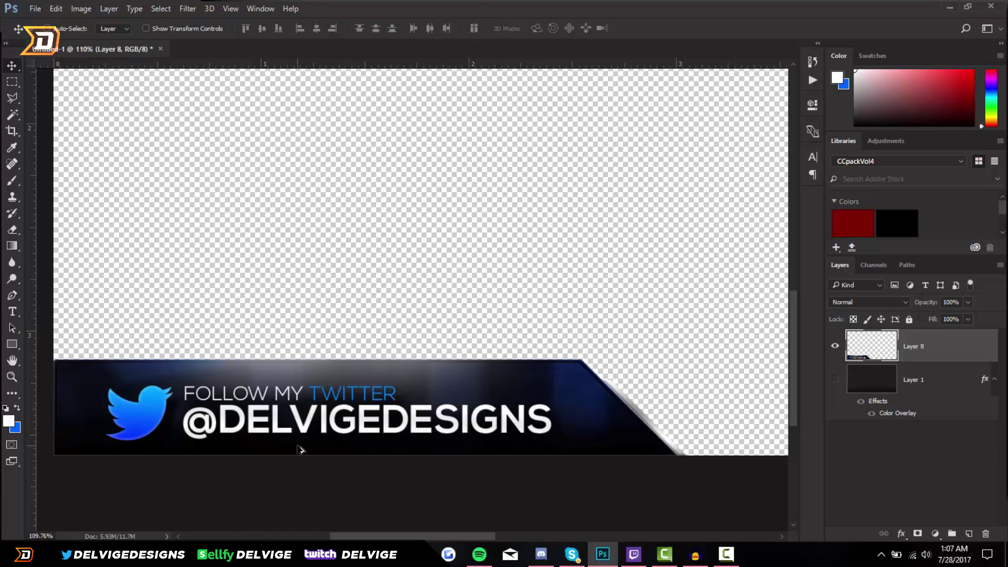
{"action": "left_click", "coordinate": [36, 10]}
{"action": "left_click", "coordinate": [47, 21]}
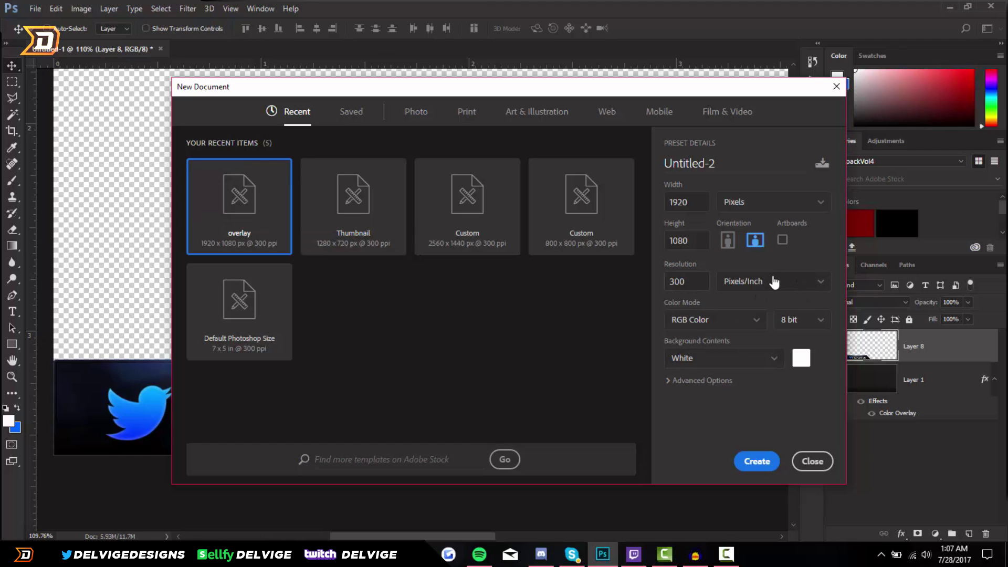
Step: Create the 1920×1080 document, add Layer 1 and delete the white Background layer
{"action": "left_click", "coordinate": [764, 461]}
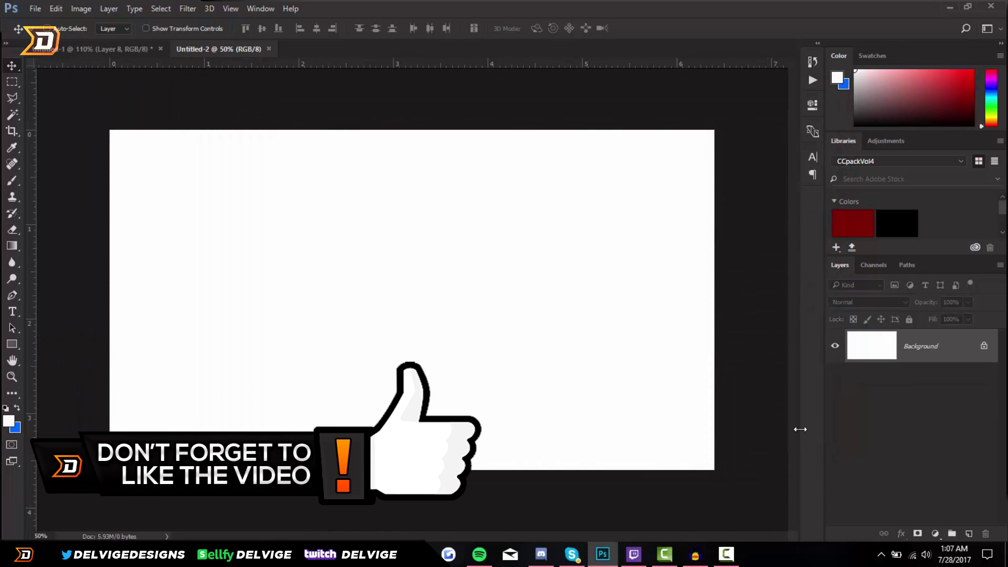
{"action": "left_click", "coordinate": [968, 534]}
{"action": "left_click_drag", "start_coordinate": [957, 381], "coordinate": [986, 534]}
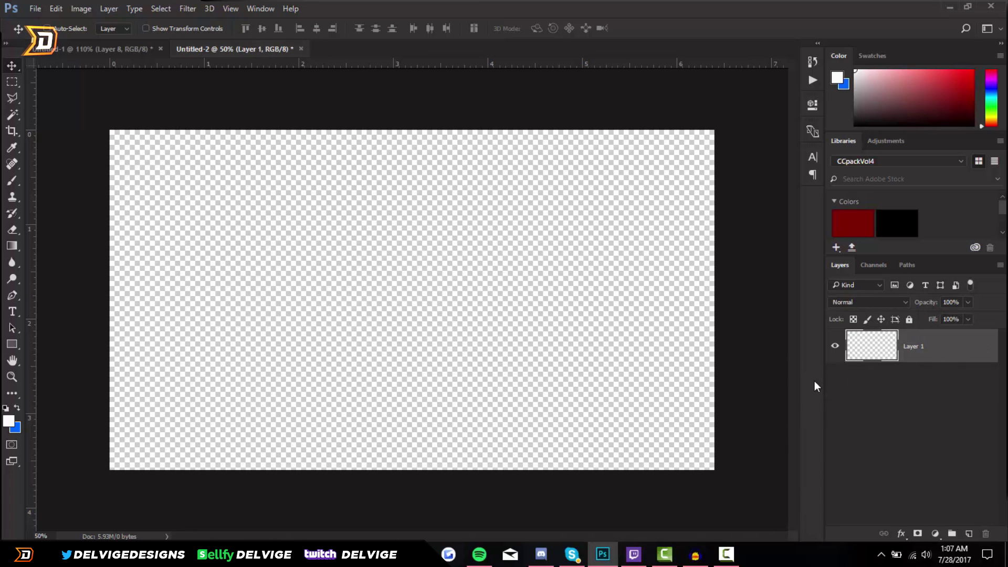
Step: Set the foreground to dark green #0e6712 and paint-bucket fill the whole canvas
{"action": "left_click", "coordinate": [11, 245]}
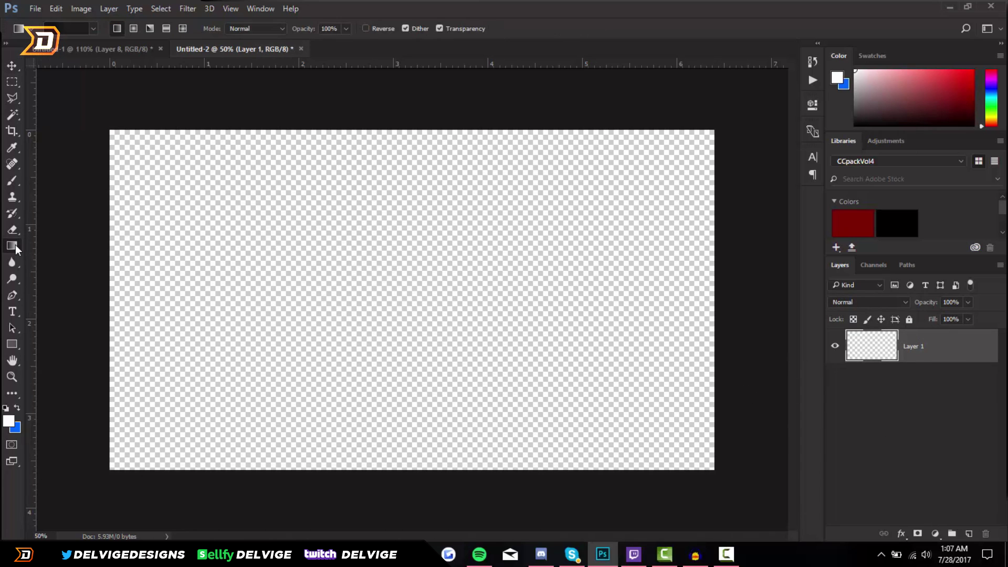
{"action": "left_click", "coordinate": [42, 257]}
{"action": "left_click", "coordinate": [8, 420]}
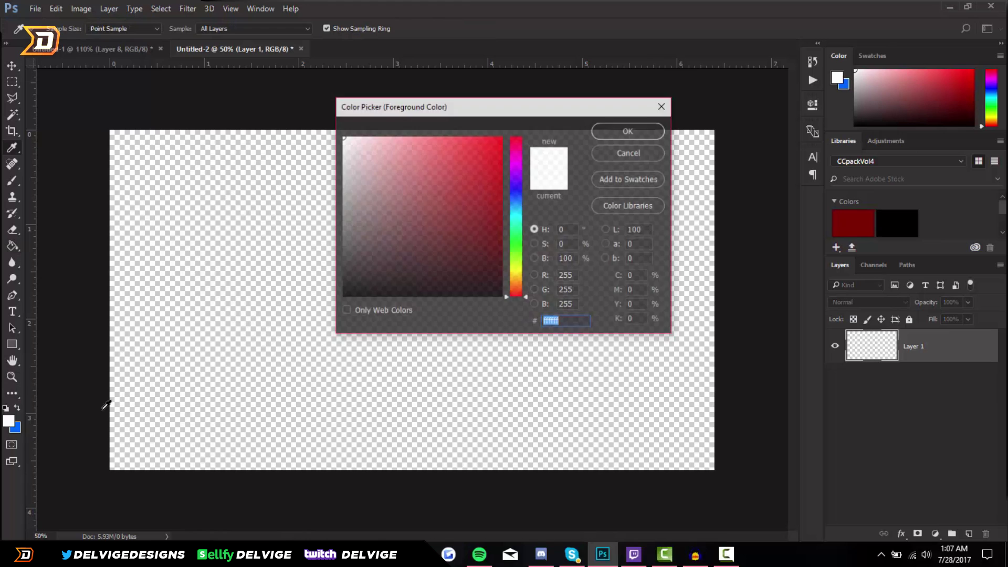
{"action": "left_click", "coordinate": [517, 239]}
{"action": "left_click_drag", "start_coordinate": [518, 241], "coordinate": [518, 245]}
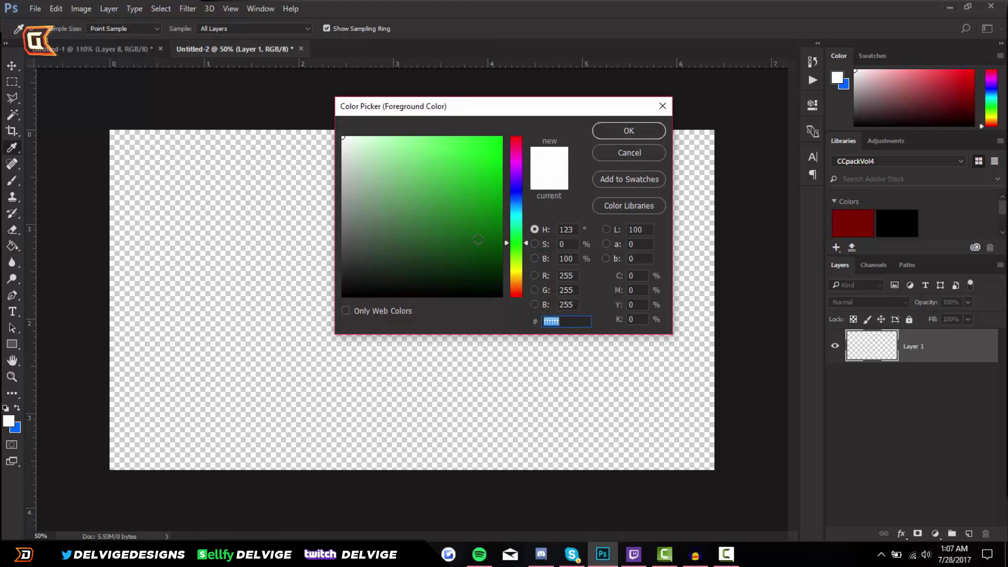
{"action": "left_click", "coordinate": [477, 243]}
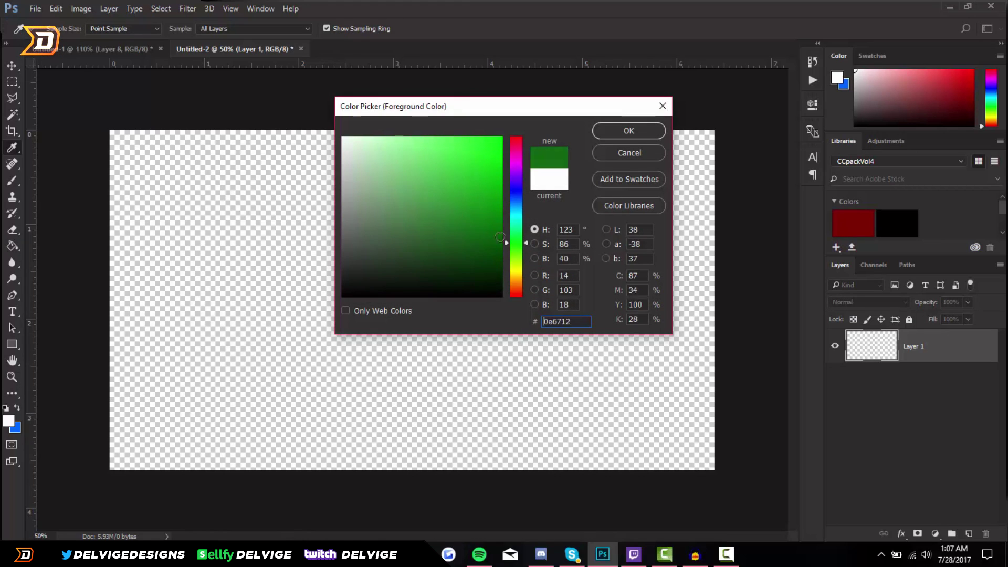
{"action": "left_click", "coordinate": [626, 133]}
{"action": "left_click", "coordinate": [595, 263]}
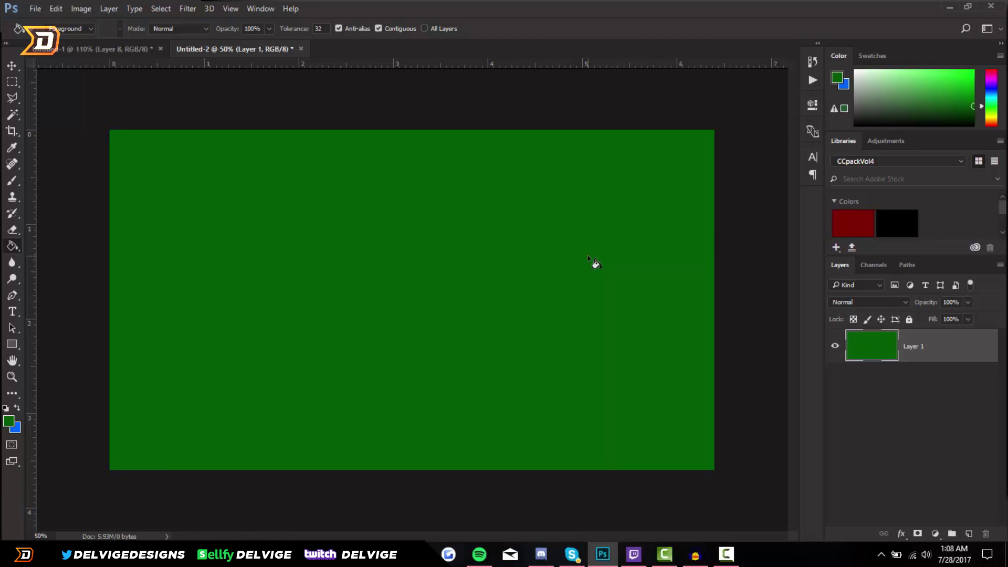
Step: Draw a wide rectangle bar across the middle of the green canvas
{"action": "scroll", "coordinate": [171, 299], "scroll_direction": "up", "scroll_amount": 1}
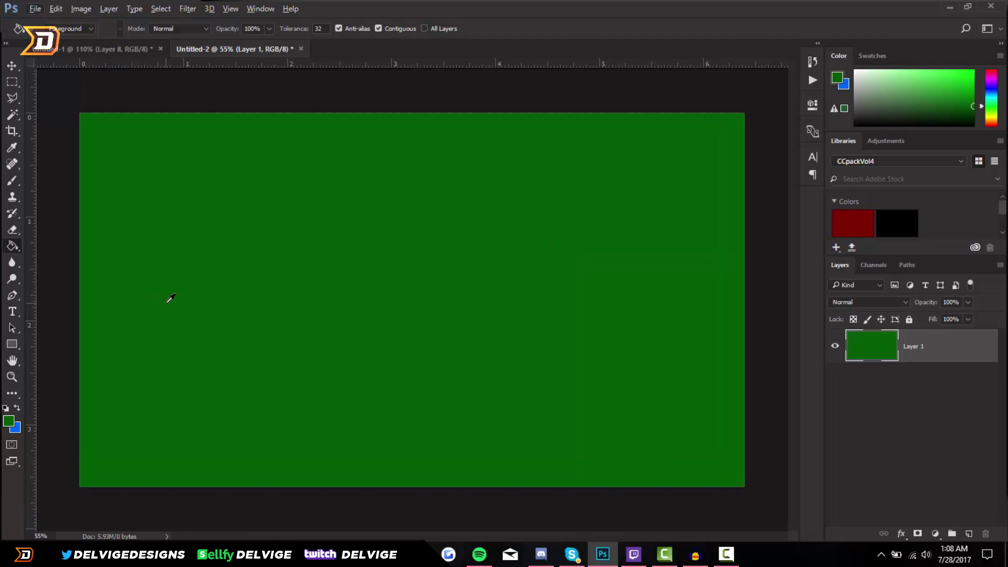
{"action": "scroll", "coordinate": [160, 313], "scroll_direction": "up", "scroll_amount": 1}
{"action": "scroll", "coordinate": [450, 520], "scroll_direction": "left", "scroll_amount": 3}
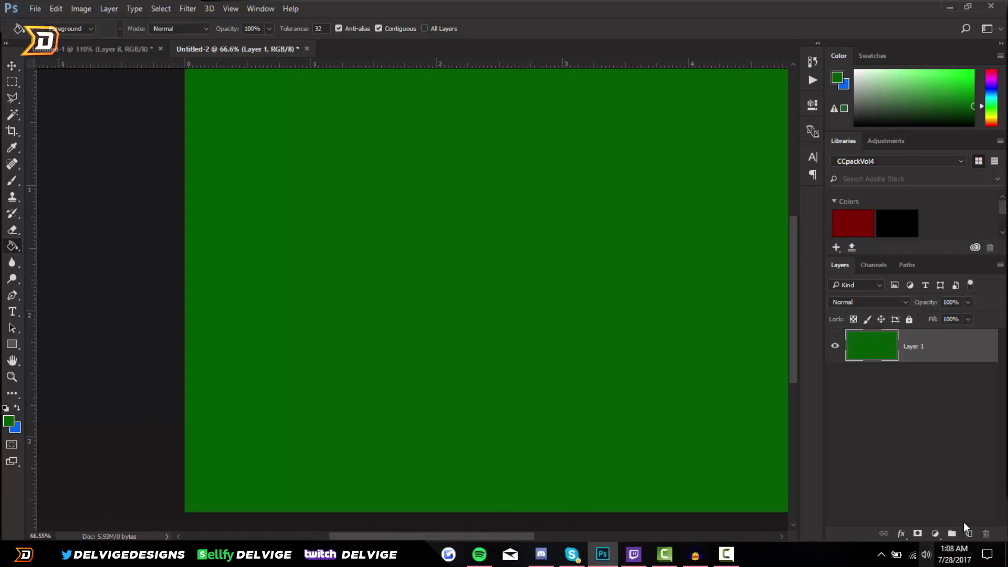
{"action": "left_click", "coordinate": [968, 533]}
{"action": "left_click", "coordinate": [11, 344]}
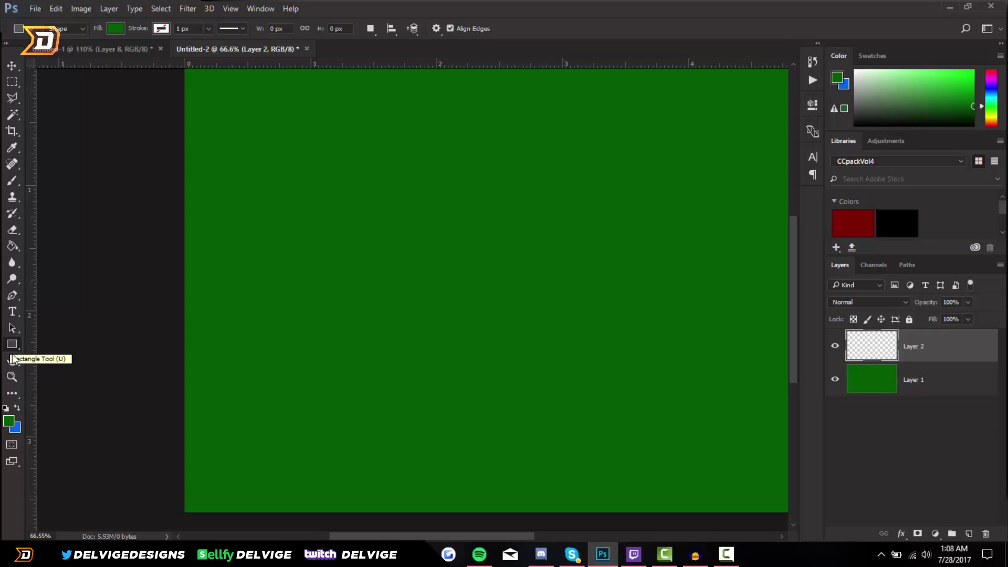
{"action": "scroll", "coordinate": [389, 277], "scroll_direction": "down", "scroll_amount": 2}
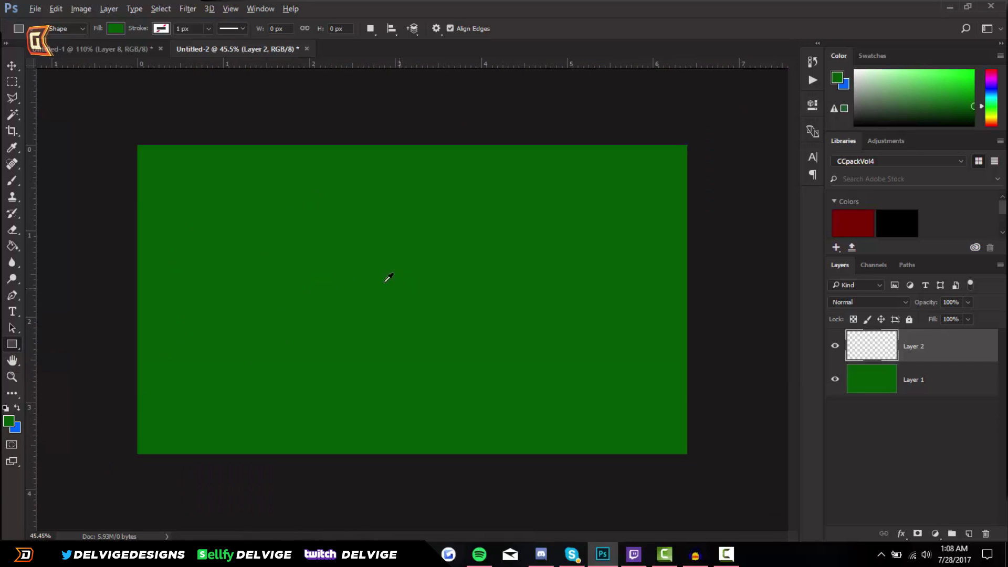
{"action": "scroll", "coordinate": [389, 277], "scroll_direction": "up", "scroll_amount": 1}
{"action": "left_click_drag", "start_coordinate": [271, 245], "coordinate": [578, 301]}
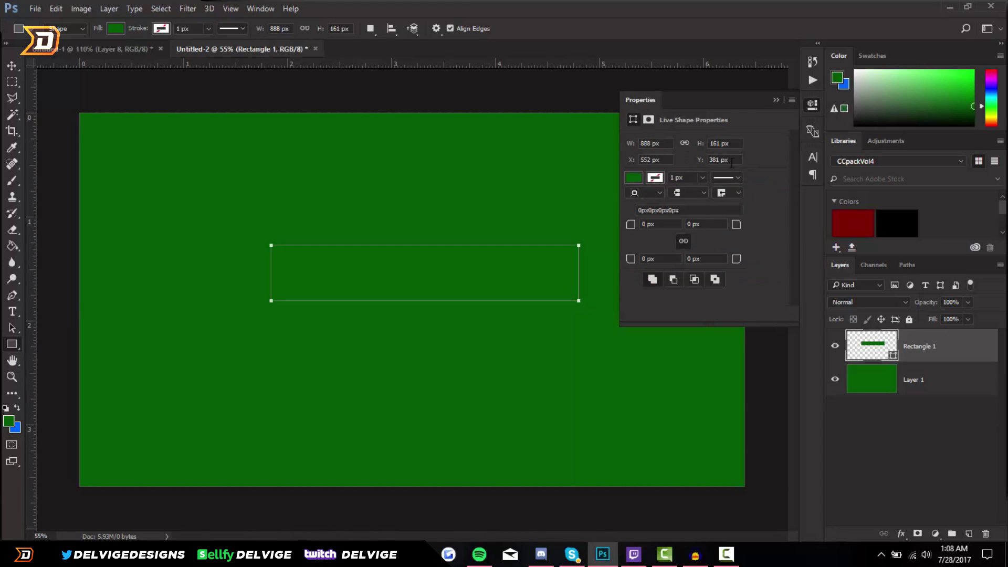
{"action": "left_click", "coordinate": [775, 101]}
Step: Rasterize Rectangle 1 and give it a white Color Overlay layer style
{"action": "right_click", "coordinate": [959, 339]}
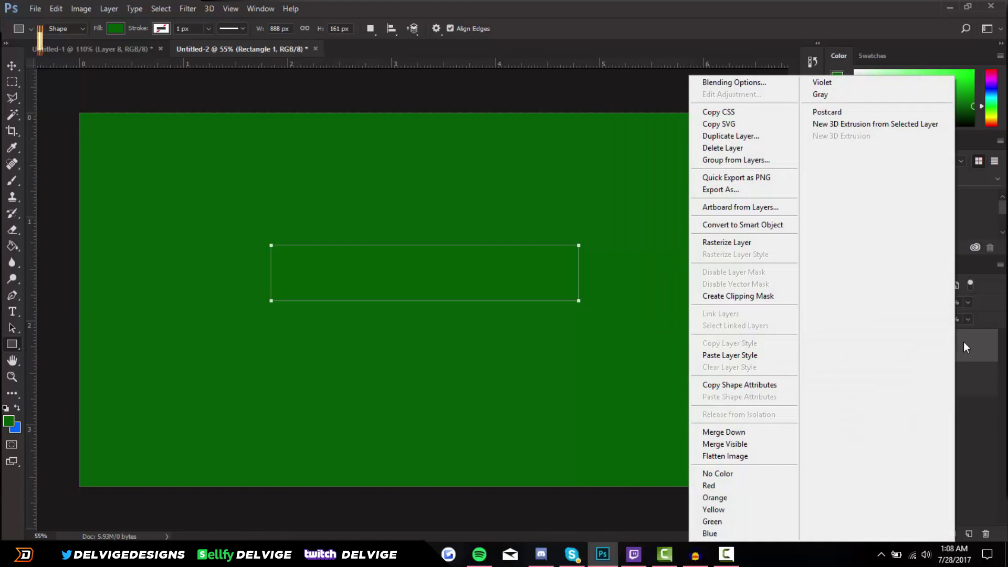
{"action": "left_click", "coordinate": [733, 242]}
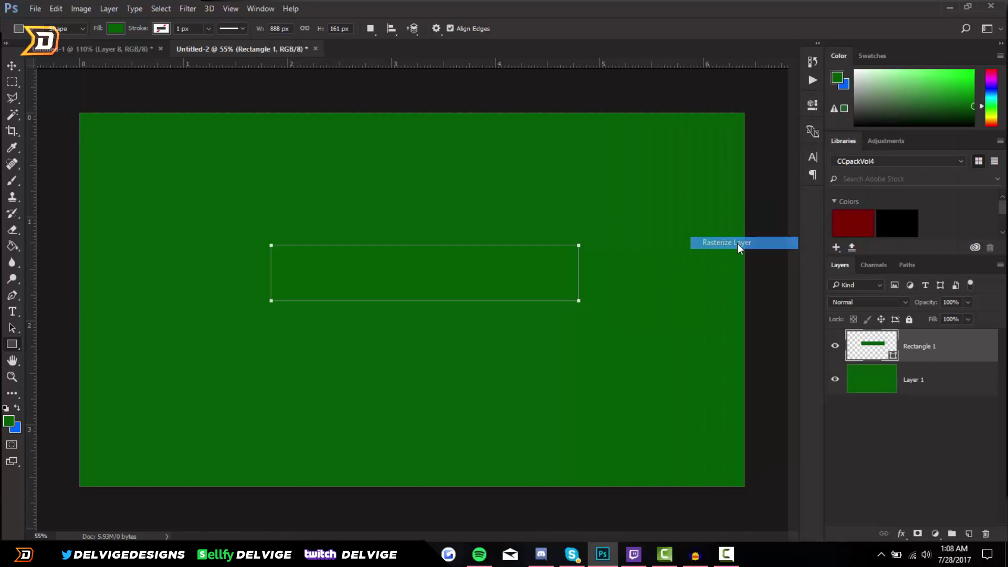
{"action": "double_click", "coordinate": [980, 350]}
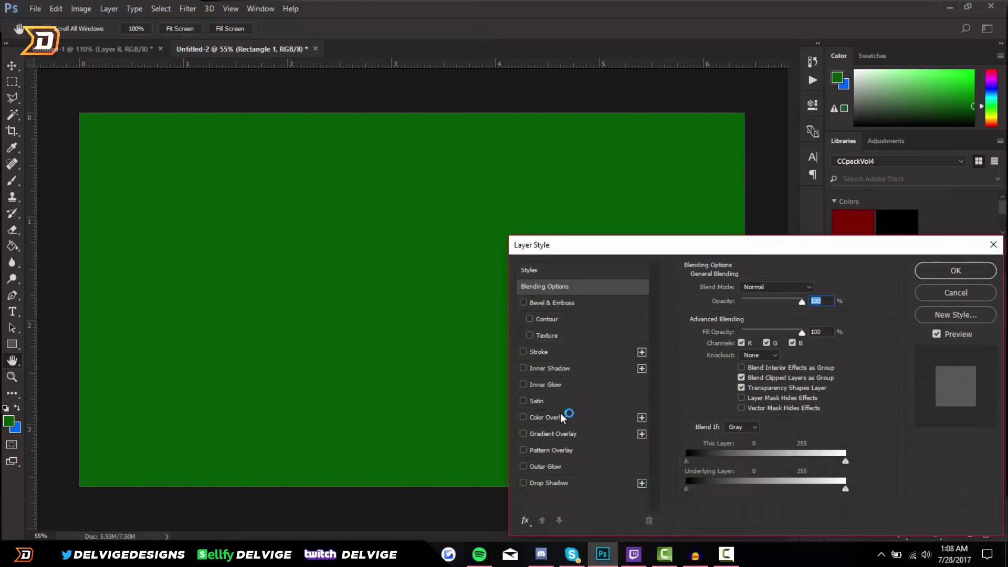
{"action": "left_click", "coordinate": [563, 419]}
{"action": "left_click", "coordinate": [816, 289]}
{"action": "left_click_drag", "start_coordinate": [351, 173], "coordinate": [343, 138]}
{"action": "left_click", "coordinate": [611, 135]}
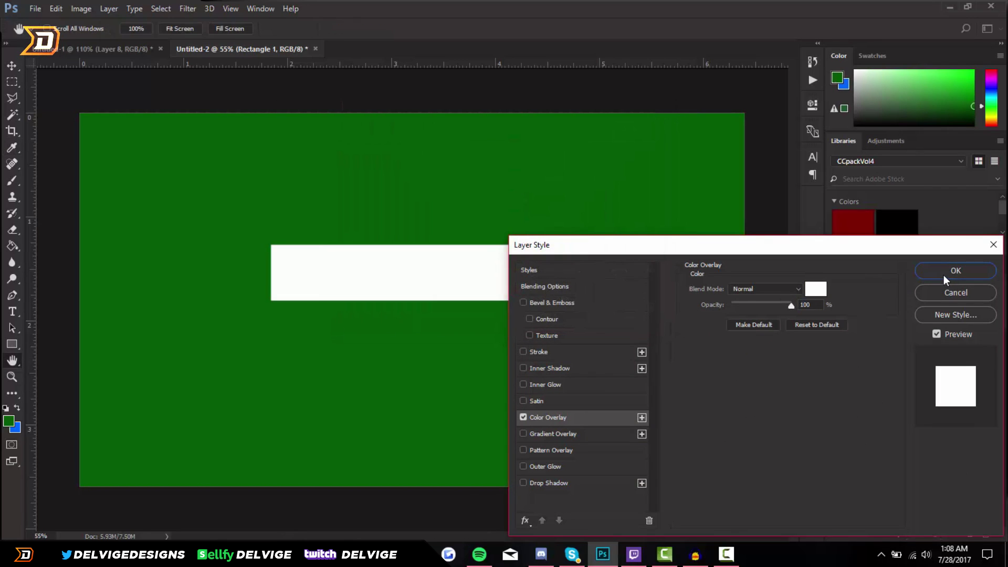
{"action": "left_click", "coordinate": [943, 274]}
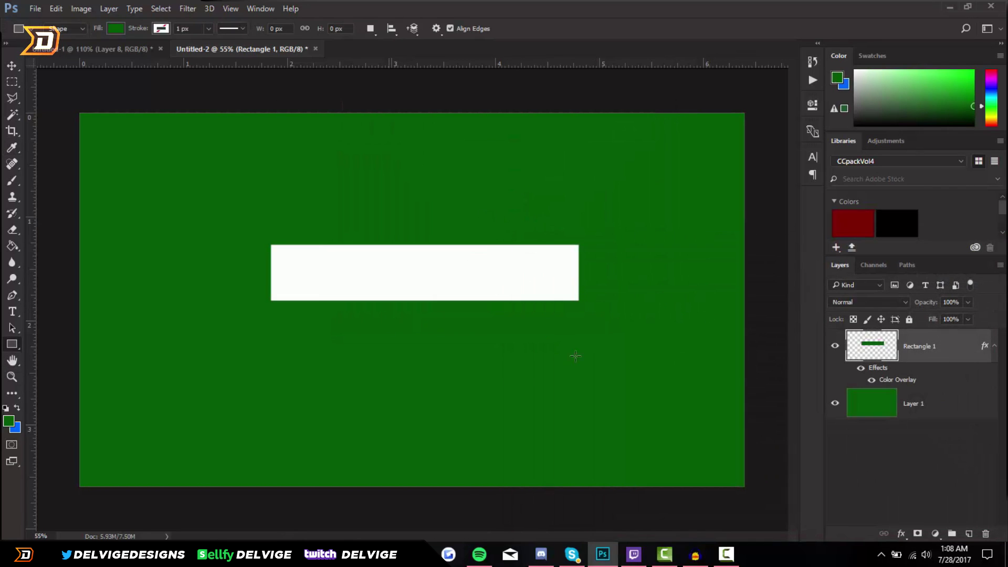
Step: Rasterize Rectangle 1's layer style to bake the white fill into its pixels
{"action": "right_click", "coordinate": [947, 348]}
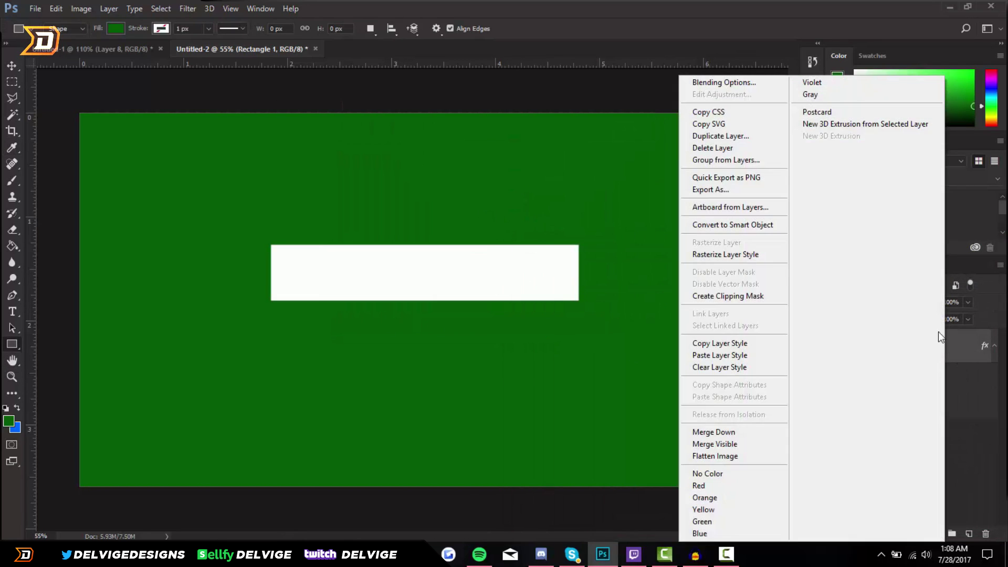
{"action": "left_click", "coordinate": [764, 256]}
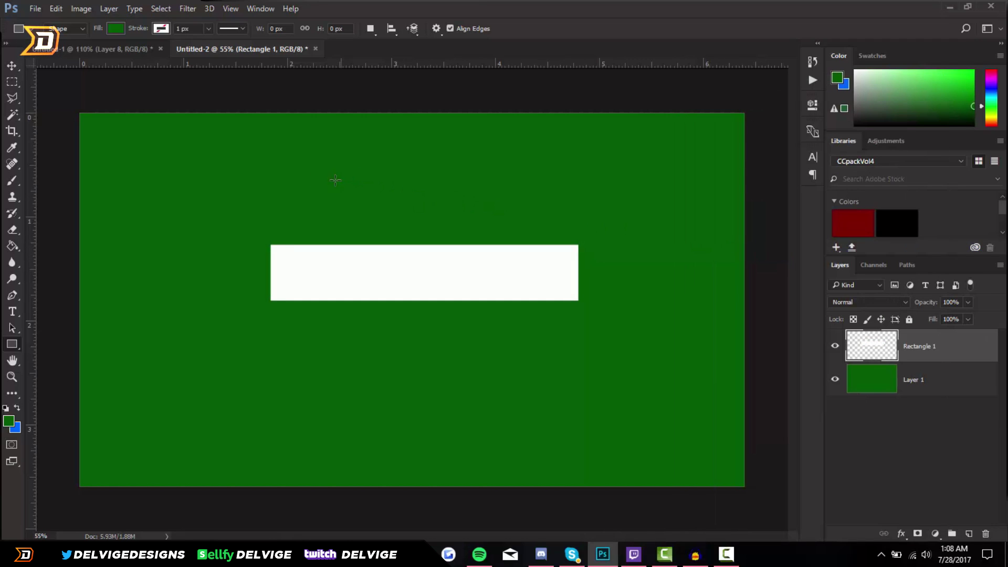
{"action": "left_click", "coordinate": [12, 100]}
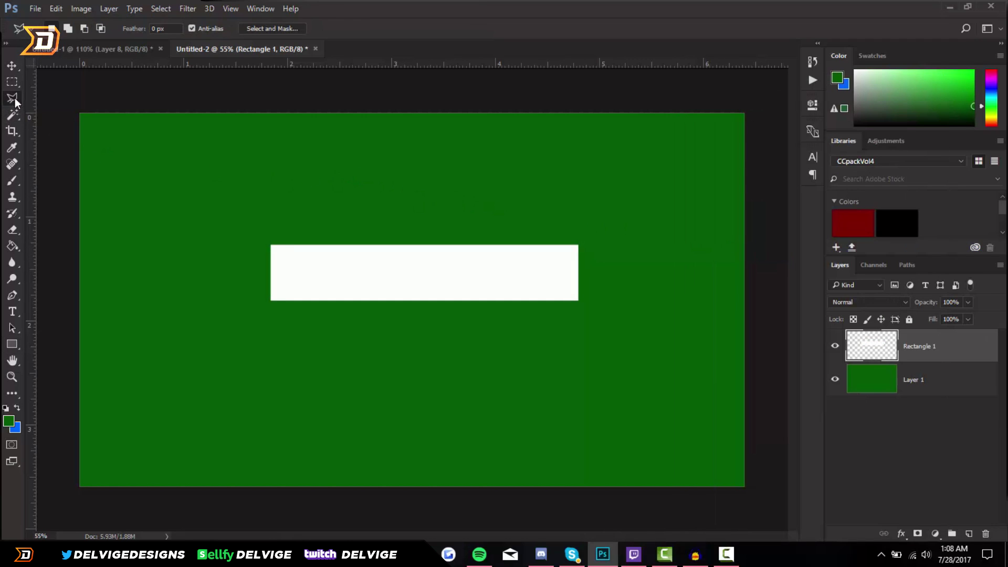
Step: Cut the white bar's right end at a diagonal with a polygonal lasso selection and Delete
{"action": "scroll", "coordinate": [523, 309], "scroll_direction": "up", "scroll_amount": 5}
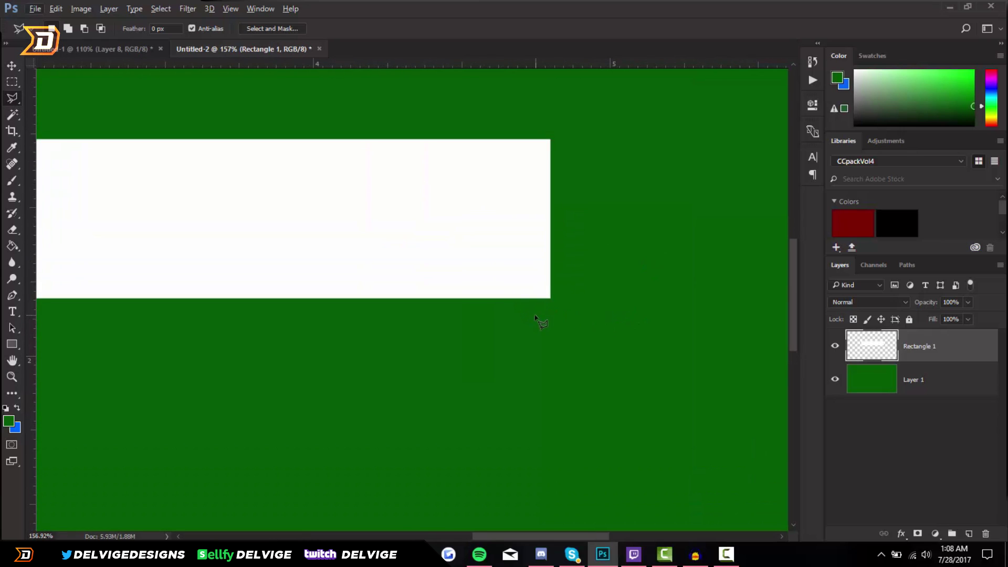
{"action": "left_click", "coordinate": [522, 306]}
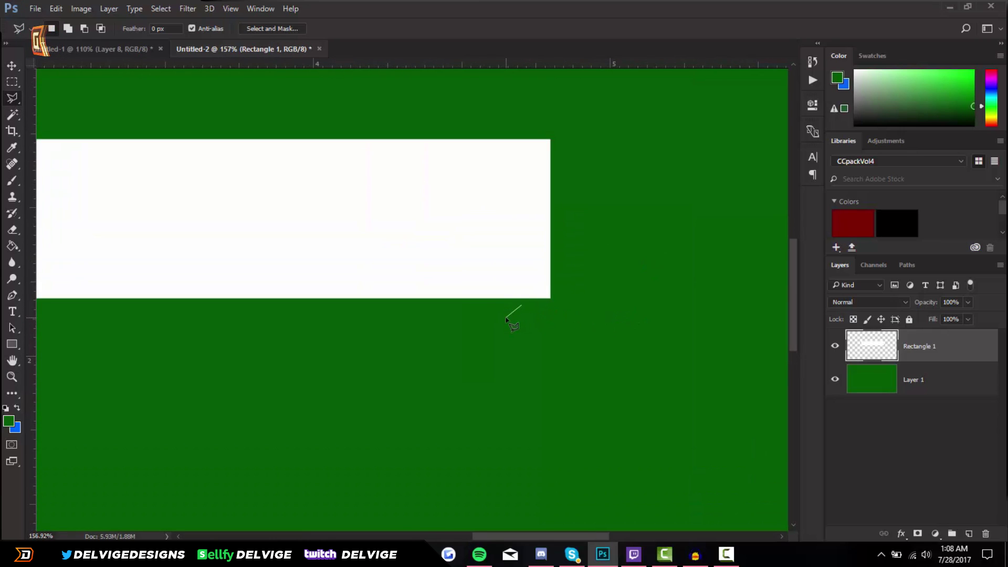
{"action": "left_click", "coordinate": [322, 104]}
{"action": "left_click", "coordinate": [597, 272]}
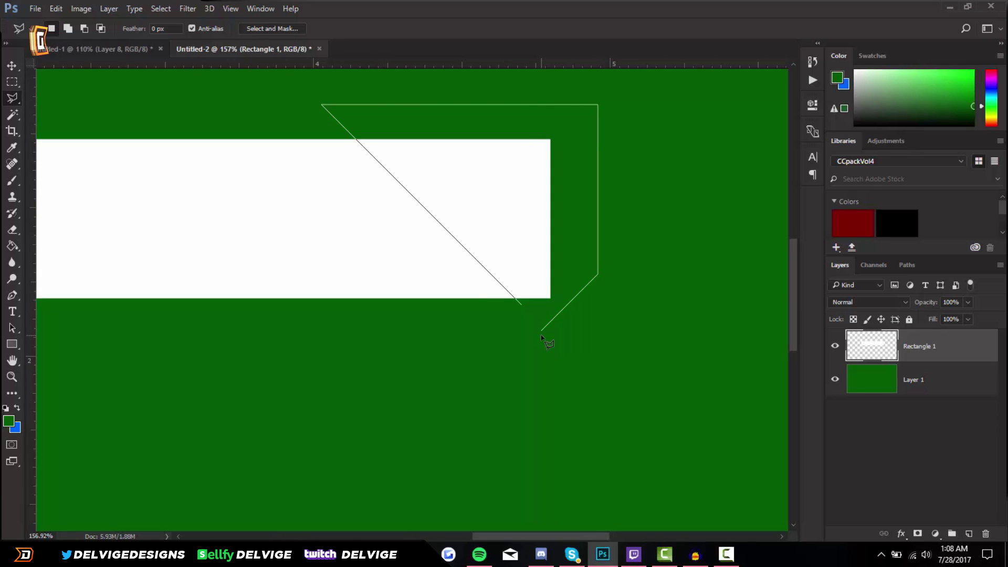
{"action": "left_click", "coordinate": [526, 314]}
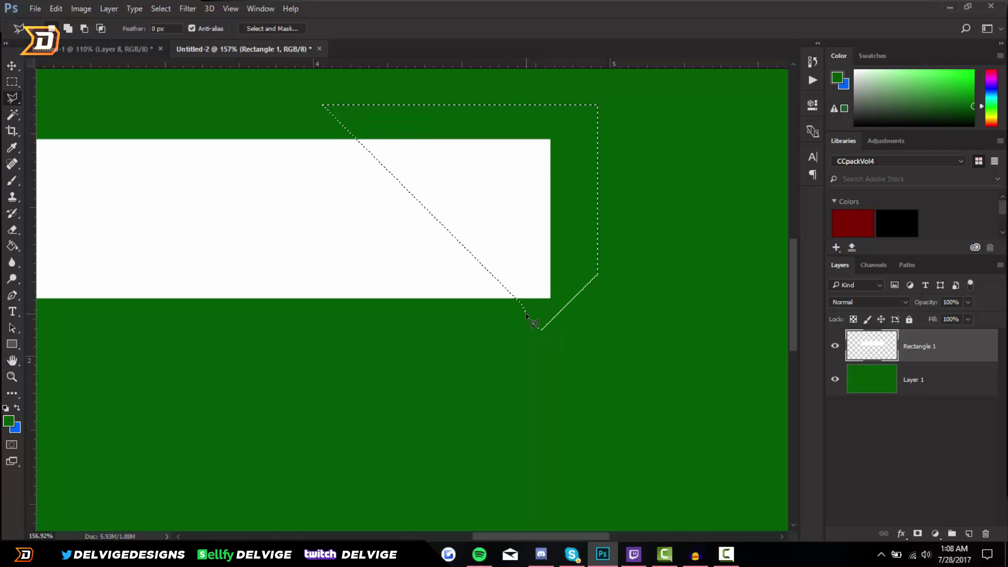
{"action": "key", "text": "Delete"}
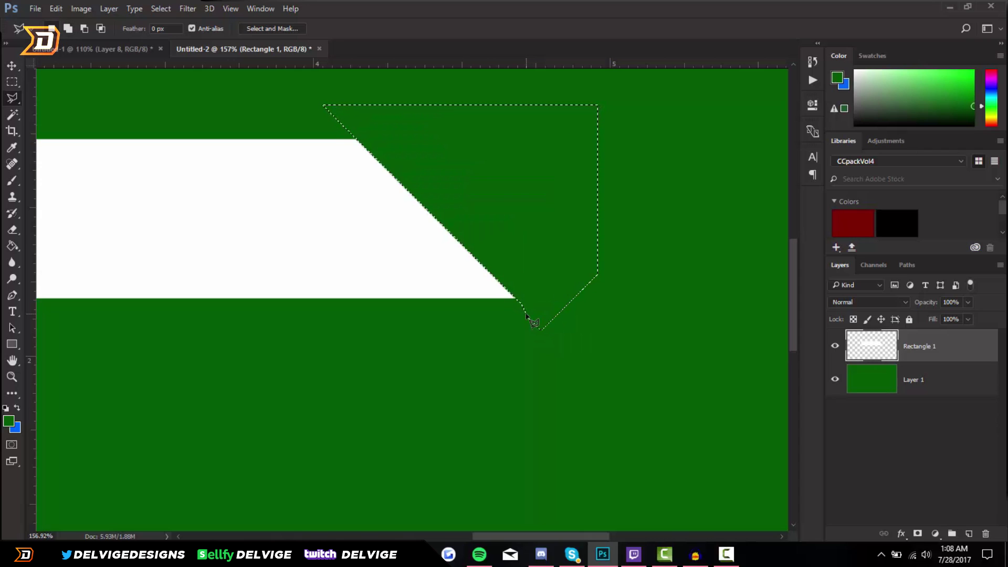
{"action": "key", "text": "ctrl+d"}
Step: Switch to the Move tool and load Rectangle 1's shape as a selection
{"action": "scroll", "coordinate": [346, 294], "scroll_direction": "down", "scroll_amount": 5}
{"action": "scroll", "coordinate": [345, 291], "scroll_direction": "up", "scroll_amount": 3}
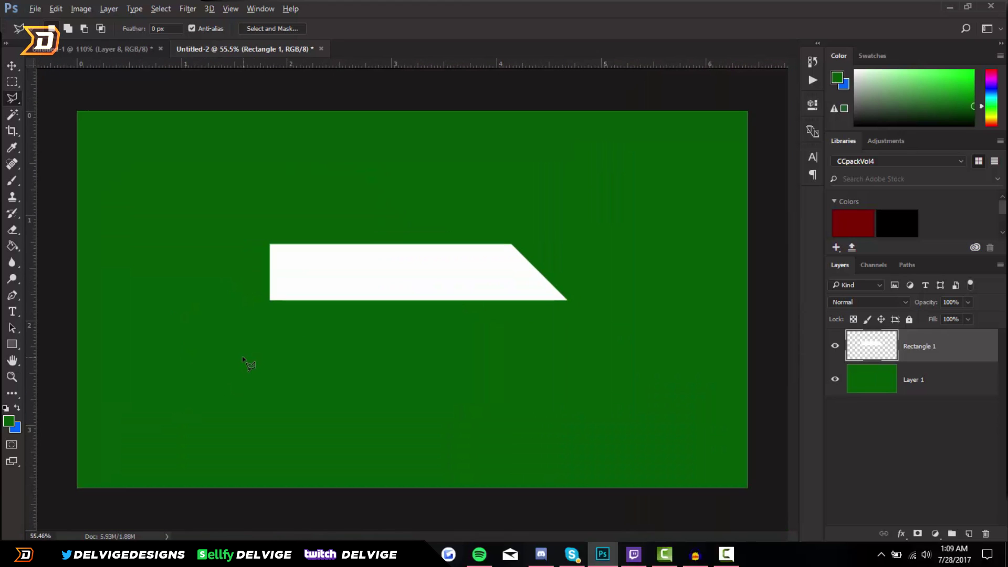
{"action": "key", "text": "v"}
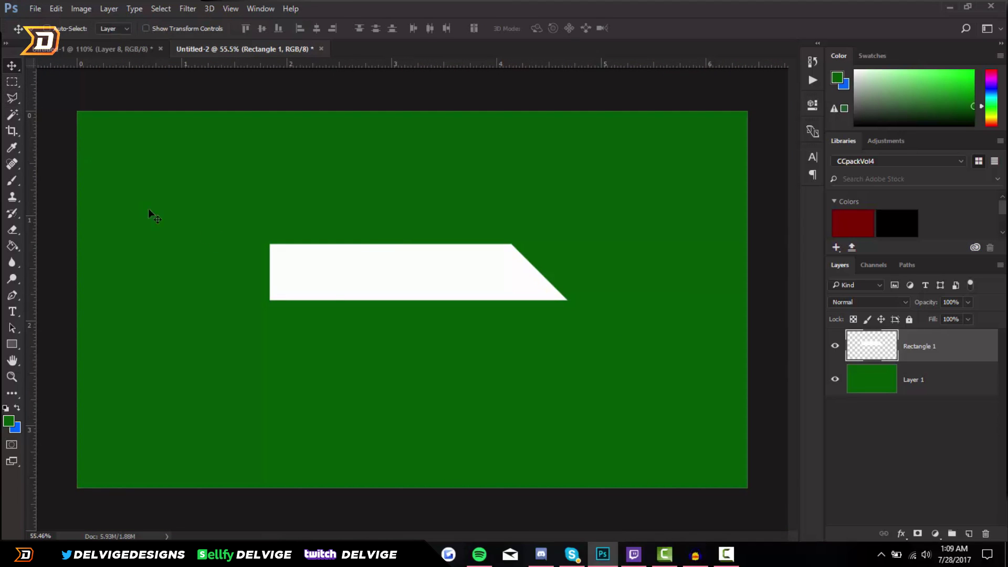
{"action": "scroll", "coordinate": [383, 270], "scroll_direction": "up", "scroll_amount": 2}
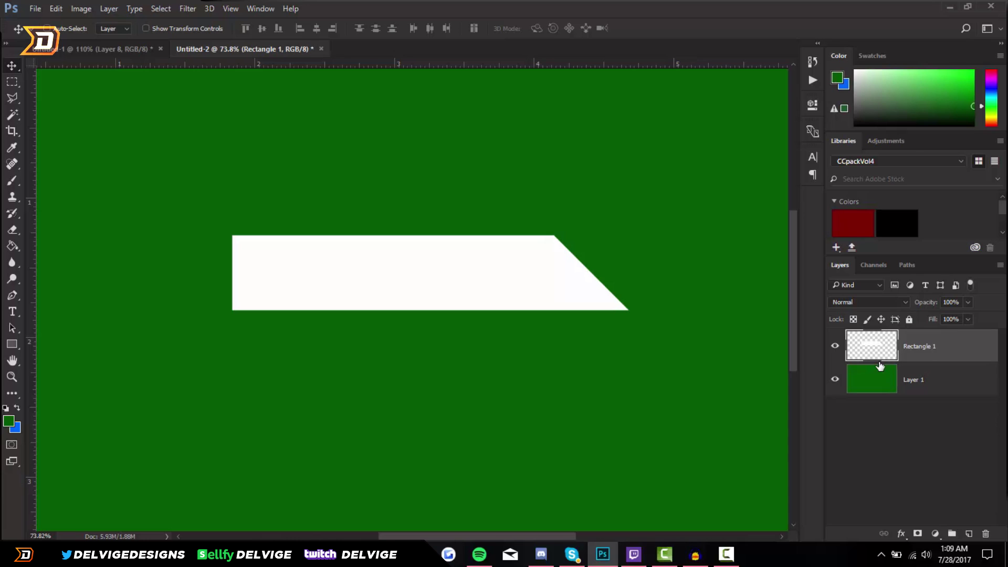
{"action": "left_click", "coordinate": [878, 352], "text": "ctrl"}
Step: Add Layer 2 beneath Rectangle 1 and expand the banner selection by 5 px
{"action": "left_click", "coordinate": [970, 533]}
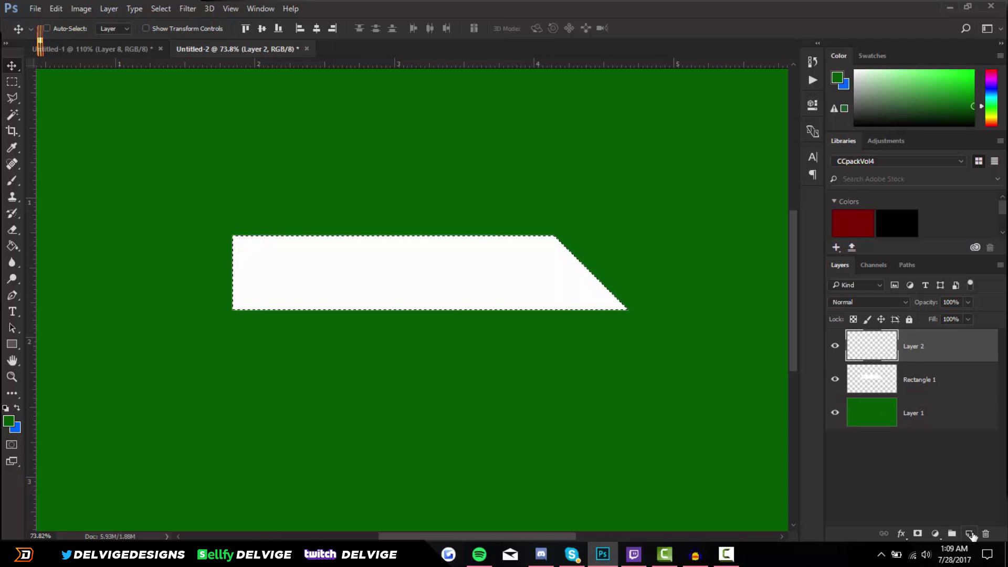
{"action": "left_click_drag", "start_coordinate": [935, 346], "coordinate": [929, 393]}
{"action": "left_click", "coordinate": [156, 10]}
{"action": "mouse_move", "coordinate": [188, 168]}
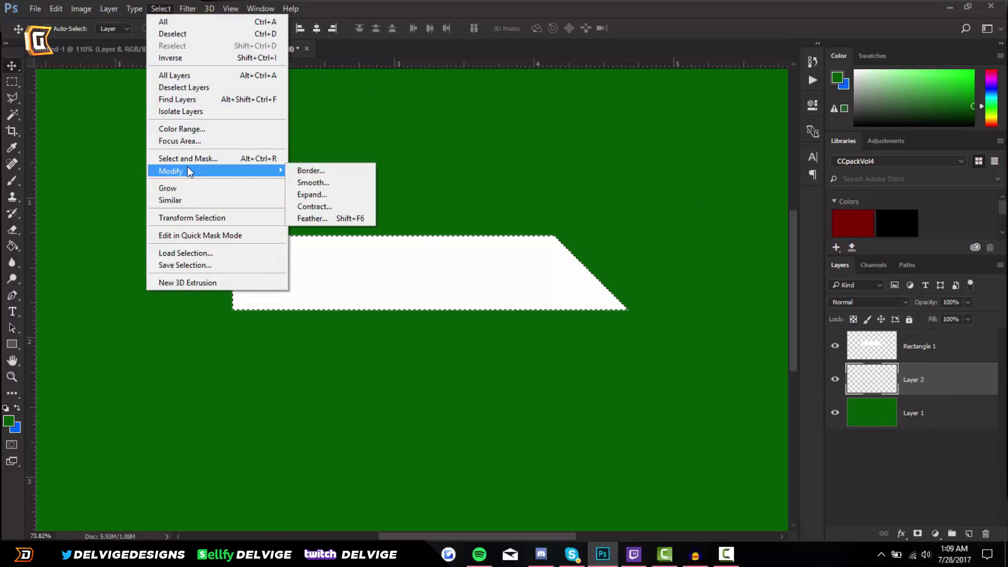
{"action": "left_click", "coordinate": [310, 195]}
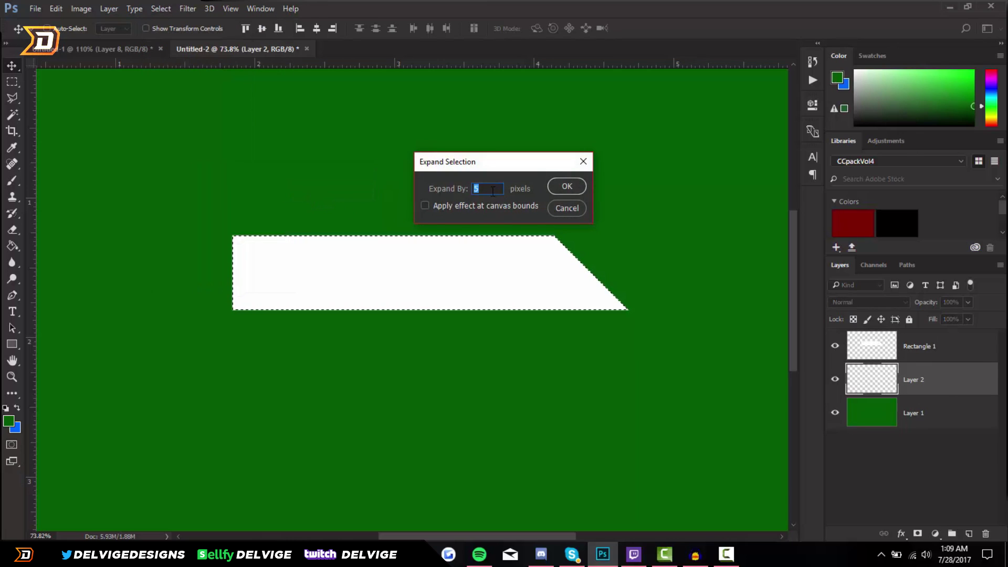
{"action": "left_click", "coordinate": [566, 187]}
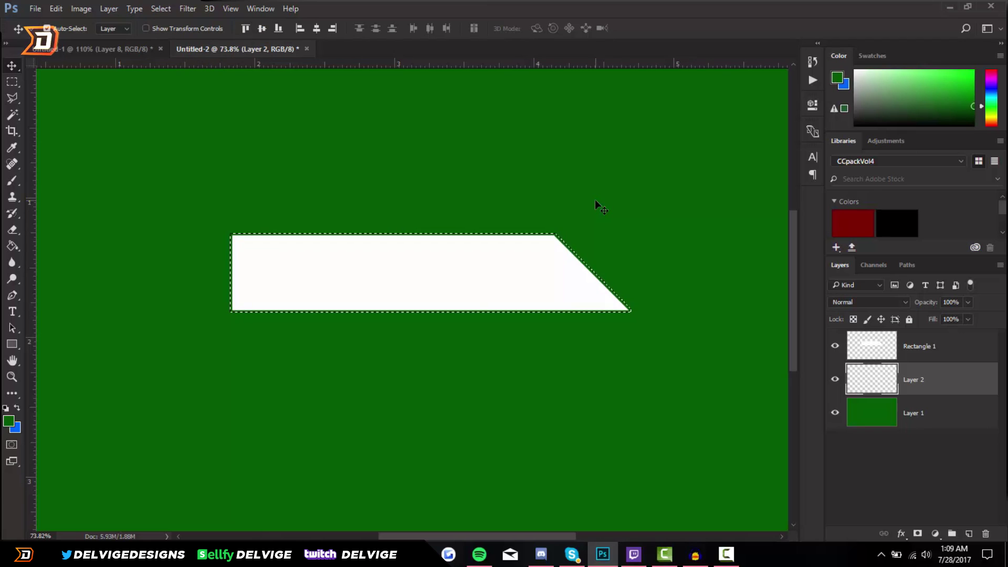
Step: Fill the expanded selection on Layer 2 with the blue background colour and deselect
{"action": "key", "text": "ctrl+BackSpace"}
{"action": "key", "text": "ctrl+d"}
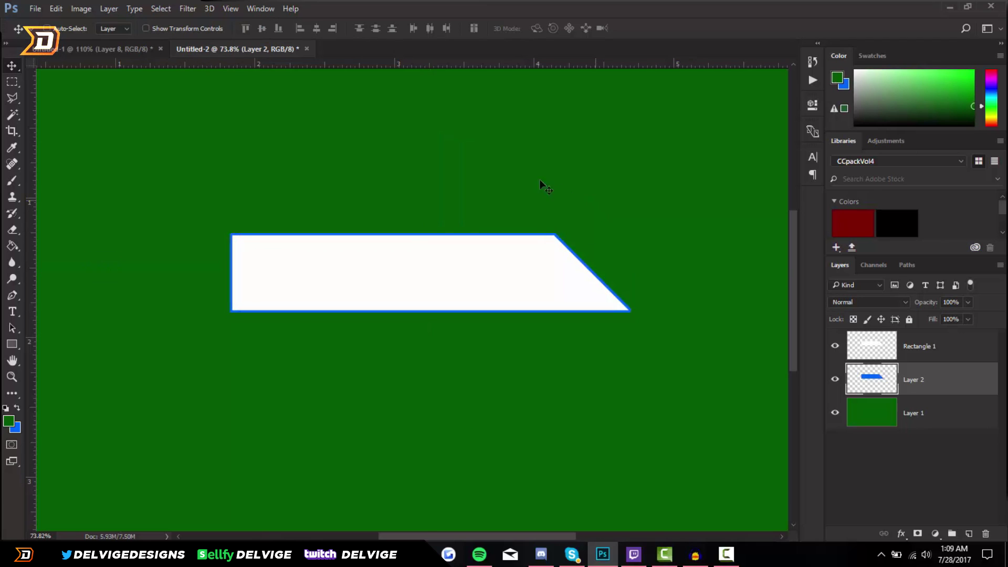
{"action": "scroll", "coordinate": [189, 265], "scroll_direction": "up", "scroll_amount": 2}
{"action": "scroll", "coordinate": [333, 233], "scroll_direction": "down", "scroll_amount": 4}
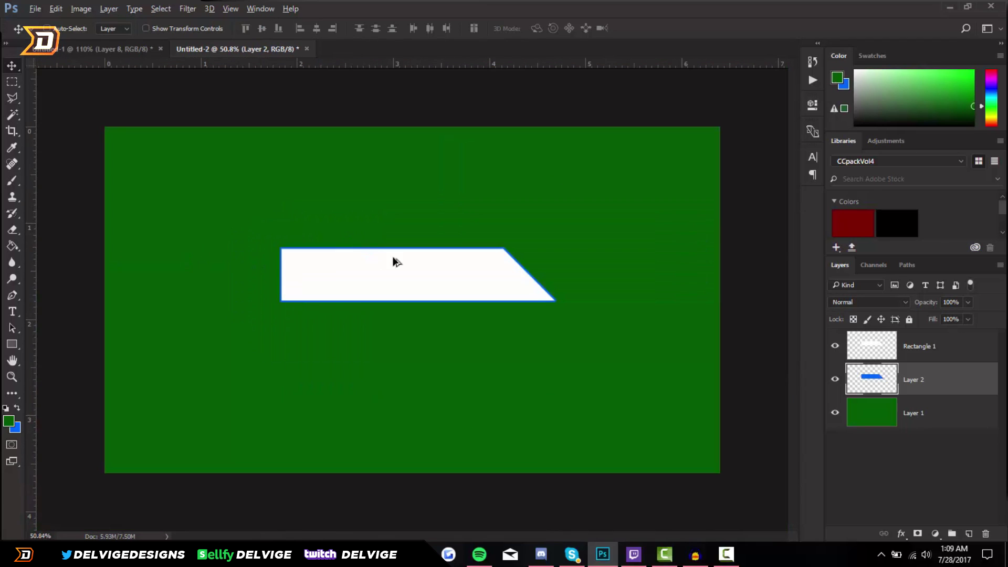
{"action": "scroll", "coordinate": [392, 257], "scroll_direction": "up", "scroll_amount": 4}
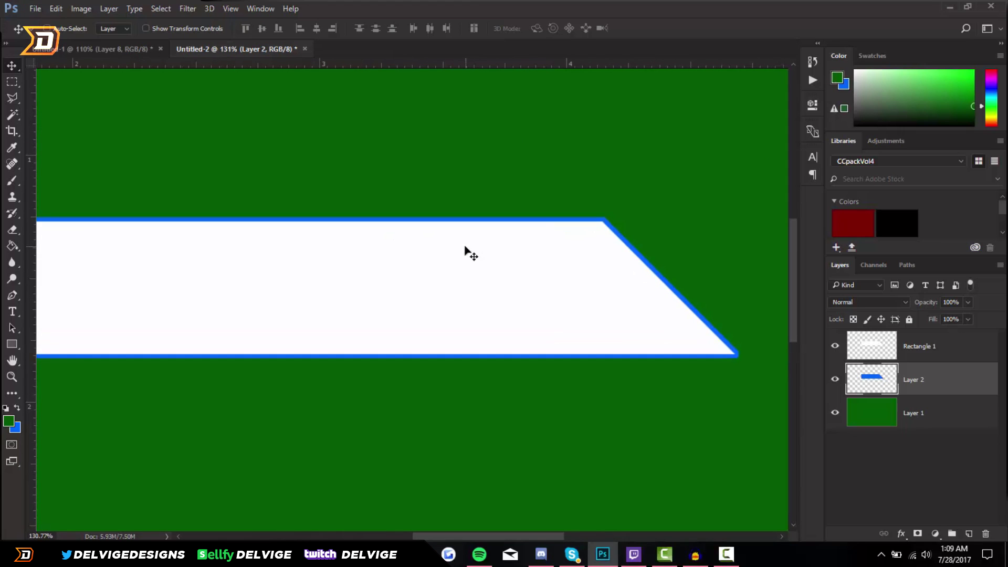
{"action": "scroll", "coordinate": [465, 252], "scroll_direction": "down", "scroll_amount": 2}
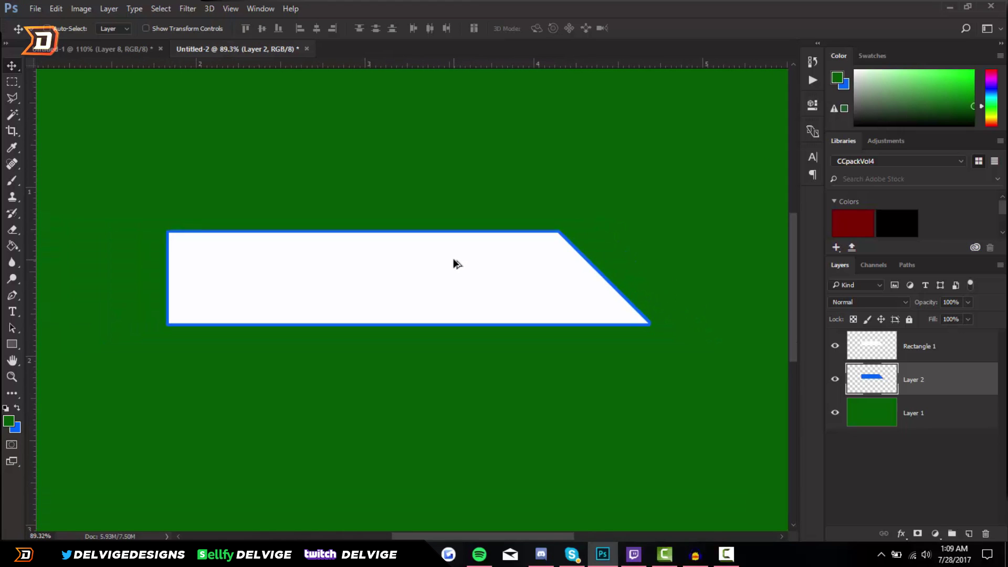
{"action": "double_click", "coordinate": [957, 384]}
Step: Give Layer 2 a black (000000) Color Overlay and rasterize its layer style
{"action": "left_click", "coordinate": [548, 417]}
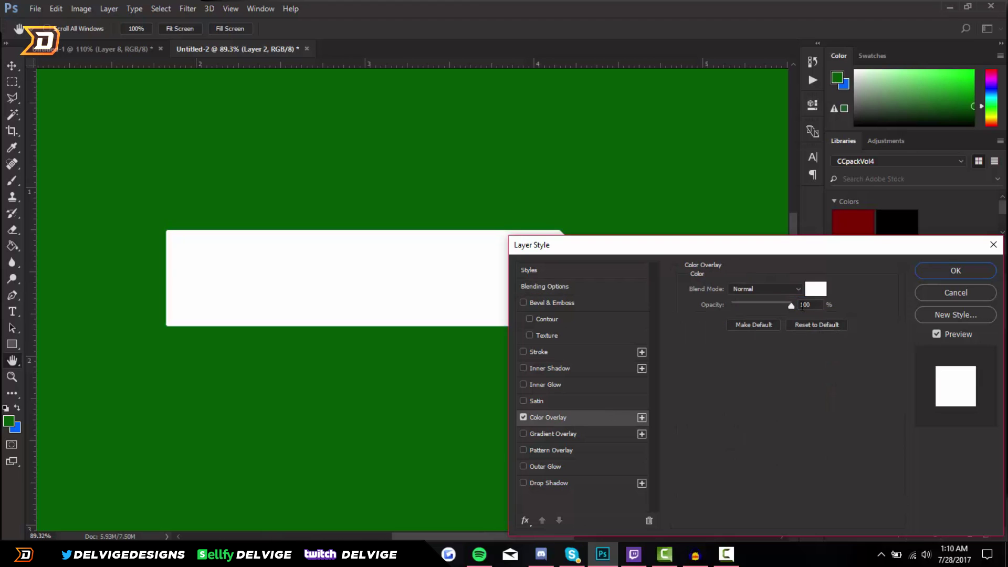
{"action": "left_click", "coordinate": [815, 288]}
{"action": "type", "text": "000000"}
{"action": "left_click", "coordinate": [647, 132]}
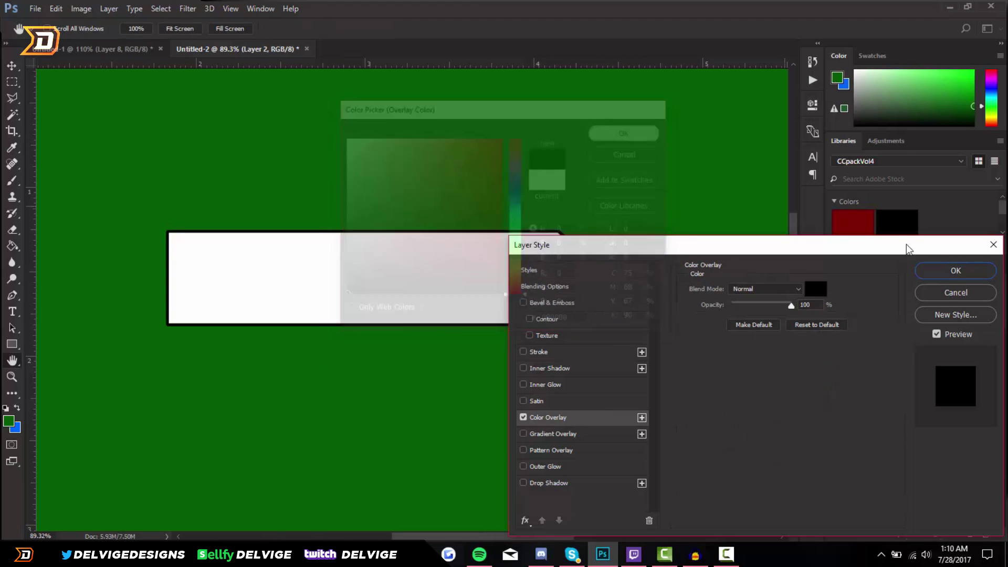
{"action": "left_click", "coordinate": [955, 270]}
{"action": "right_click", "coordinate": [936, 377]}
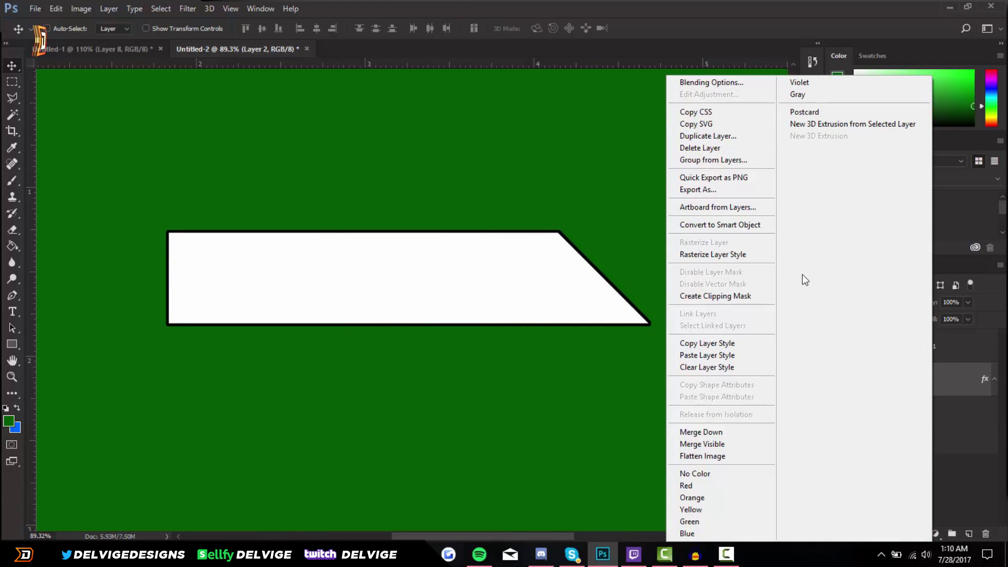
{"action": "left_click", "coordinate": [756, 256]}
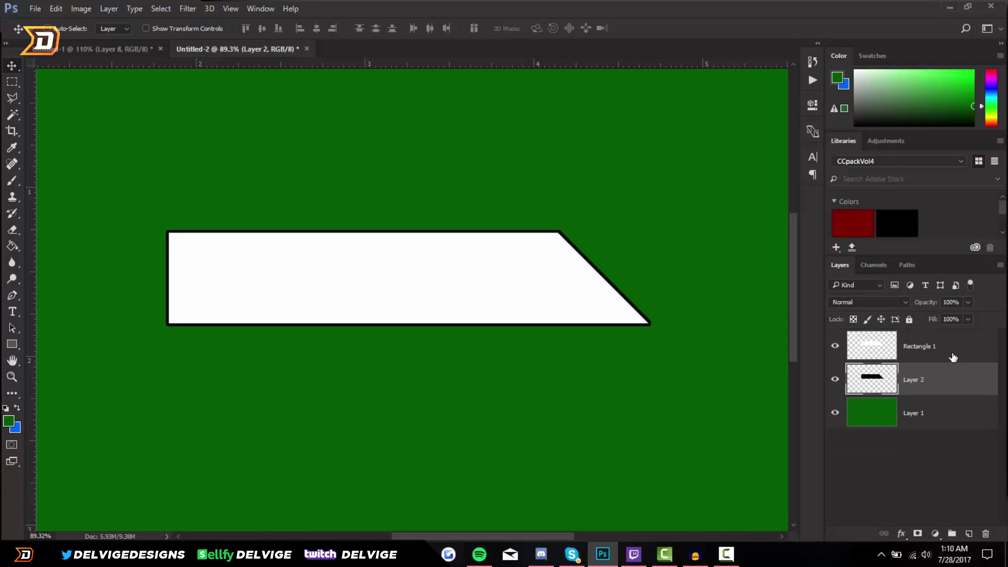
Step: Add a dark preset Gradient Overlay to the Rectangle 1 banner
{"action": "double_click", "coordinate": [969, 351]}
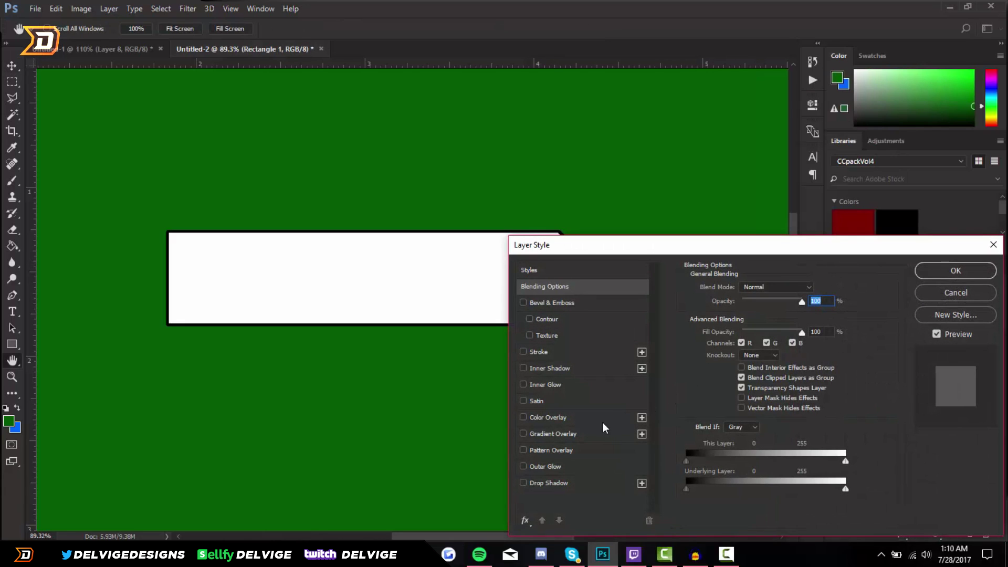
{"action": "left_click", "coordinate": [566, 433]}
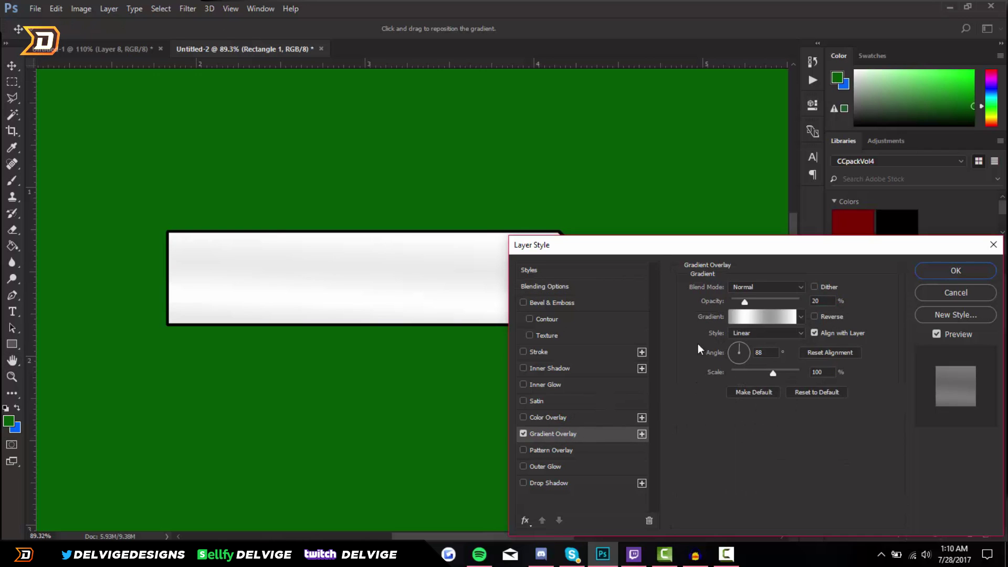
{"action": "left_click", "coordinate": [748, 316]}
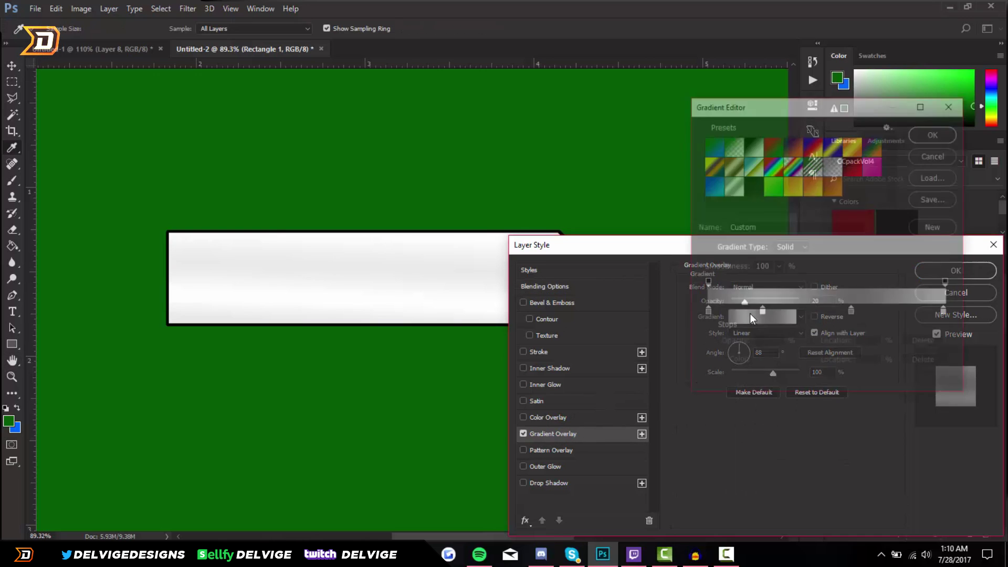
{"action": "left_click", "coordinate": [756, 191]}
{"action": "left_click", "coordinate": [925, 135]}
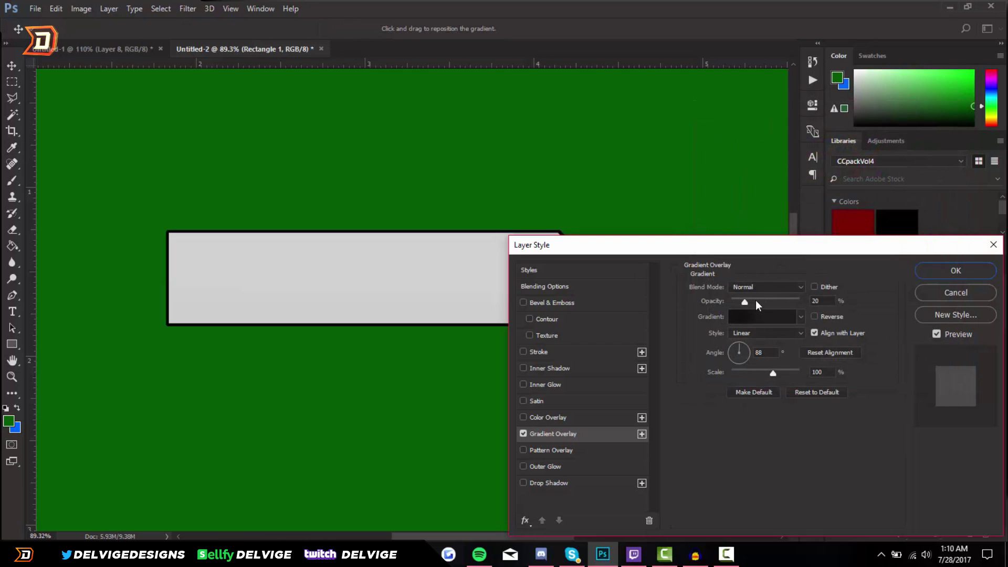
{"action": "left_click", "coordinate": [969, 270]}
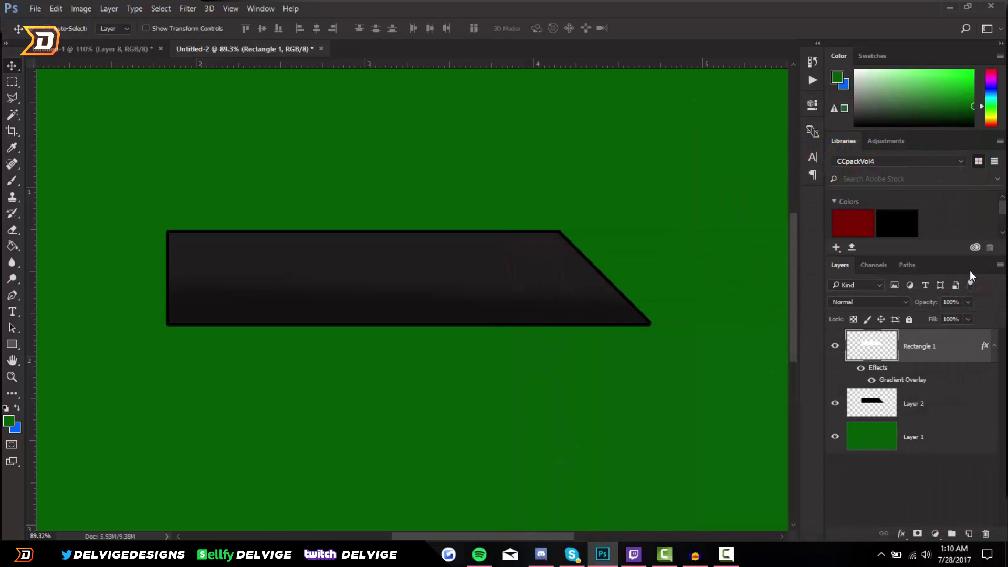
Step: Check the gradient's stop colours, #111111 and #1d1d1d, without changing them
{"action": "double_click", "coordinate": [952, 347]}
{"action": "left_click", "coordinate": [538, 437]}
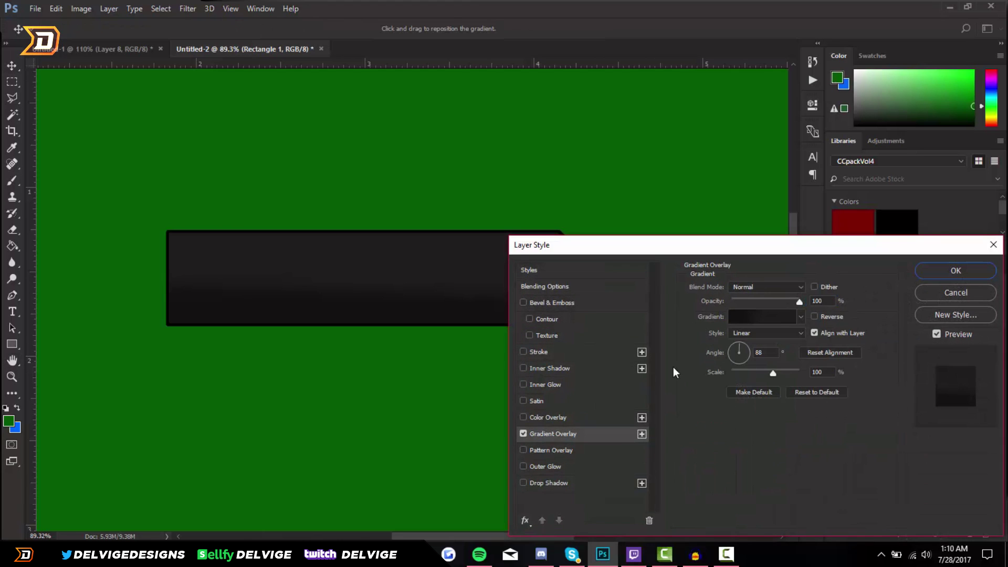
{"action": "left_click", "coordinate": [756, 319]}
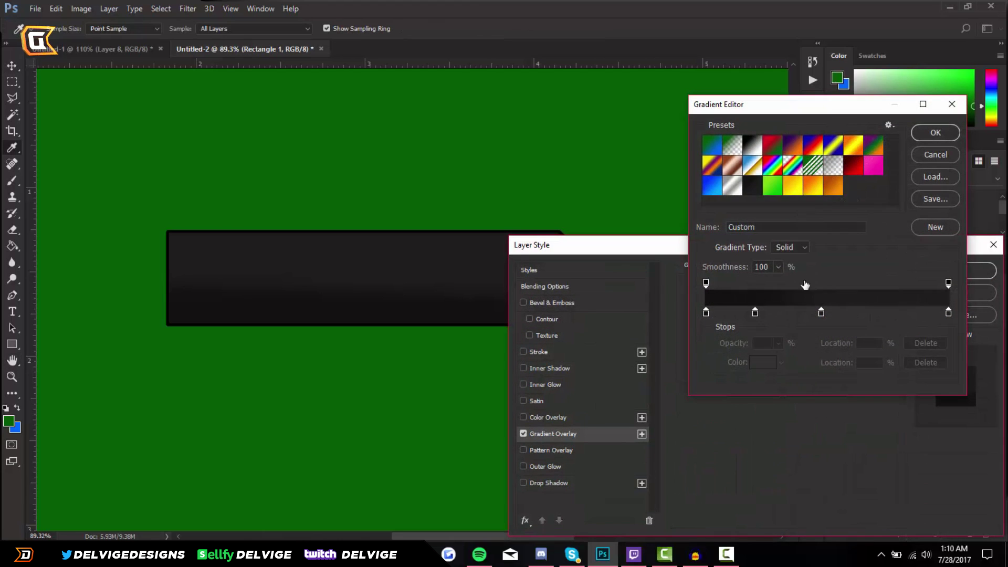
{"action": "double_click", "coordinate": [705, 313]}
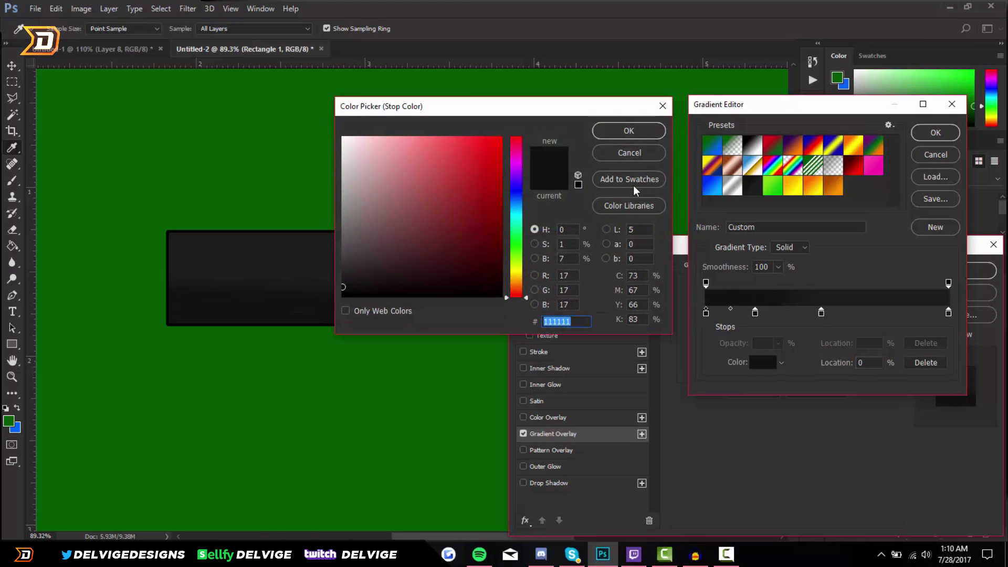
{"action": "left_click", "coordinate": [632, 155]}
{"action": "double_click", "coordinate": [948, 312]}
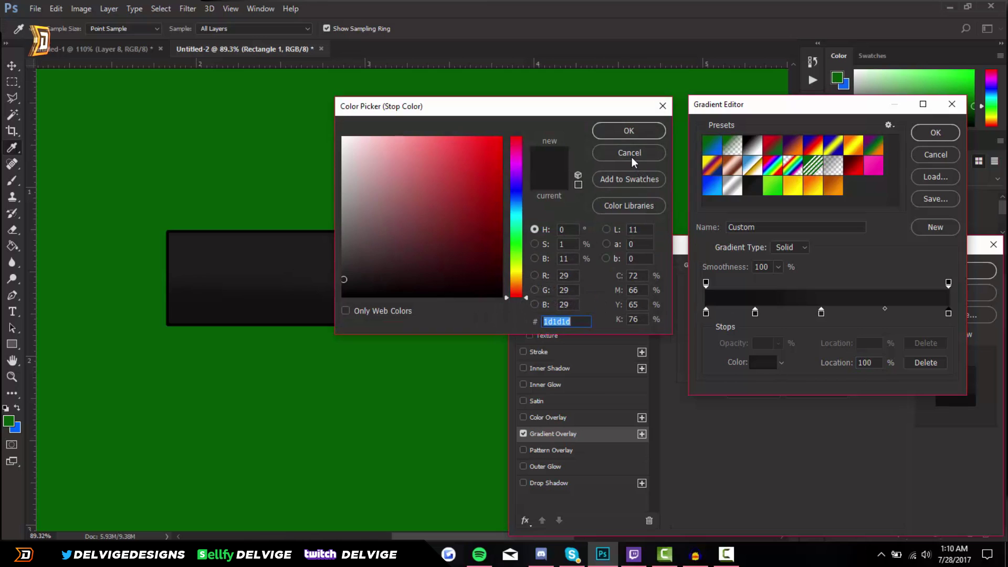
{"action": "left_click", "coordinate": [630, 154]}
{"action": "left_click", "coordinate": [935, 134]}
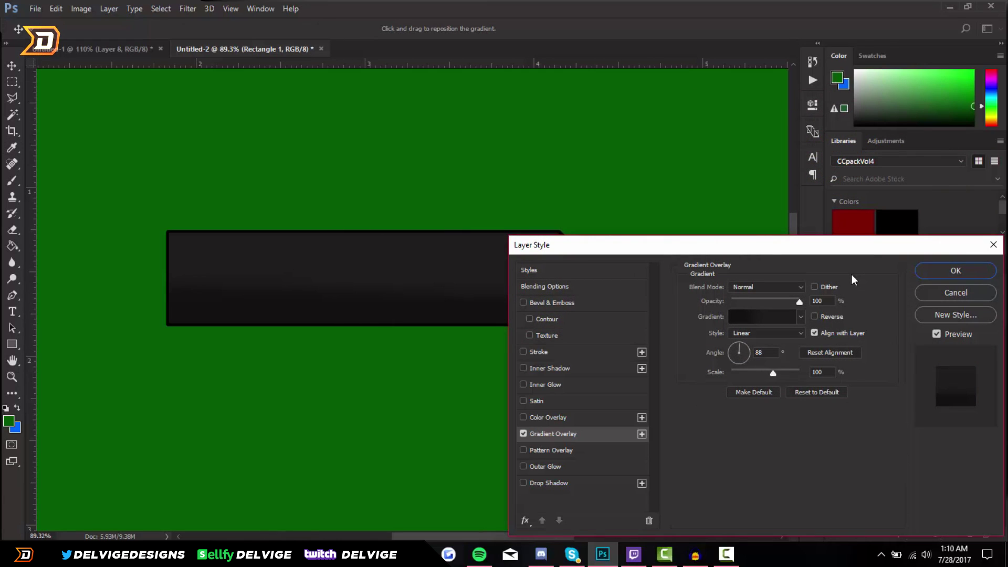
Step: Add Inner Shadow and an Inner Glow of size 3 at 30% opacity, plus a Stroke on Layer 2
{"action": "left_click", "coordinate": [549, 368]}
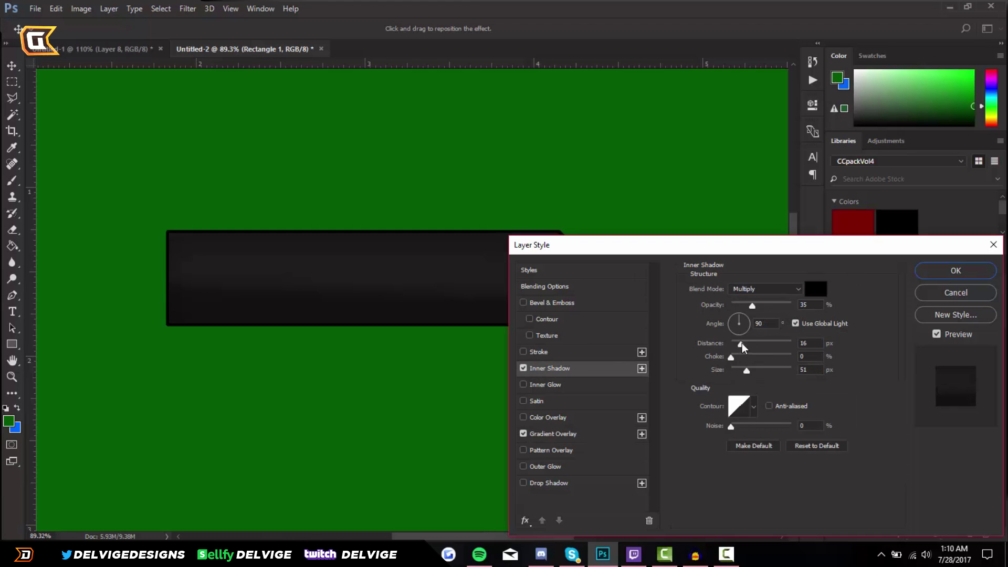
{"action": "left_click", "coordinate": [545, 385]}
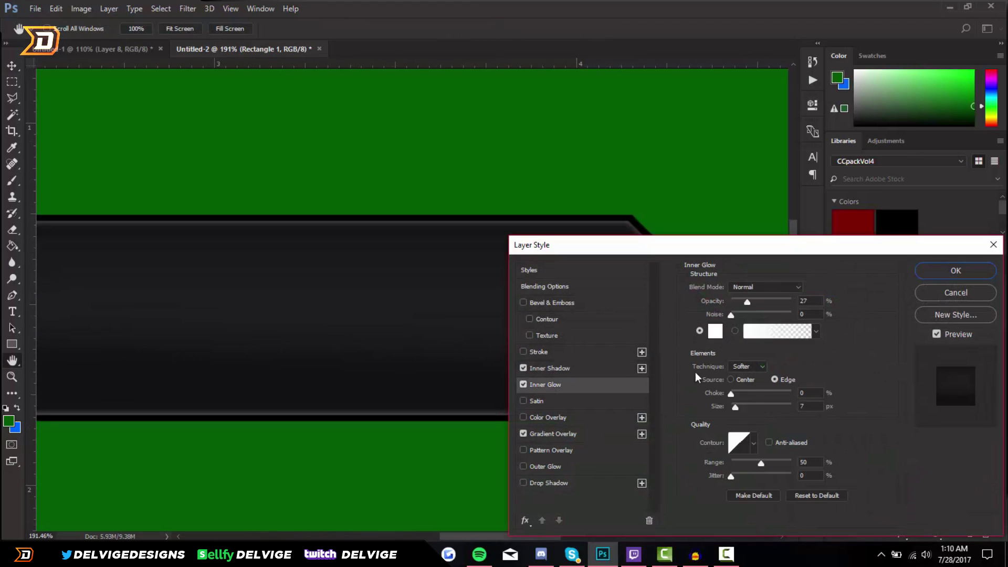
{"action": "left_click_drag", "start_coordinate": [735, 407], "coordinate": [733, 405]}
{"action": "left_click_drag", "start_coordinate": [747, 302], "coordinate": [750, 304]}
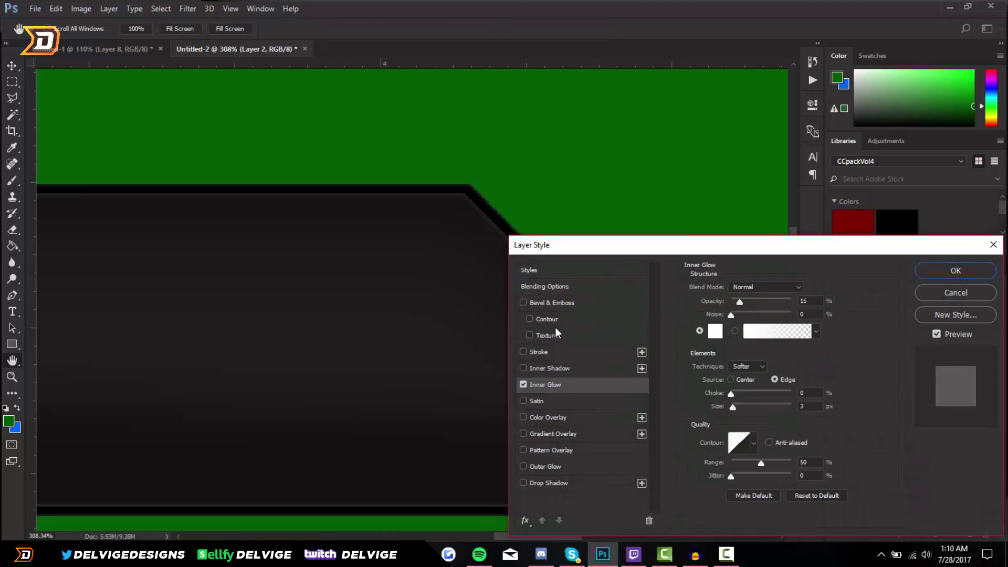
{"action": "left_click", "coordinate": [525, 351]}
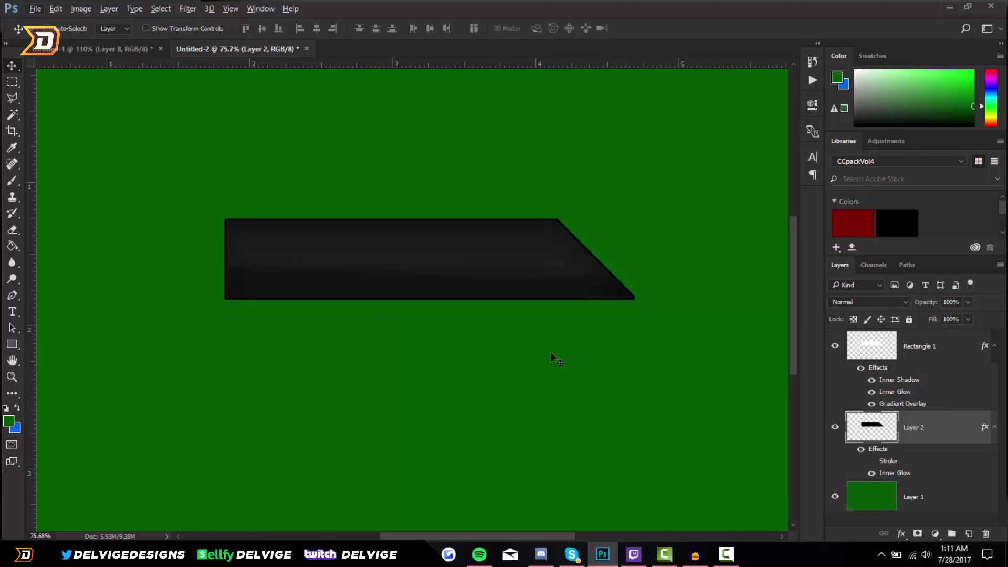
Step: Merge Layer 2 into Rectangle 1, load the banner selection, and add a new empty layer
{"action": "left_click", "coordinate": [948, 352]}
{"action": "left_click", "coordinate": [948, 433], "text": "shift"}
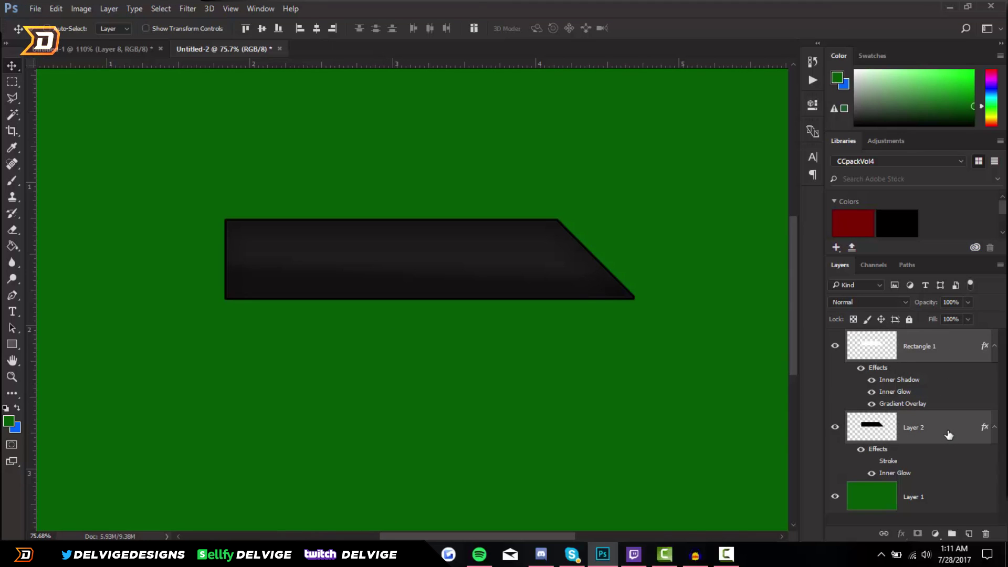
{"action": "right_click", "coordinate": [948, 427]}
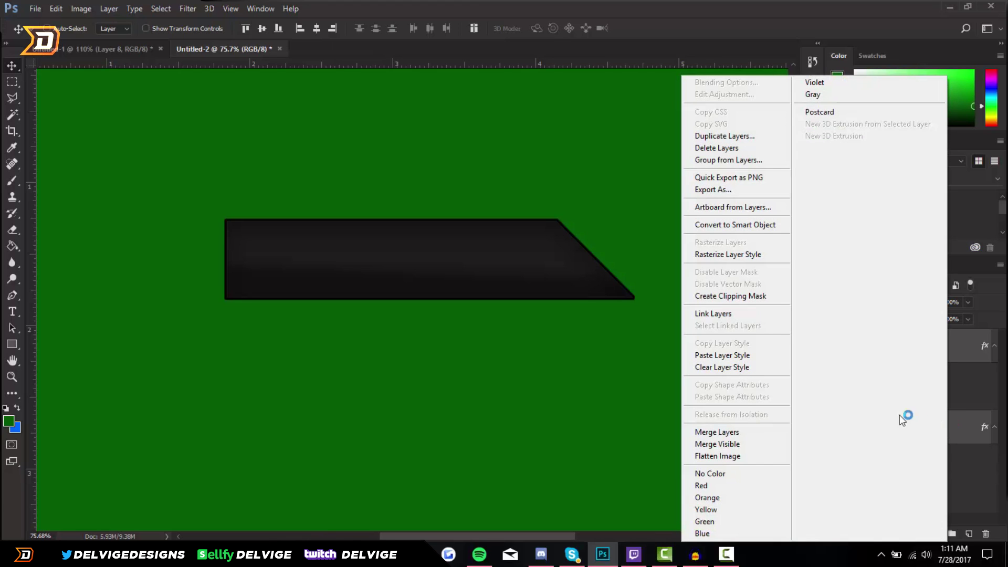
{"action": "left_click", "coordinate": [761, 430]}
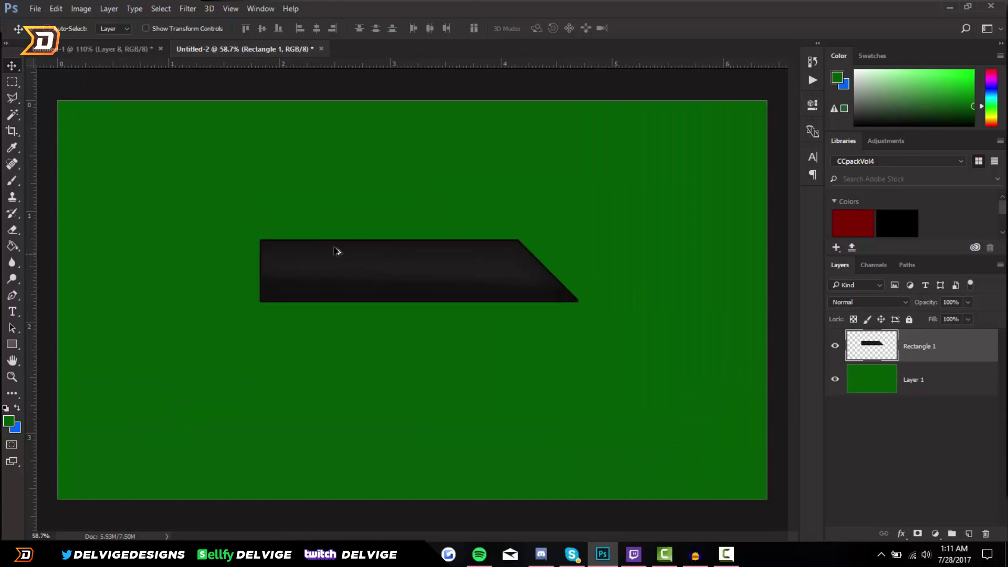
{"action": "scroll", "coordinate": [356, 244], "scroll_direction": "up", "scroll_amount": 2}
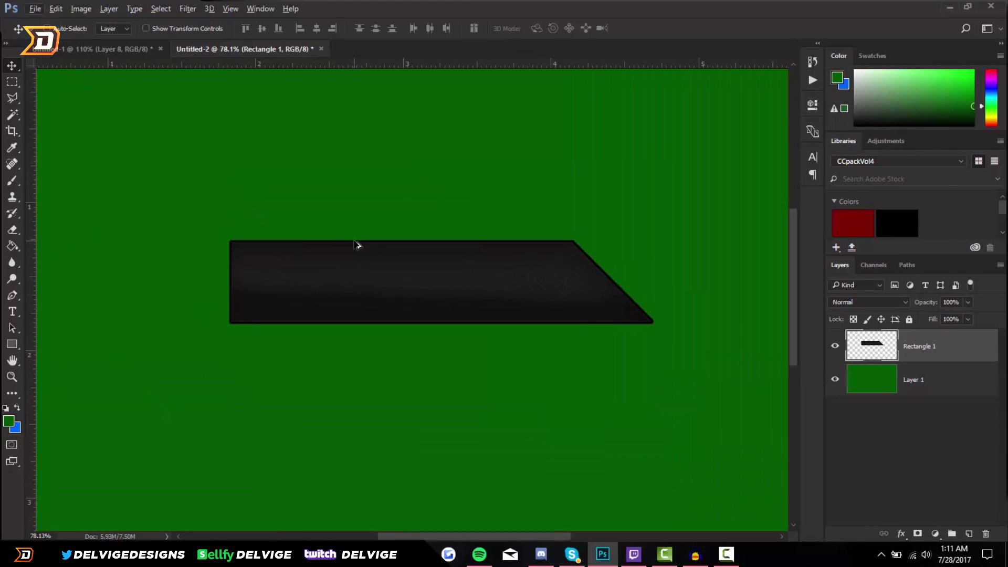
{"action": "left_click", "coordinate": [871, 347], "text": "ctrl"}
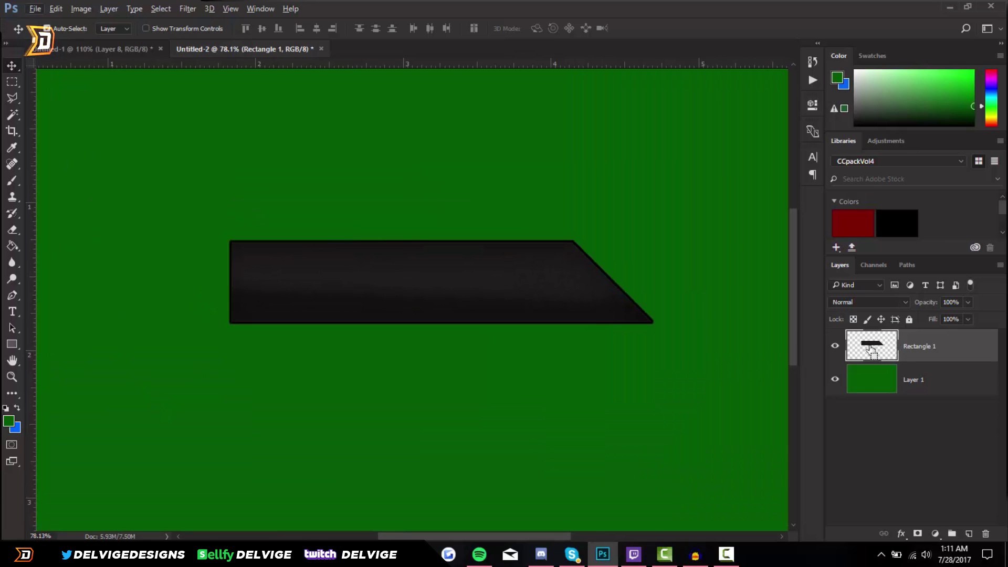
{"action": "left_click", "coordinate": [969, 533]}
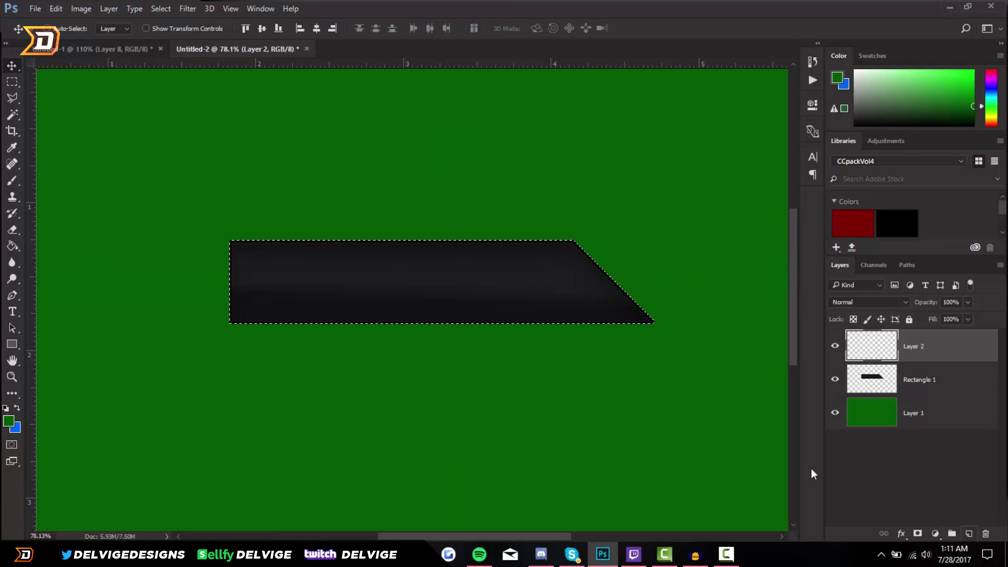
Step: Paint a soft white glow along the bar's top with a 0%-hardness brush on Layer 2
{"action": "left_click", "coordinate": [13, 182]}
{"action": "left_click", "coordinate": [63, 30]}
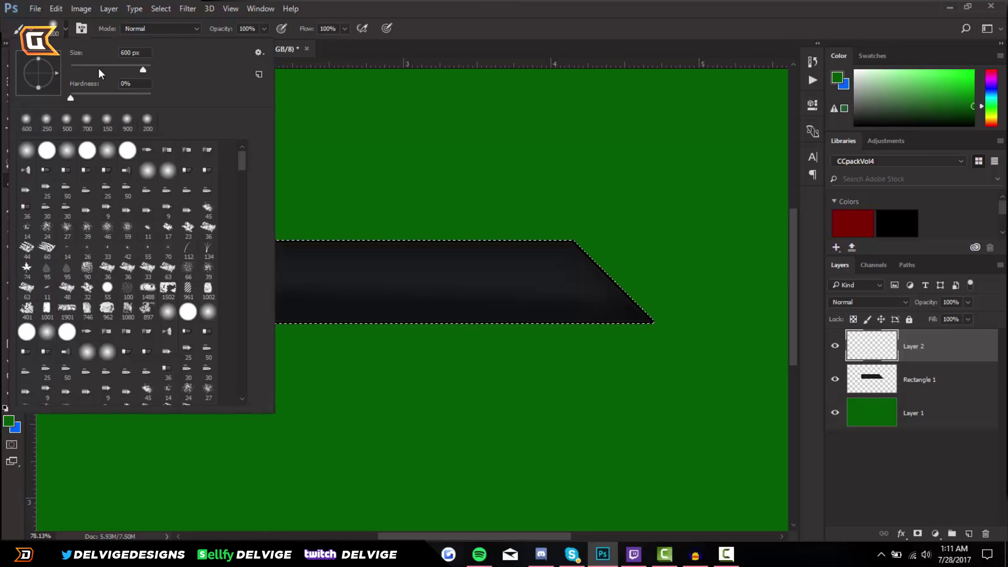
{"action": "left_click", "coordinate": [64, 34]}
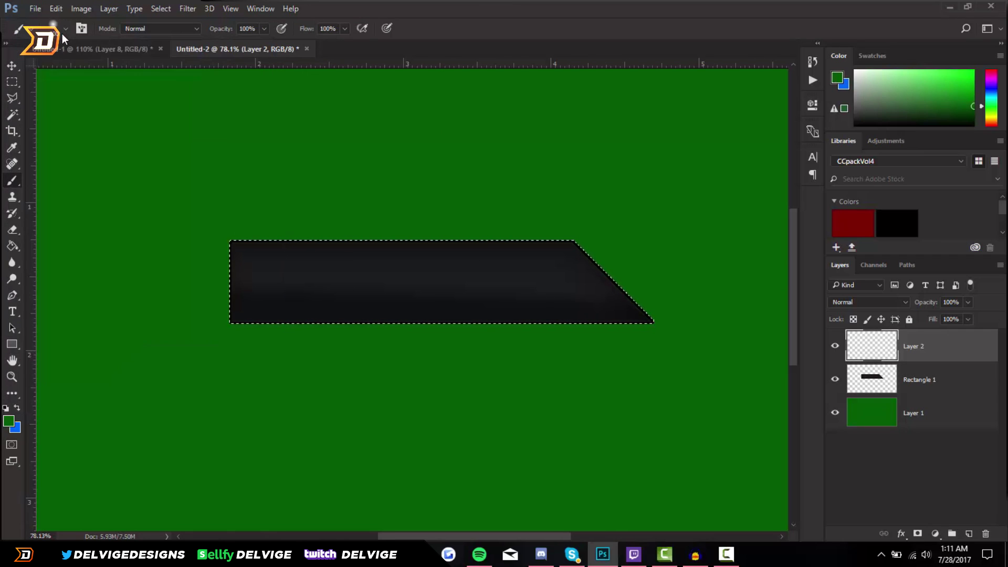
{"action": "left_click", "coordinate": [9, 422]}
{"action": "left_click_drag", "start_coordinate": [378, 168], "coordinate": [348, 139]}
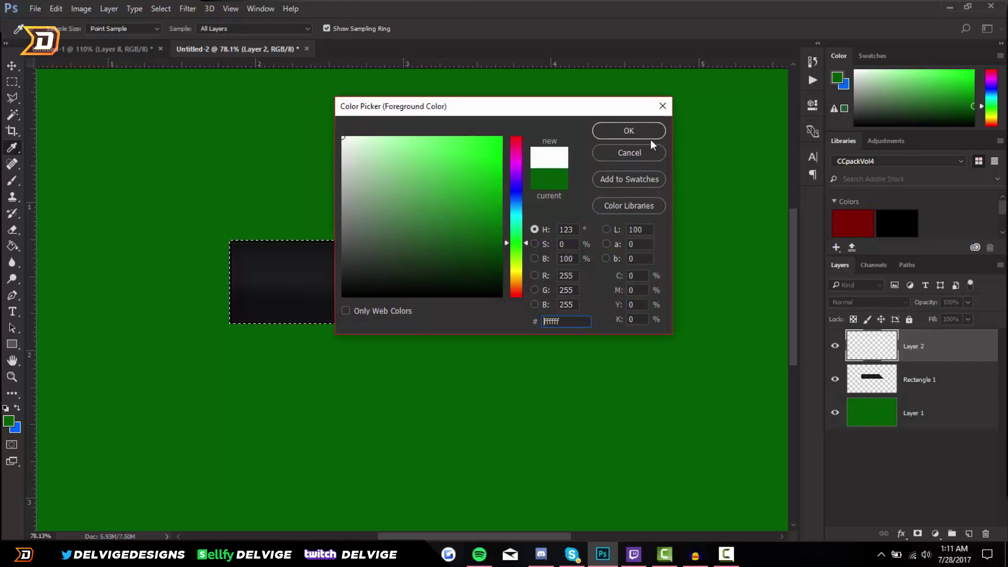
{"action": "left_click", "coordinate": [625, 134]}
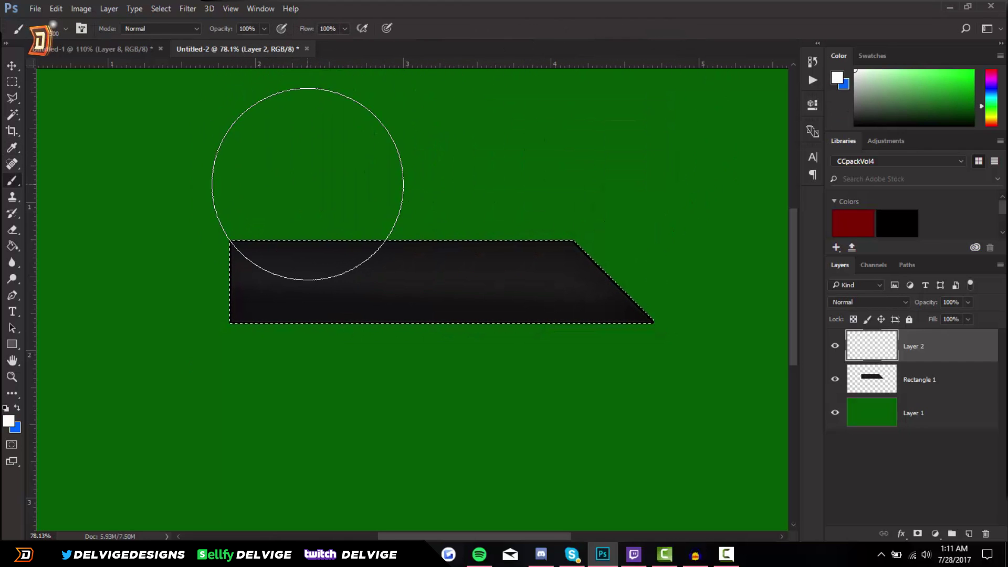
{"action": "key", "text": "bracketleft"}
{"action": "left_click_drag", "start_coordinate": [256, 210], "coordinate": [554, 204]}
{"action": "key", "text": "ctrl+z"}
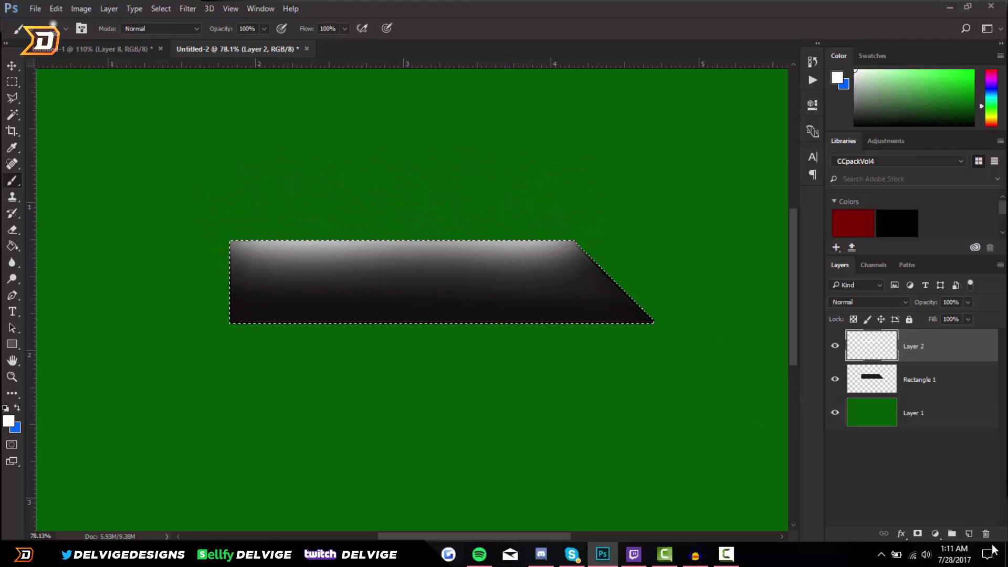
Step: On a new Layer 3, brush black shading along the bar's lower part, then deselect
{"action": "left_click", "coordinate": [969, 534]}
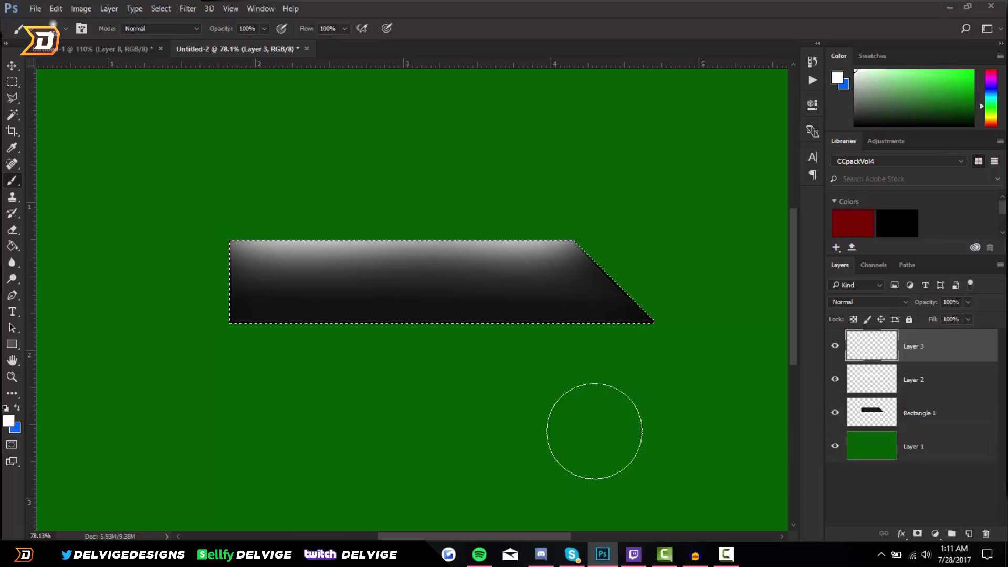
{"action": "left_click", "coordinate": [8, 422]}
{"action": "type", "text": "000000"}
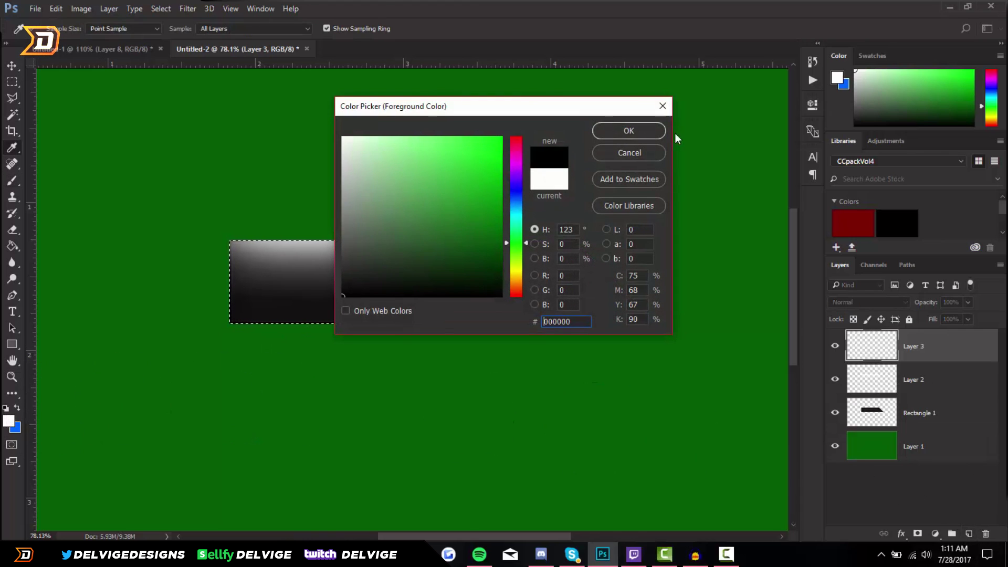
{"action": "left_click", "coordinate": [638, 129]}
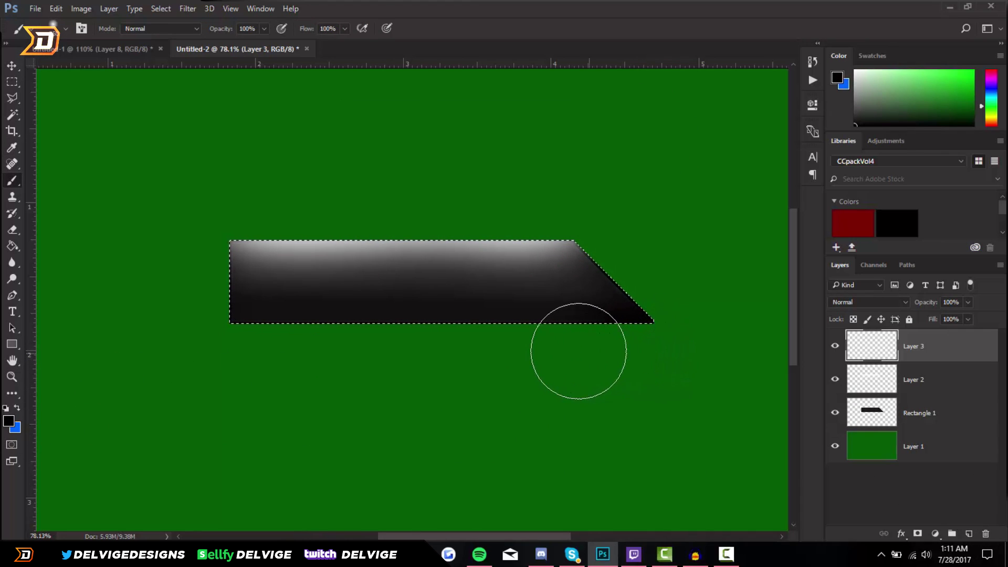
{"action": "mouse_move", "coordinate": [478, 343]}
{"action": "left_mouse_down"}
{"action": "mouse_move", "coordinate": [215, 345]}
{"action": "mouse_move", "coordinate": [551, 353]}
{"action": "left_mouse_up"}
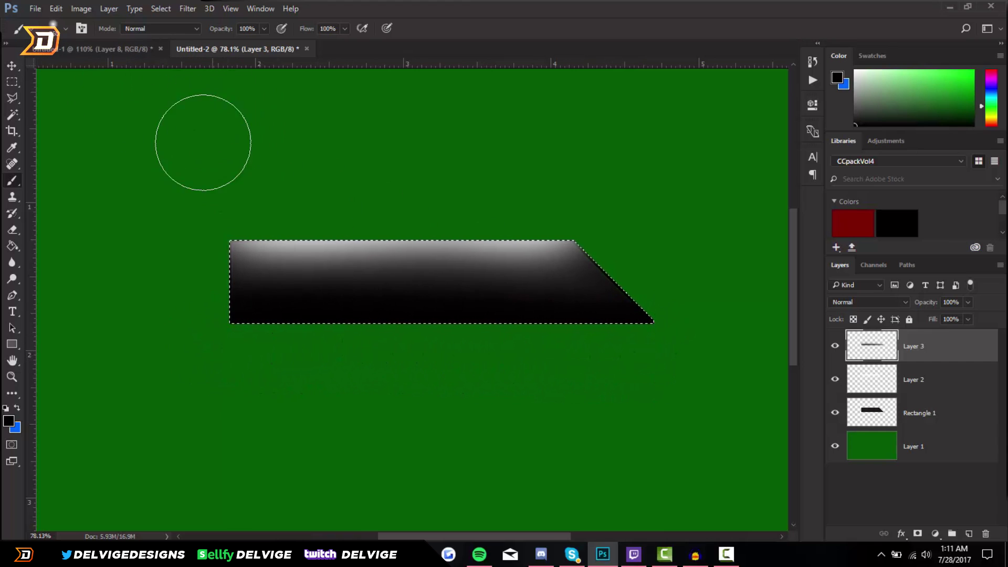
{"action": "key", "text": "ctrl+d"}
{"action": "scroll", "coordinate": [477, 320], "scroll_direction": "up", "scroll_amount": 2}
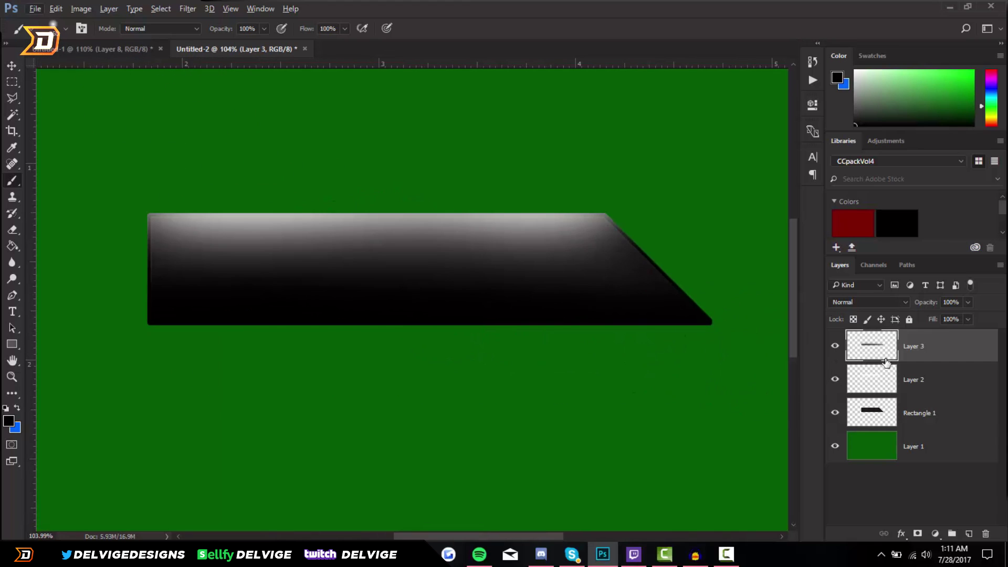
Step: Set Layer 3's opacity to 90%
{"action": "double_click", "coordinate": [962, 355]}
{"action": "type", "text": "90"}
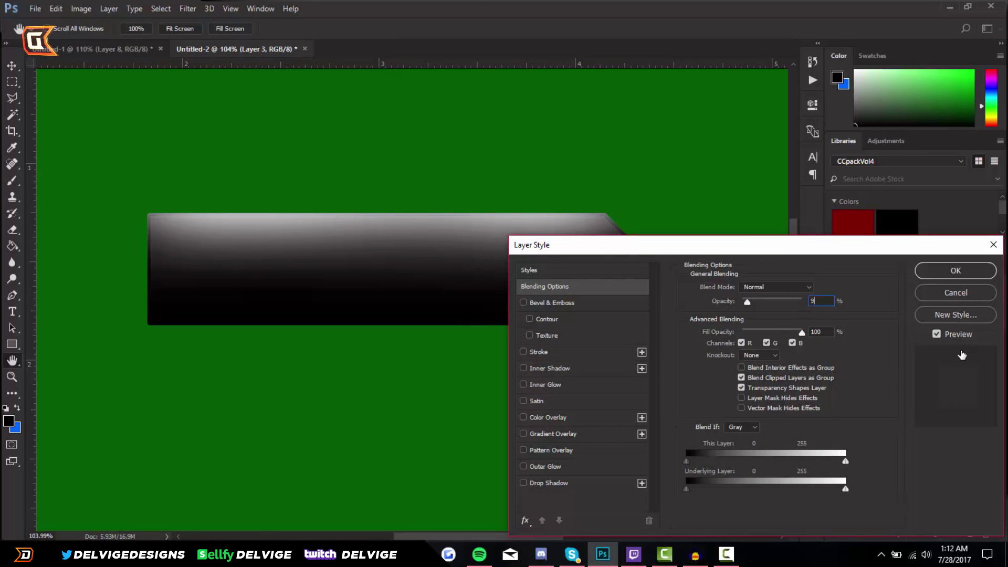
{"action": "left_click", "coordinate": [955, 271]}
Step: Set Layer 2 to the Overlay blend mode at 90% opacity
{"action": "left_click", "coordinate": [956, 383]}
{"action": "double_click", "coordinate": [957, 383]}
{"action": "left_click", "coordinate": [772, 287]}
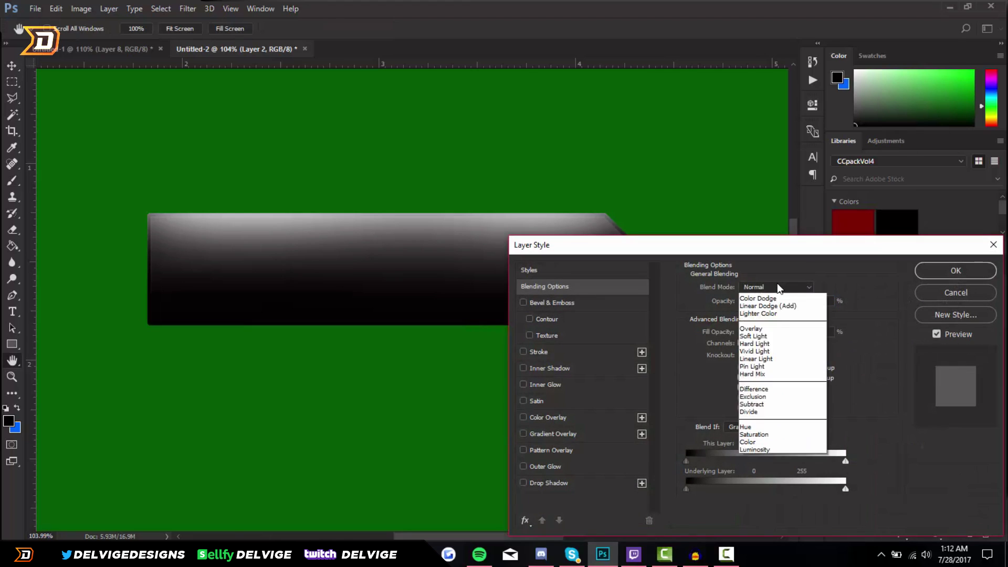
{"action": "left_click", "coordinate": [780, 414]}
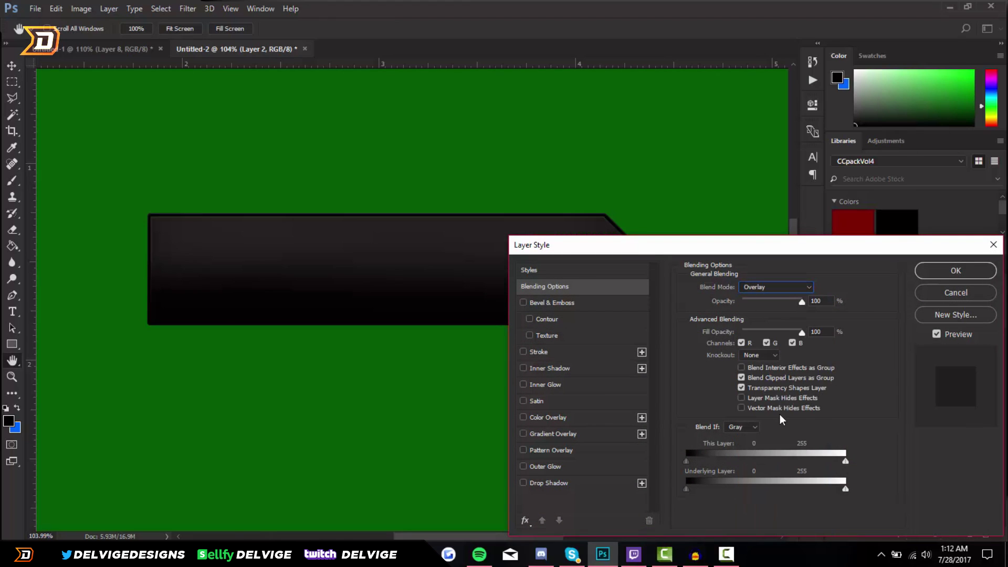
{"action": "left_click", "coordinate": [800, 303]}
{"action": "type", "text": "90"}
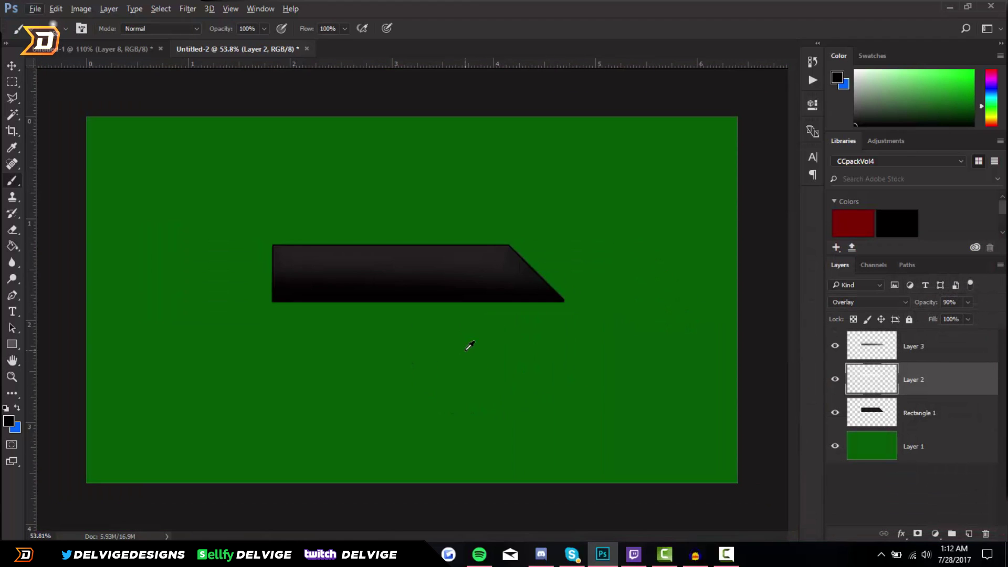
Step: Lower Layer 3's opacity to 80%
{"action": "scroll", "coordinate": [469, 345], "scroll_direction": "up", "scroll_amount": 3}
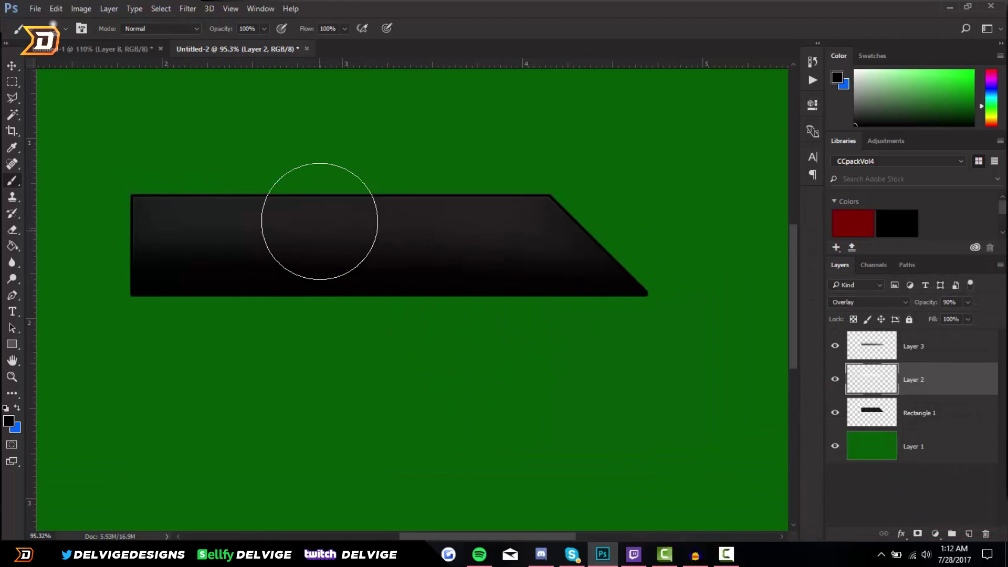
{"action": "key", "text": "h"}
{"action": "double_click", "coordinate": [936, 355]}
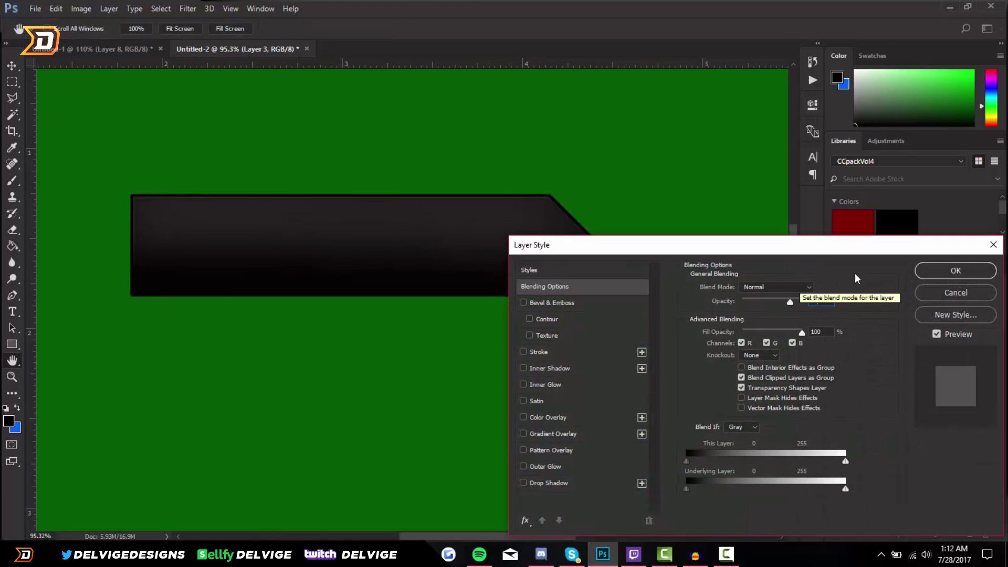
{"action": "type", "text": "80"}
{"action": "left_click", "coordinate": [955, 271]}
Step: Merge Layer 3, Layer 2 and Rectangle 1 into a single Layer 3
{"action": "key", "text": "b"}
{"action": "scroll", "coordinate": [342, 315], "scroll_direction": "down", "scroll_amount": 2}
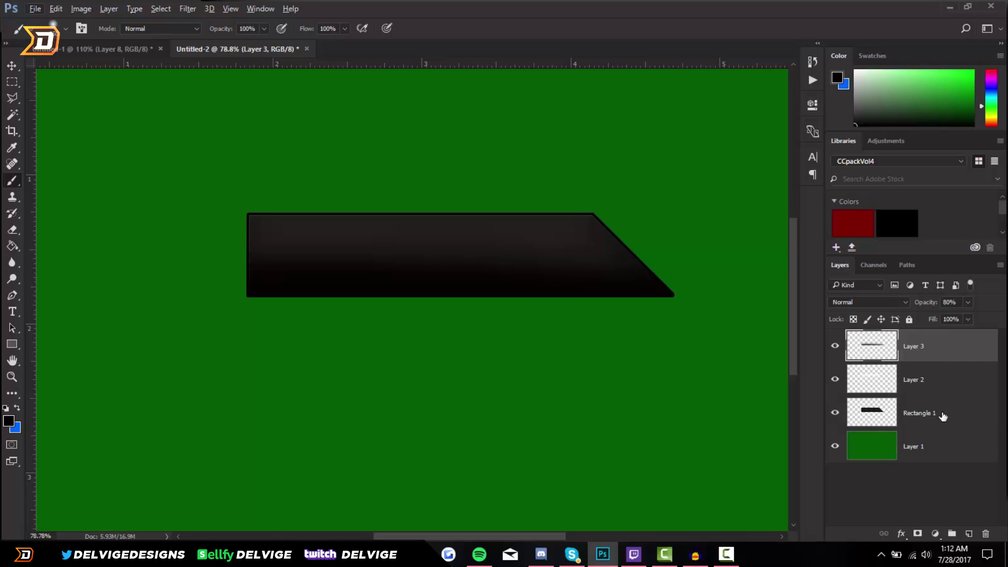
{"action": "left_click", "coordinate": [944, 417], "text": "shift"}
{"action": "right_click", "coordinate": [953, 417]}
{"action": "left_click", "coordinate": [777, 431]}
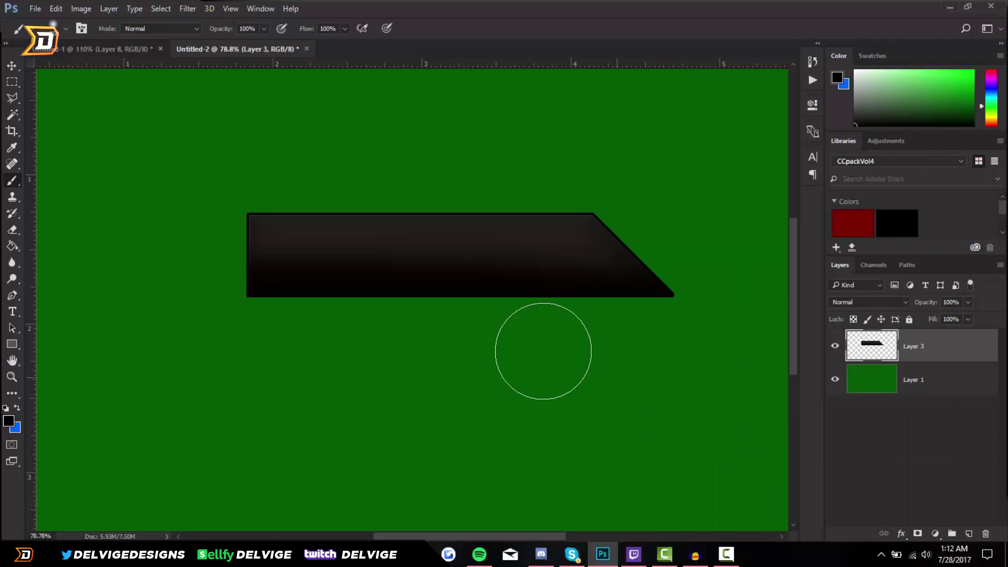
{"action": "scroll", "coordinate": [426, 262], "scroll_direction": "up", "scroll_amount": 2}
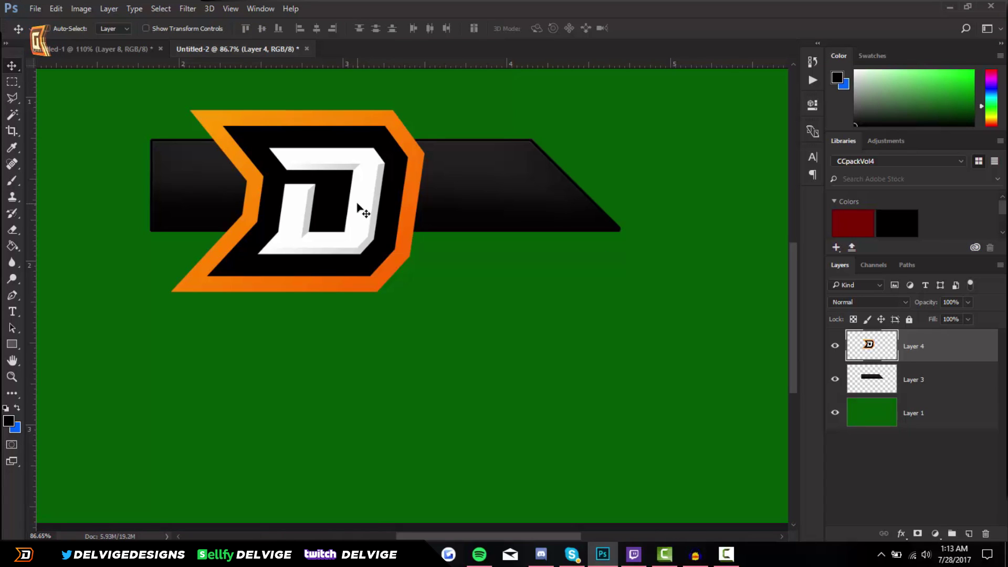
Step: Duplicate the D logo, place the copy beside the original, and merge both into one DD layer
{"action": "key", "text": "ctrl+j"}
{"action": "left_click_drag", "start_coordinate": [339, 202], "coordinate": [493, 211]}
{"action": "scroll", "coordinate": [418, 159], "scroll_direction": "up", "scroll_amount": 3}
{"action": "scroll", "coordinate": [419, 159], "scroll_direction": "down", "scroll_amount": 2}
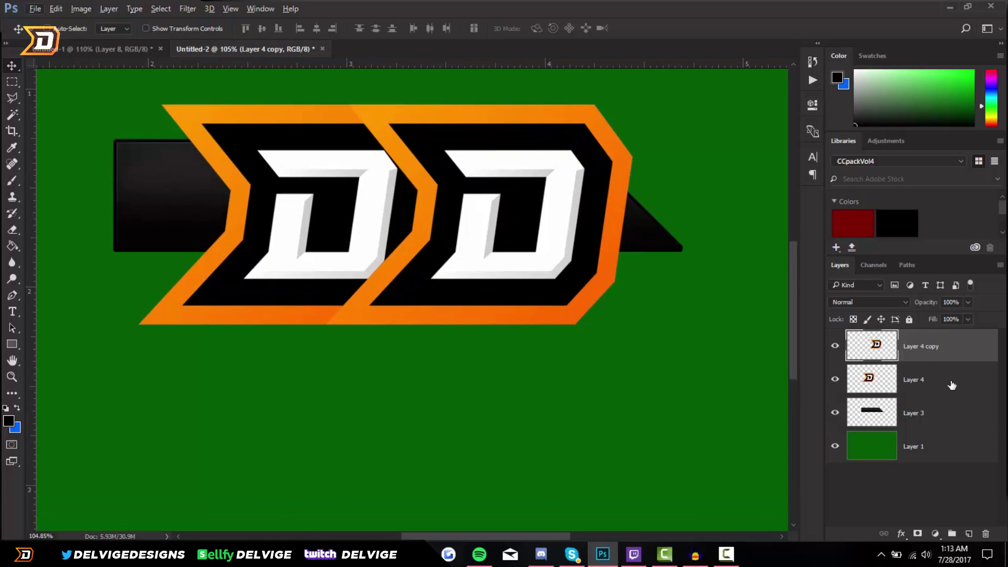
{"action": "left_click", "coordinate": [951, 386], "text": "shift"}
{"action": "right_click", "coordinate": [952, 386]}
{"action": "left_click", "coordinate": [726, 427]}
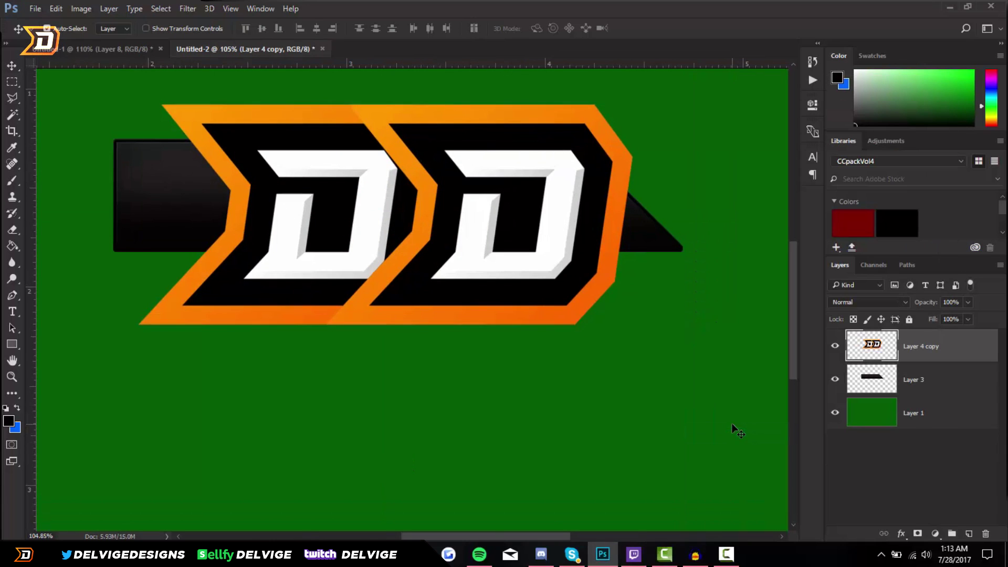
Step: Enlarge the DD logo to about 150%, tilt it slightly and shift it up and left
{"action": "key", "text": "ctrl+t"}
{"action": "scroll", "coordinate": [469, 229], "scroll_direction": "down", "scroll_amount": 6}
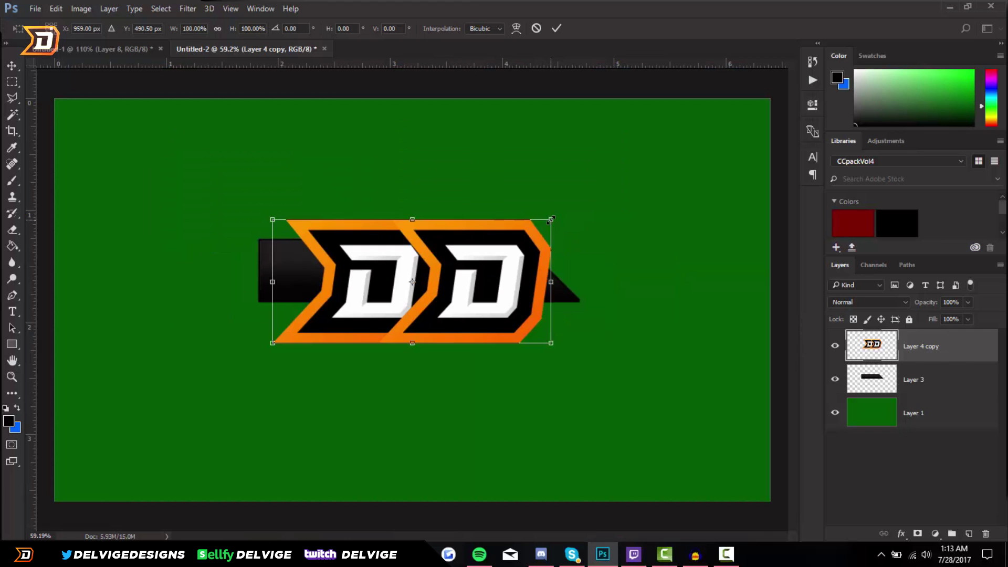
{"action": "left_click_drag", "start_coordinate": [551, 219], "coordinate": [605, 195]}
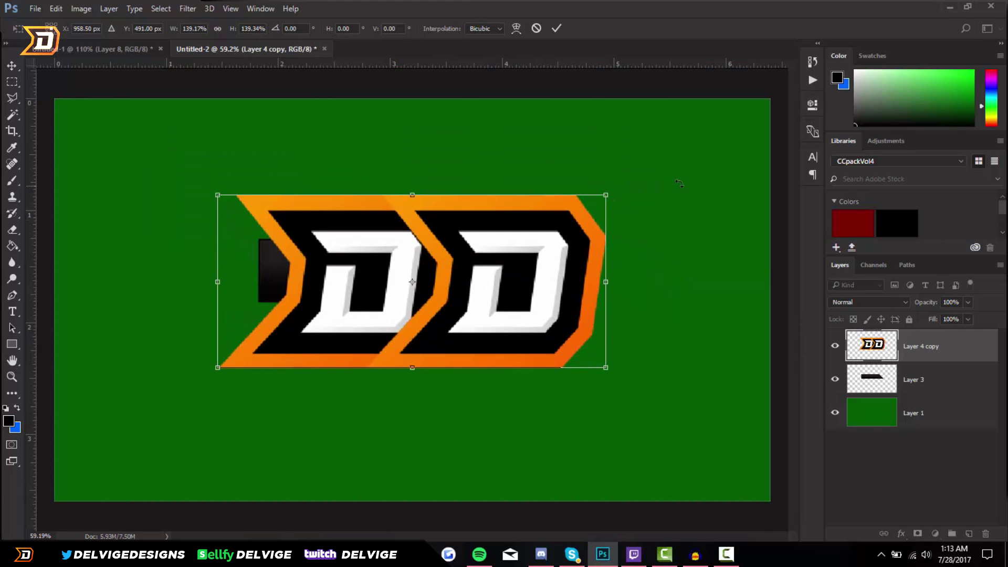
{"action": "left_click_drag", "start_coordinate": [679, 183], "coordinate": [698, 157]}
{"action": "left_click_drag", "start_coordinate": [598, 297], "coordinate": [571, 288]}
{"action": "left_click_drag", "start_coordinate": [573, 176], "coordinate": [604, 176]}
{"action": "left_click", "coordinate": [556, 29]}
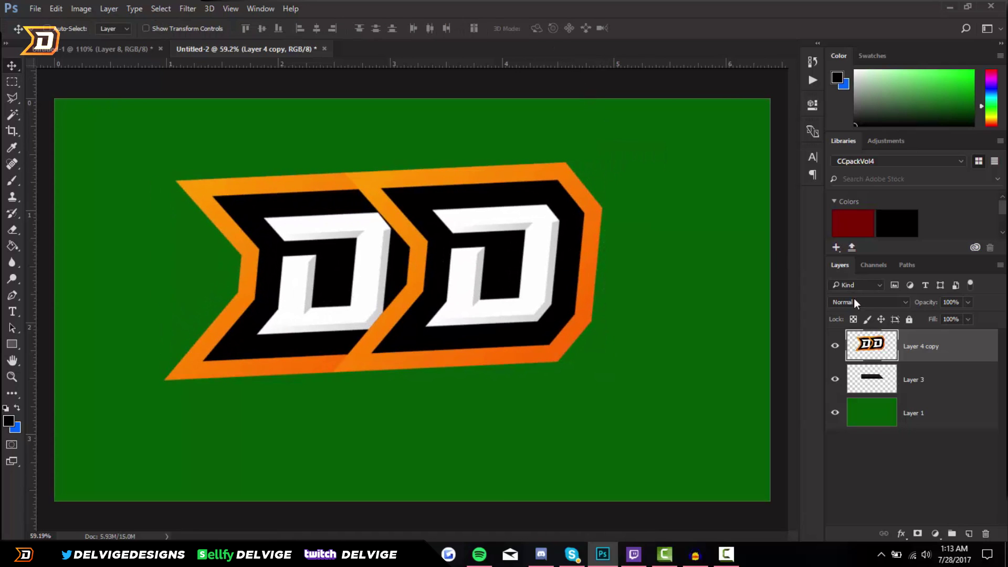
{"action": "left_click_drag", "start_coordinate": [875, 344], "coordinate": [884, 388]}
Step: Trim the logo layer to the bar's shape by deleting everything outside the bar
{"action": "left_click", "coordinate": [875, 387], "text": "ctrl"}
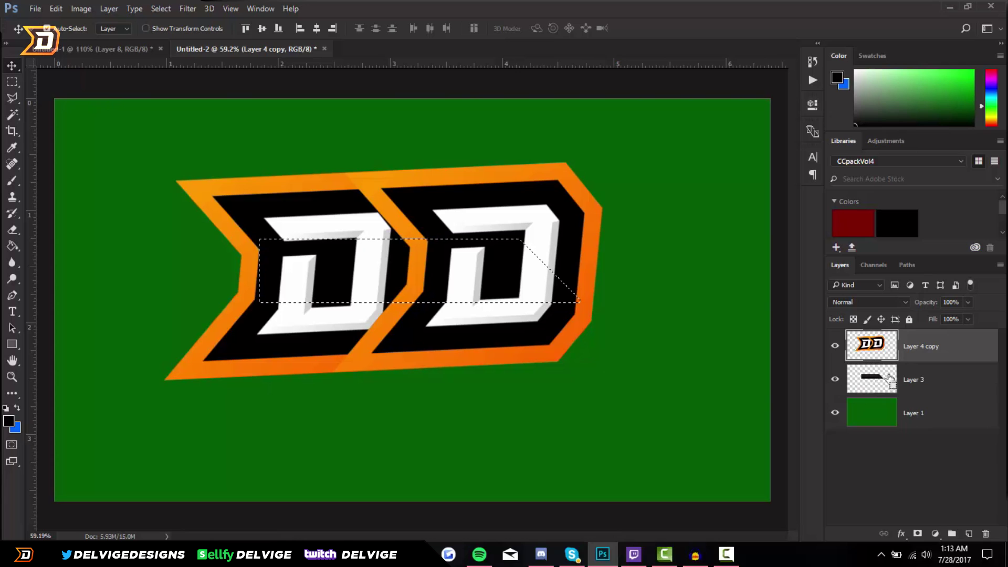
{"action": "left_click", "coordinate": [13, 82]}
{"action": "right_click", "coordinate": [507, 270]}
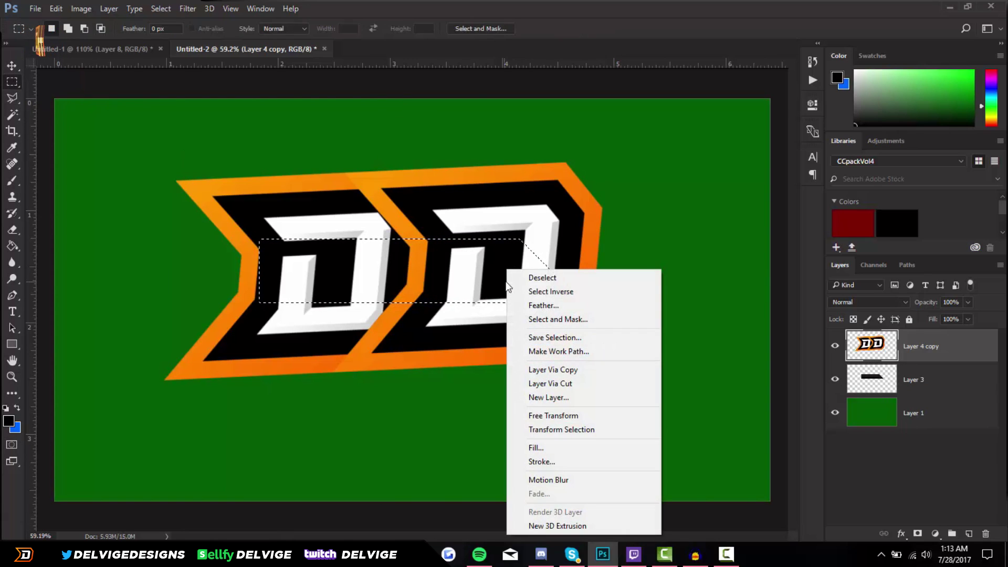
{"action": "left_click", "coordinate": [569, 292]}
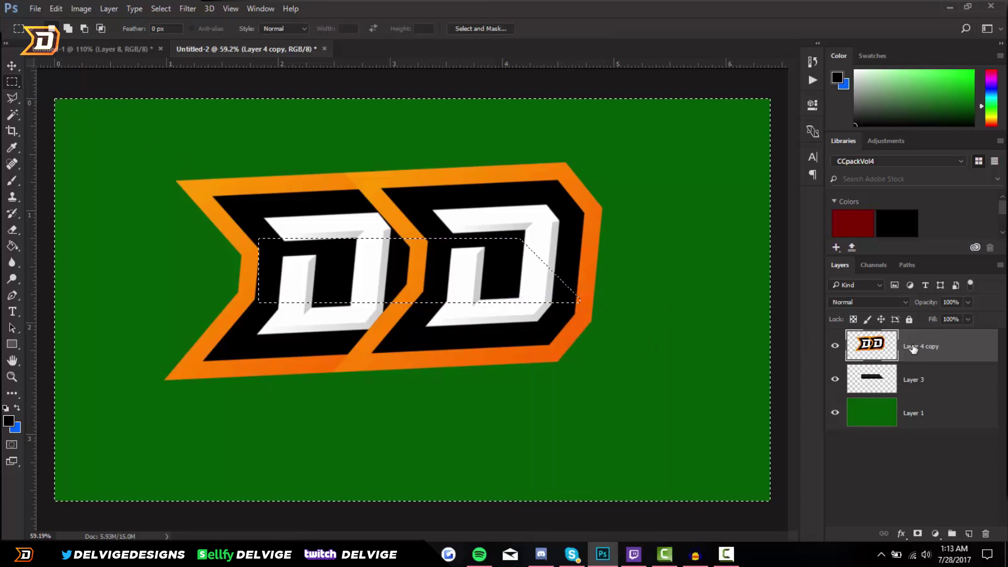
{"action": "key", "text": "Delete"}
{"action": "key", "text": "ctrl+d"}
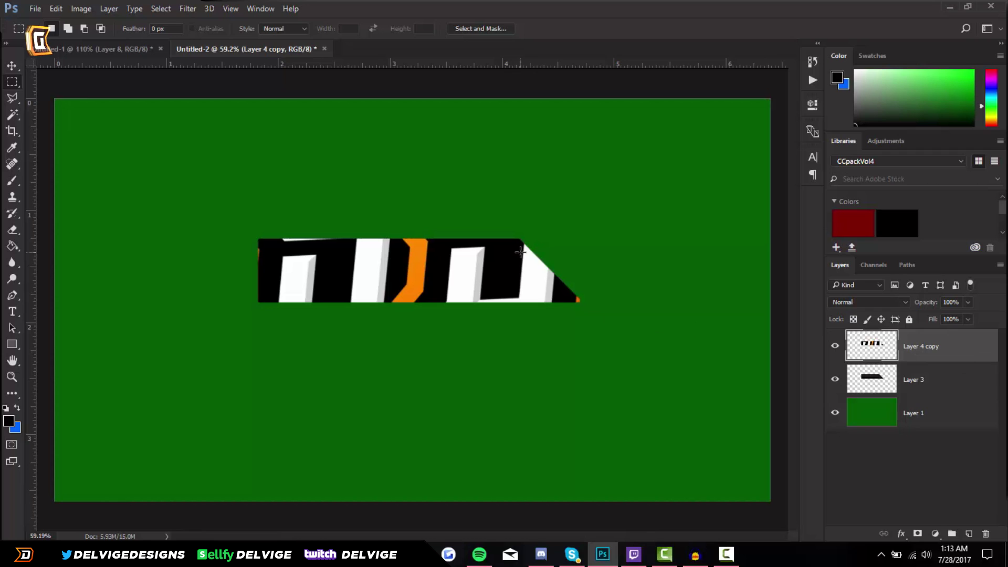
Step: Desaturate the logo strip to grayscale (Saturation −100) and set the layer's blend mode to Soft Light
{"action": "key", "text": "ctrl+u"}
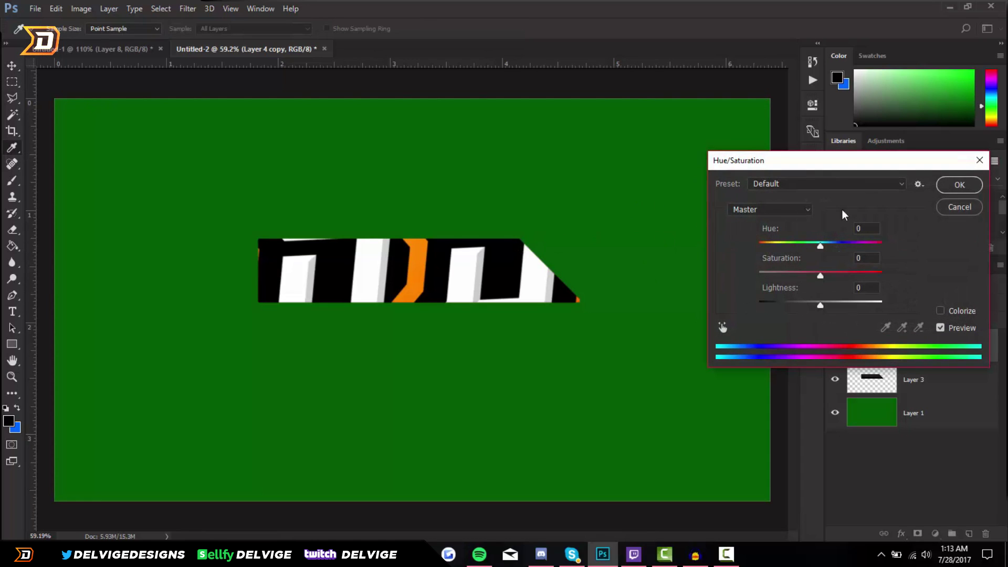
{"action": "left_click_drag", "start_coordinate": [821, 276], "coordinate": [660, 292]}
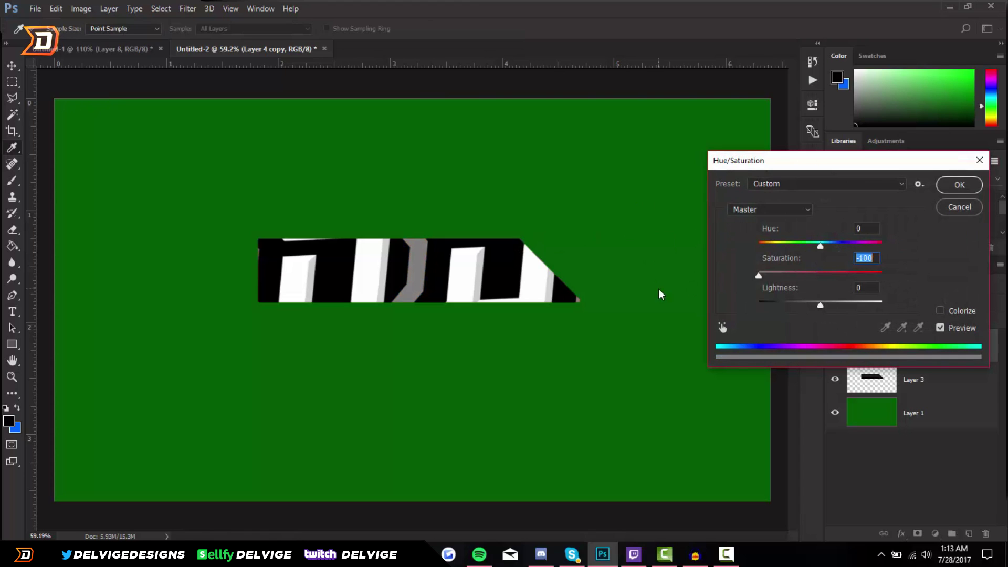
{"action": "left_click", "coordinate": [962, 192]}
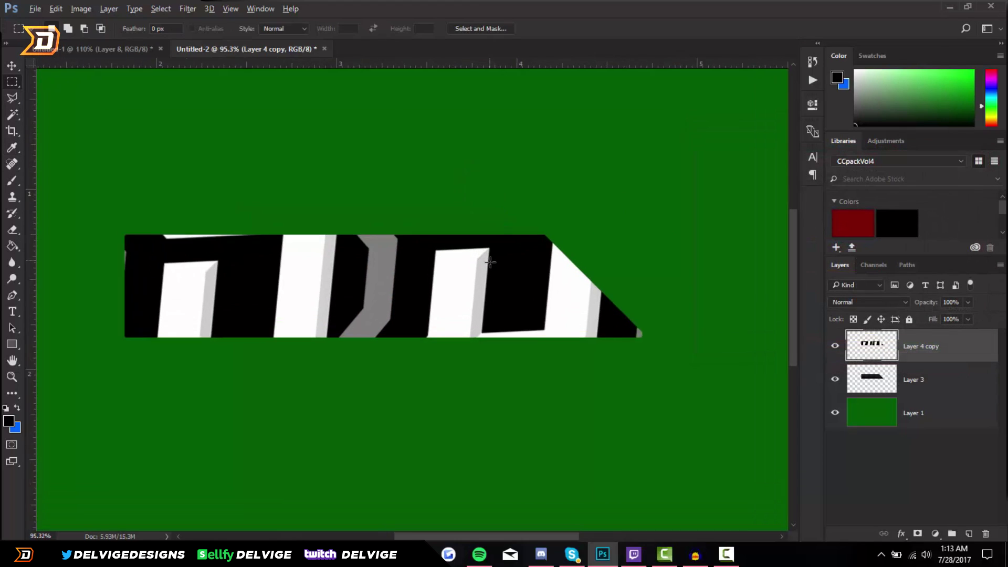
{"action": "key", "text": "m"}
{"action": "double_click", "coordinate": [965, 345]}
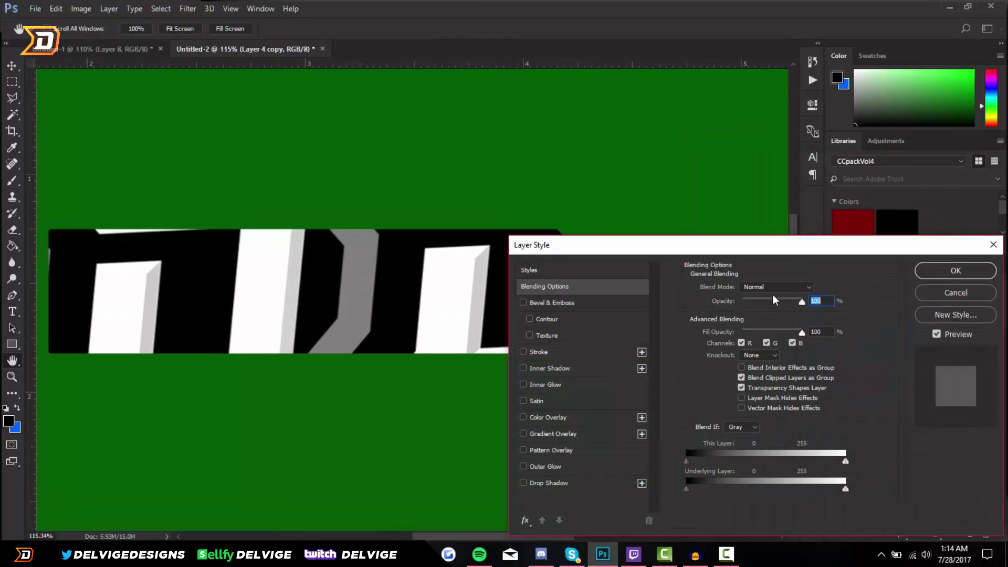
{"action": "left_click", "coordinate": [775, 286]}
{"action": "left_click", "coordinate": [764, 419]}
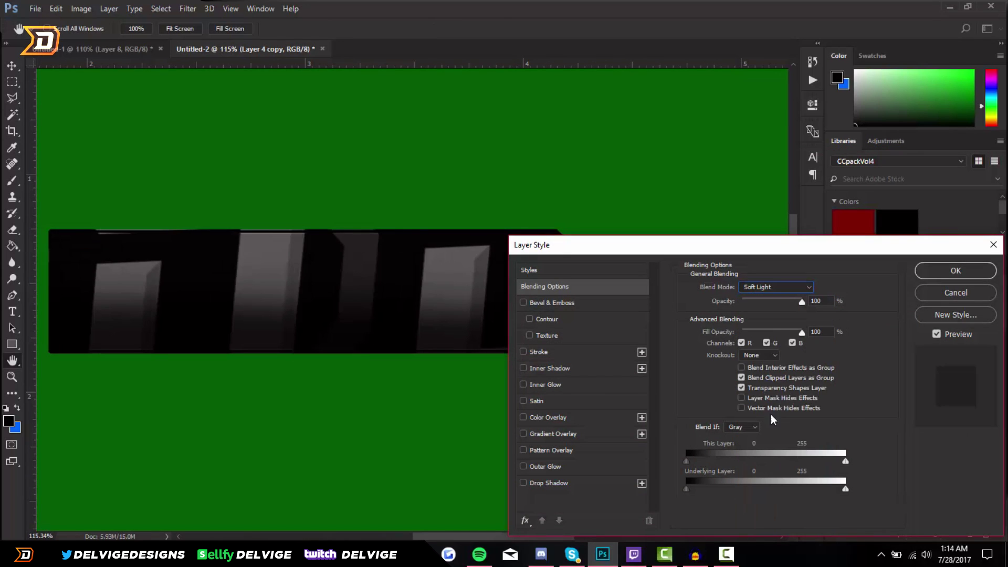
Step: Lower the stripe layer's opacity to 30% and apply the blending settings
{"action": "left_click_drag", "start_coordinate": [751, 301], "coordinate": [758, 301]}
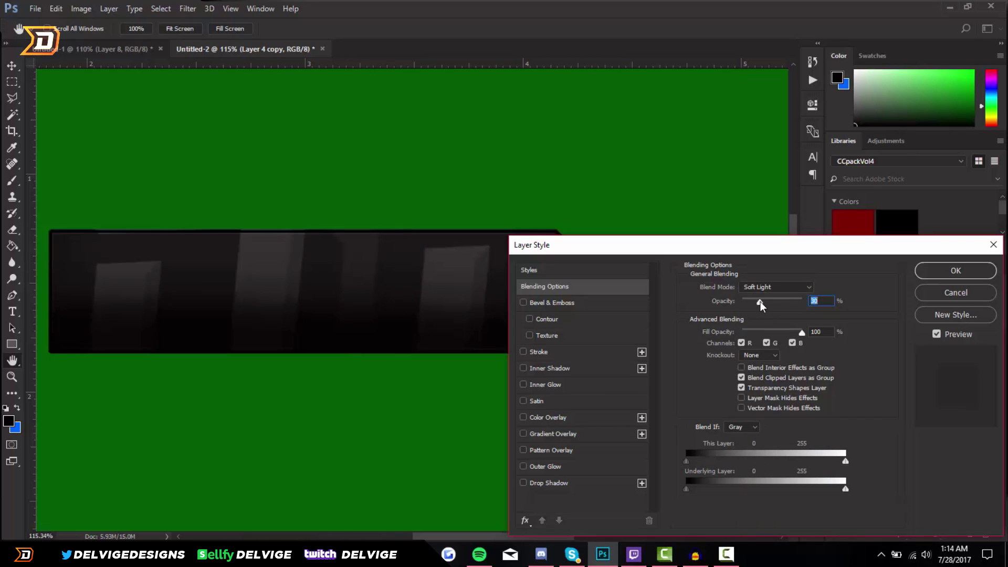
{"action": "left_click", "coordinate": [955, 270]}
{"action": "key", "text": "m"}
{"action": "scroll", "coordinate": [293, 266], "scroll_direction": "down", "scroll_amount": 2}
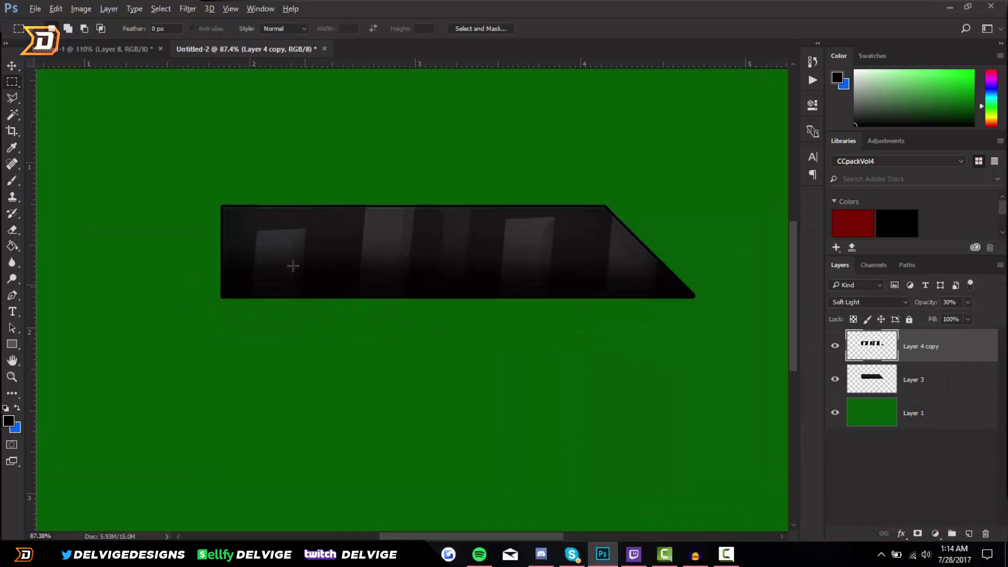
Step: Apply a Motion Blur to the stripes with a 34° angle and 15-pixel distance
{"action": "left_click", "coordinate": [188, 9]}
{"action": "mouse_move", "coordinate": [218, 149]}
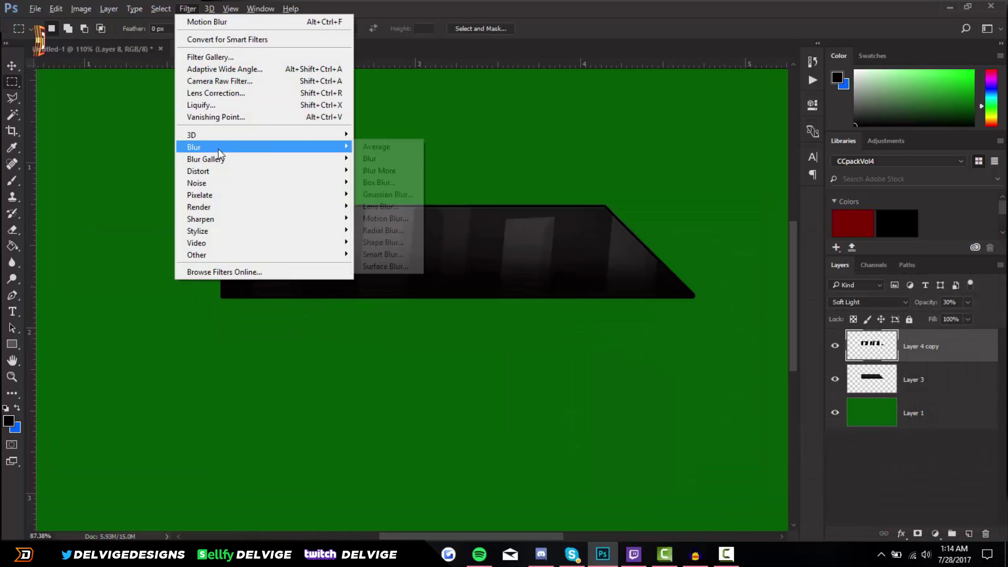
{"action": "left_click", "coordinate": [403, 218]}
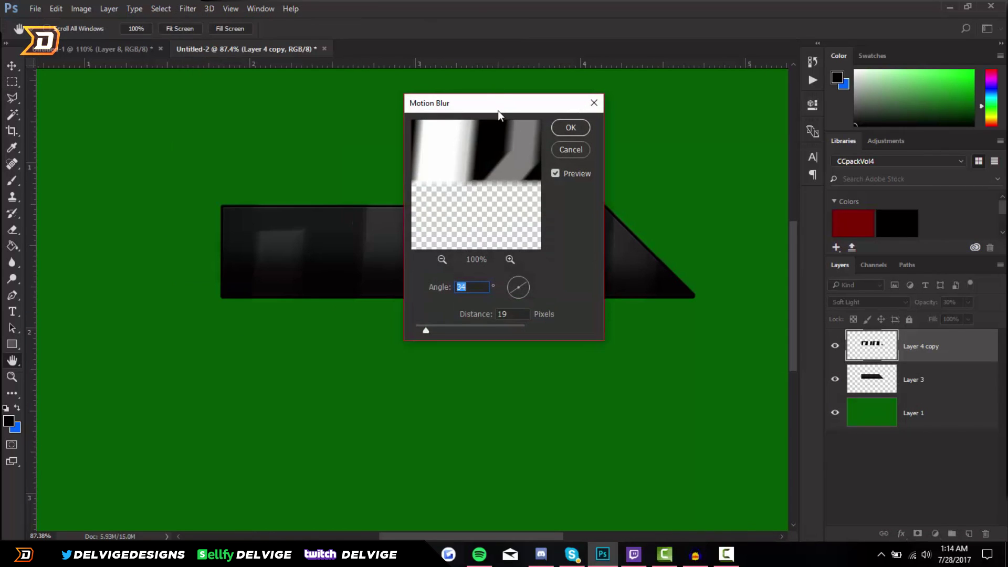
{"action": "left_click_drag", "start_coordinate": [500, 110], "coordinate": [699, 135]}
{"action": "left_click_drag", "start_coordinate": [625, 353], "coordinate": [623, 354]}
{"action": "type", "text": "1"}
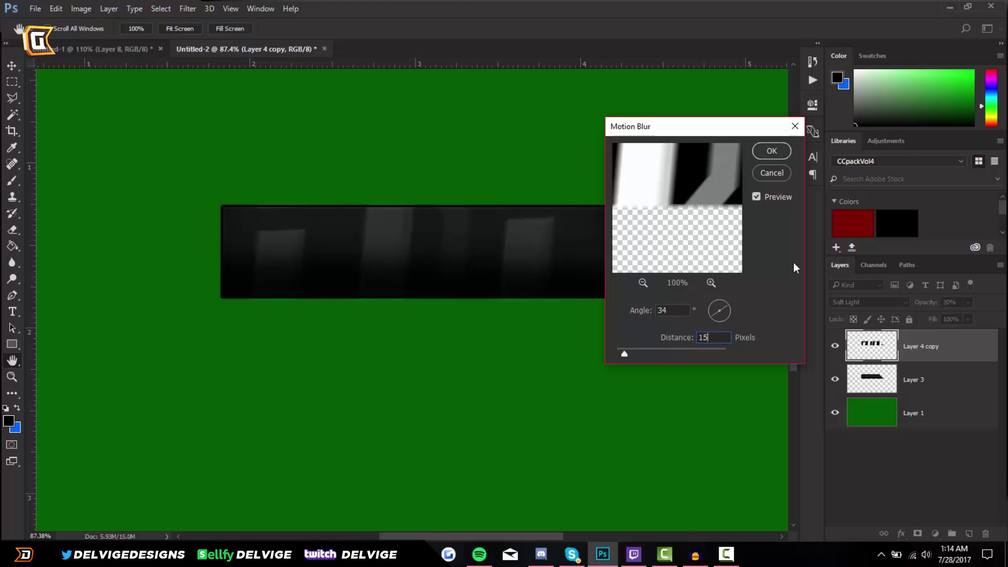
{"action": "left_click", "coordinate": [772, 151]}
{"action": "key", "text": "m"}
{"action": "scroll", "coordinate": [460, 270], "scroll_direction": "down", "scroll_amount": 2}
{"action": "scroll", "coordinate": [460, 270], "scroll_direction": "up", "scroll_amount": 1}
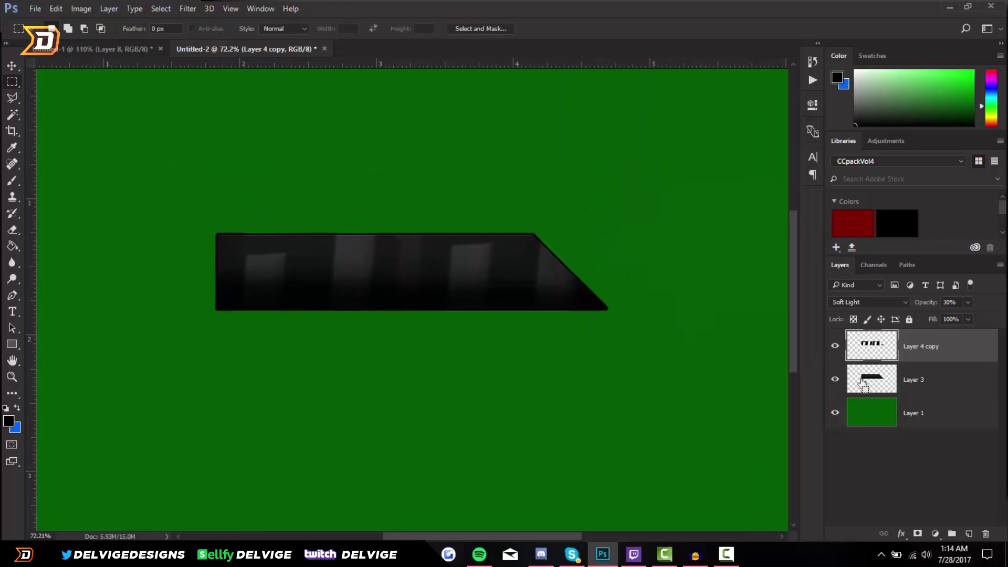
Step: Clear the current selection and add a new empty layer above the stripes
{"action": "right_click", "coordinate": [390, 290]}
{"action": "left_click", "coordinate": [446, 41]}
{"action": "key", "text": "ctrl+d"}
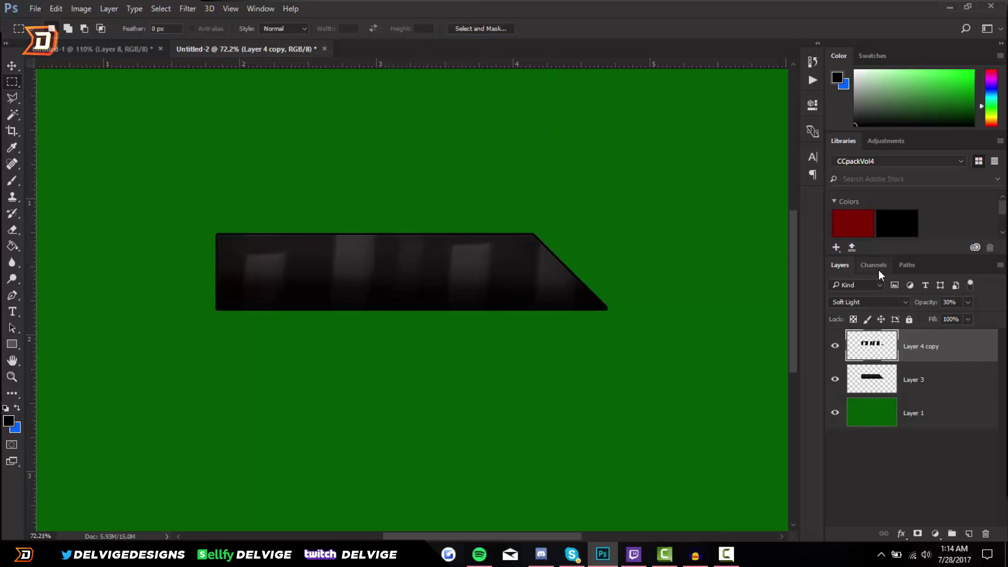
{"action": "scroll", "coordinate": [418, 289], "scroll_direction": "up", "scroll_amount": 1}
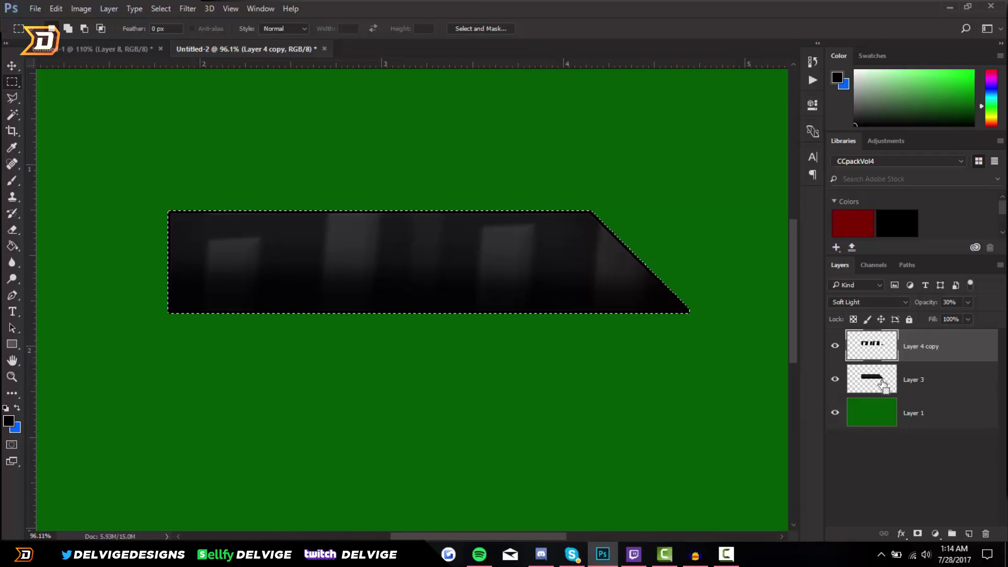
{"action": "left_click", "coordinate": [969, 534]}
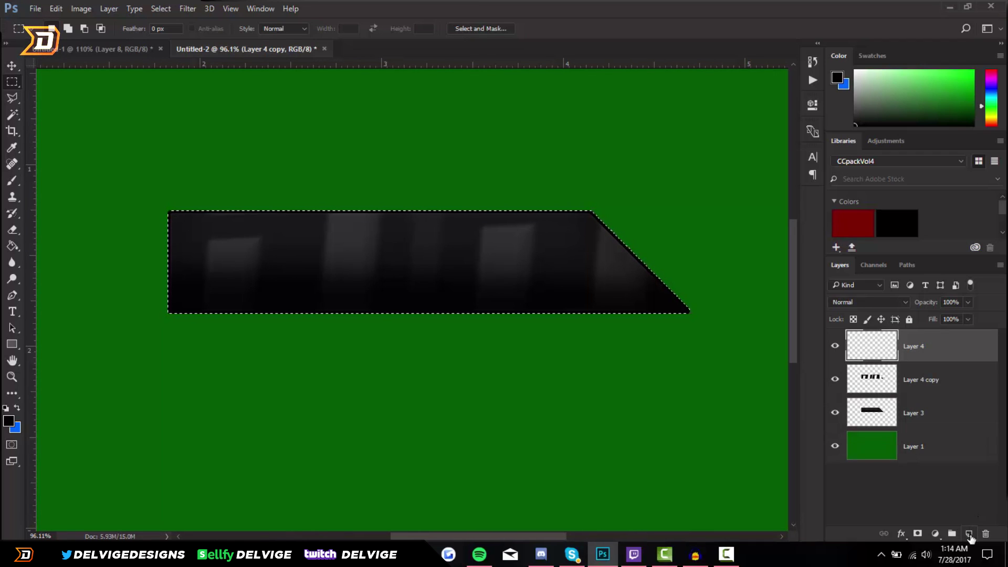
Step: Paint the bar shape with blue #0066ff on the new layer, then deselect
{"action": "left_click", "coordinate": [16, 182]}
{"action": "left_click", "coordinate": [17, 409]}
{"action": "key", "text": "i"}
{"action": "left_click", "coordinate": [8, 420]}
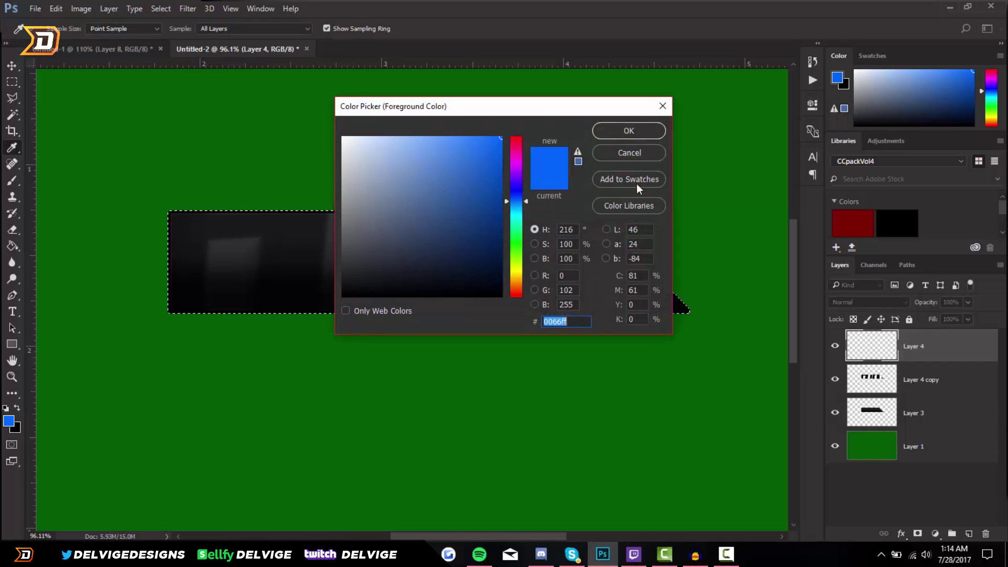
{"action": "left_click", "coordinate": [625, 131]}
{"action": "key", "text": "b"}
{"action": "mouse_move", "coordinate": [621, 259]}
{"action": "left_mouse_down"}
{"action": "mouse_move", "coordinate": [441, 288]}
{"action": "mouse_move", "coordinate": [470, 233]}
{"action": "left_mouse_up"}
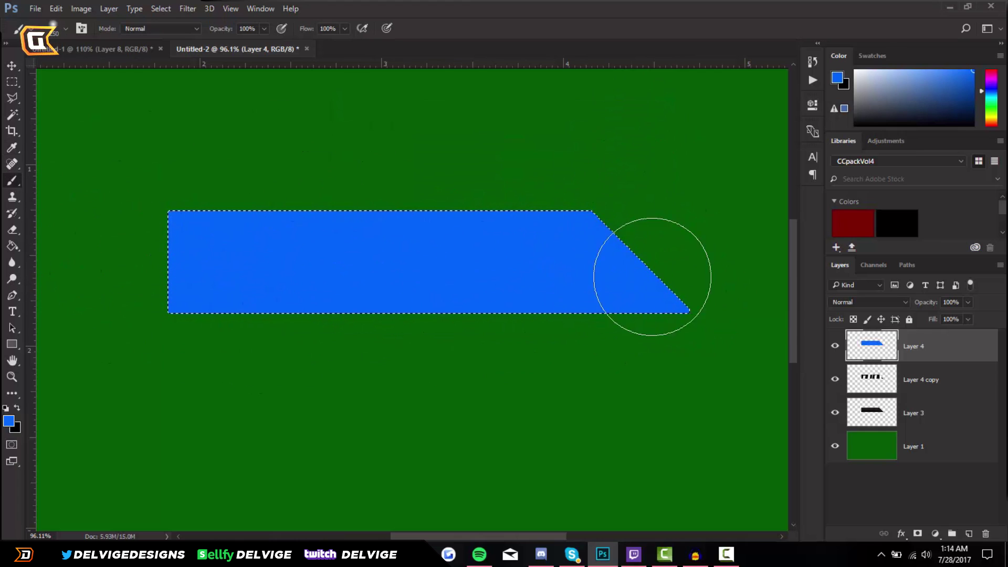
{"action": "key", "text": "ctrl+d"}
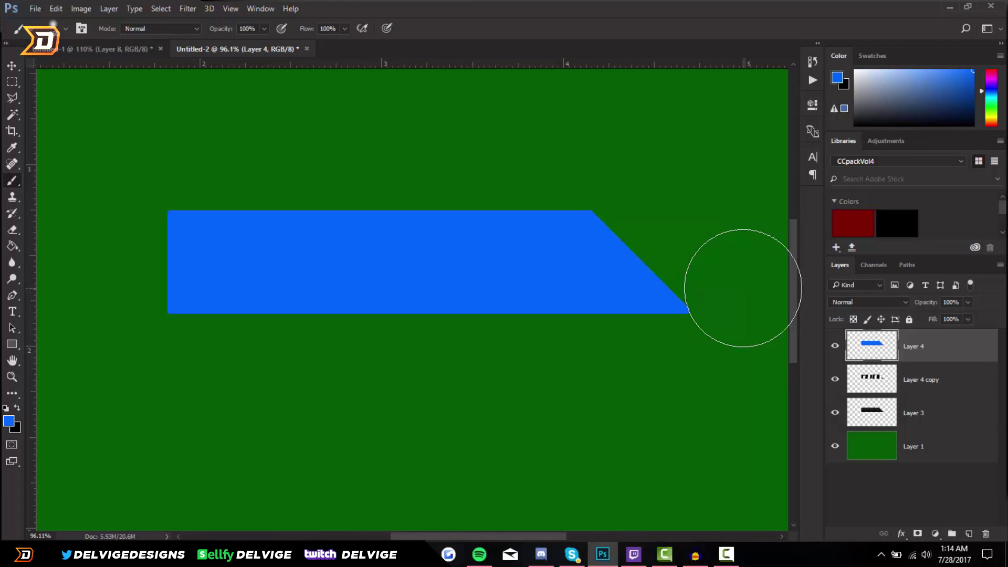
Step: Set the blue layer to Overlay blending at 40% opacity
{"action": "double_click", "coordinate": [974, 348]}
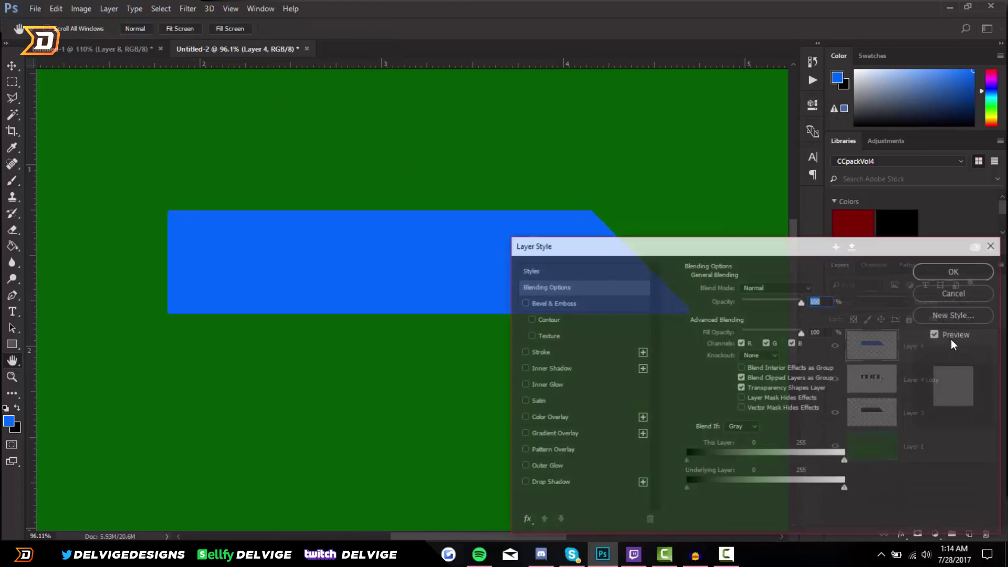
{"action": "left_click", "coordinate": [776, 287]}
{"action": "left_click", "coordinate": [772, 411]}
{"action": "left_click_drag", "start_coordinate": [775, 304], "coordinate": [765, 301]}
{"action": "type", "text": "40"}
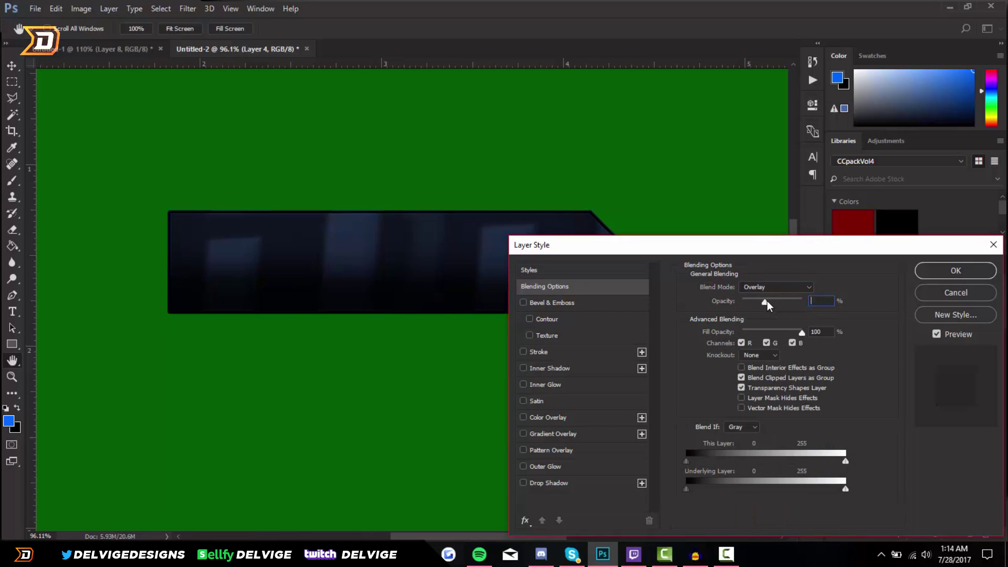
{"action": "left_click", "coordinate": [955, 270]}
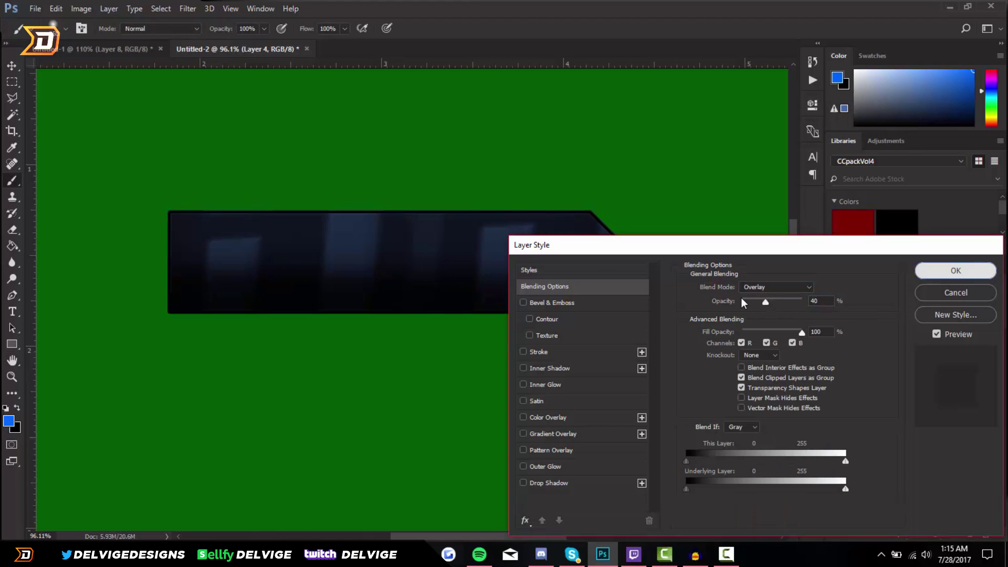
{"action": "key", "text": "ctrl+minus"}
{"action": "key", "text": "b"}
{"action": "scroll", "coordinate": [389, 236], "scroll_direction": "up", "scroll_amount": 5}
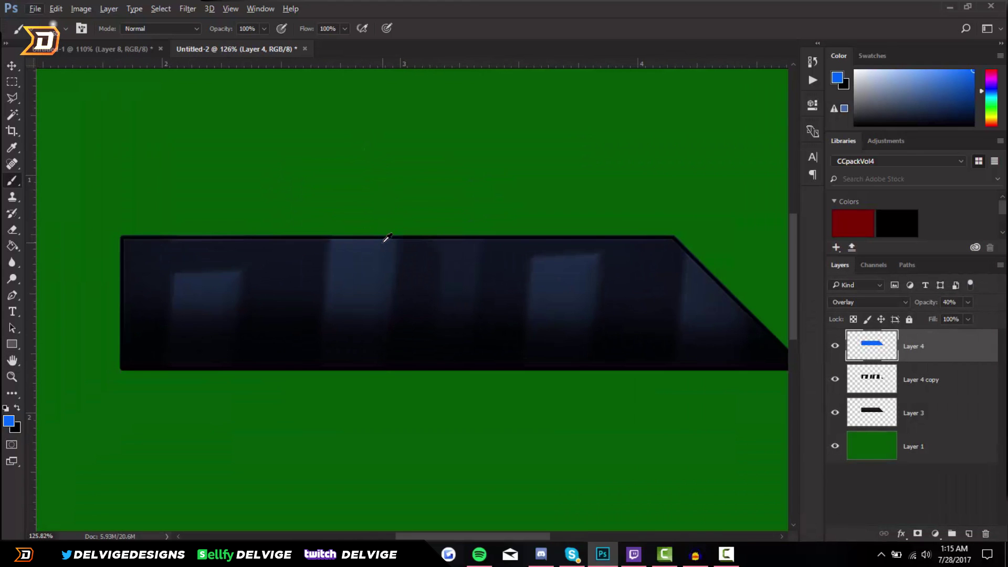
Step: Merge the blue, stripe and bar layers into a single banner layer
{"action": "left_click", "coordinate": [834, 346]}
{"action": "left_click", "coordinate": [835, 347]}
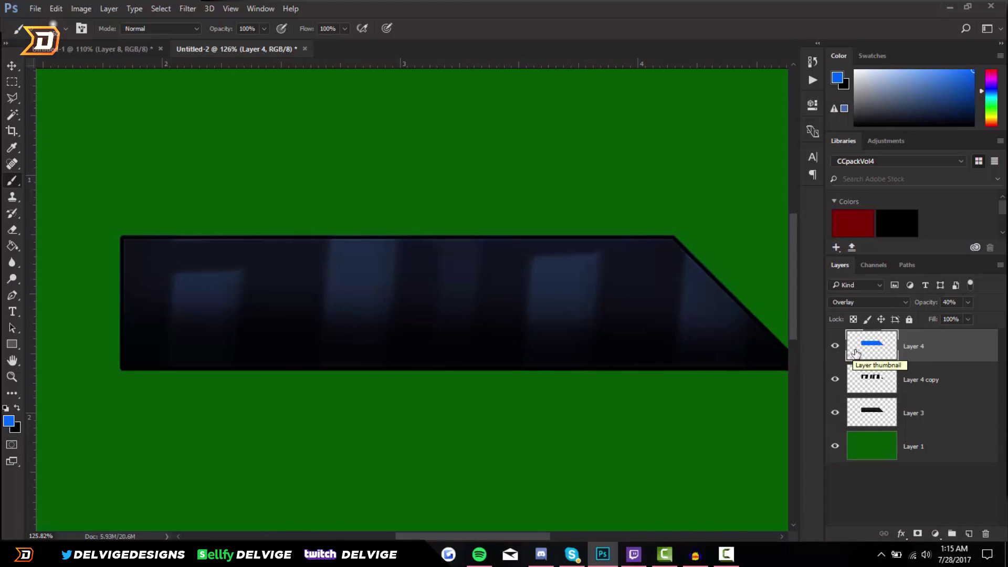
{"action": "left_click", "coordinate": [965, 411], "text": "shift"}
{"action": "right_click", "coordinate": [965, 412]}
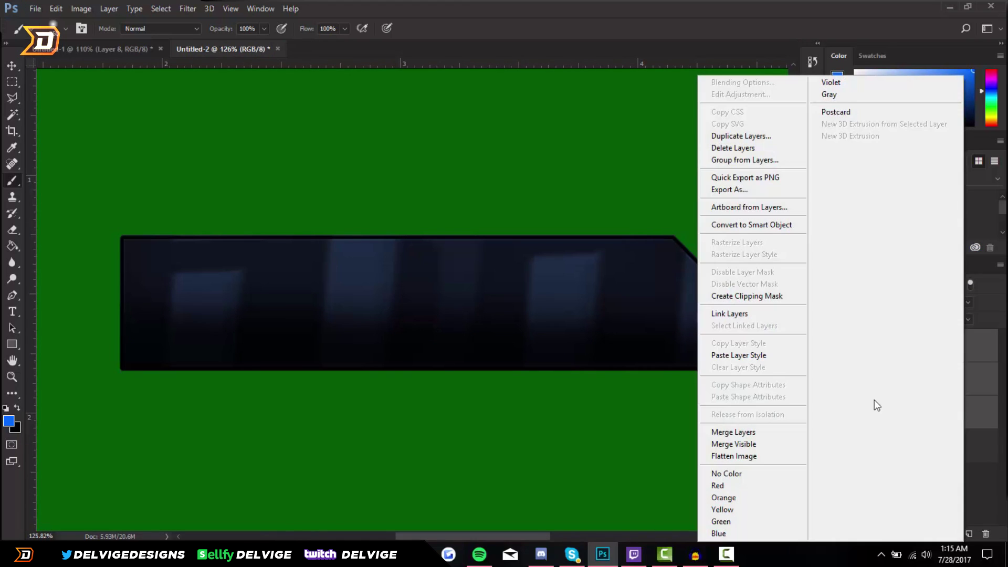
{"action": "left_click", "coordinate": [788, 432]}
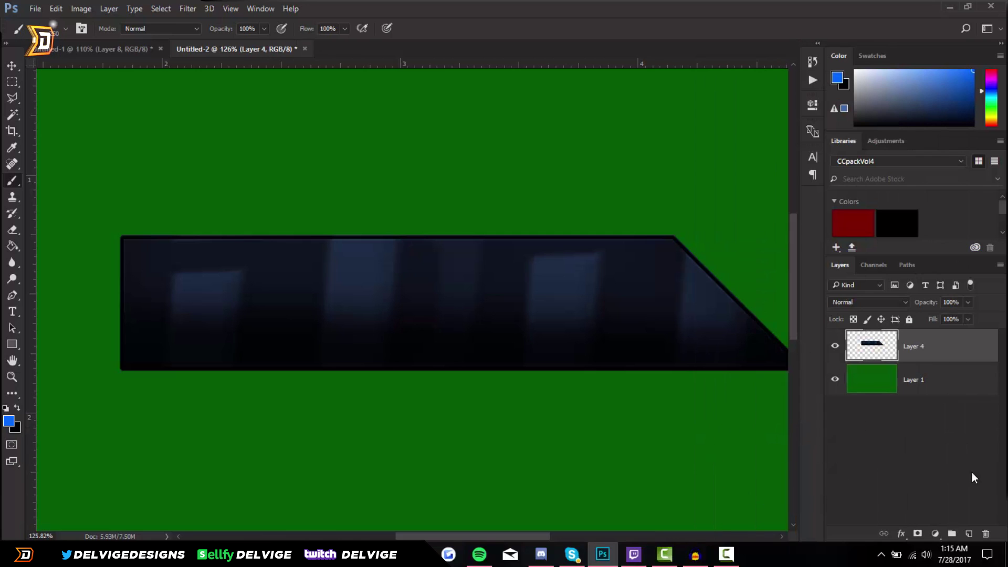
Step: On a new layer, paint a white #ffffff glow along the banner's top inside its shape
{"action": "left_click", "coordinate": [970, 534]}
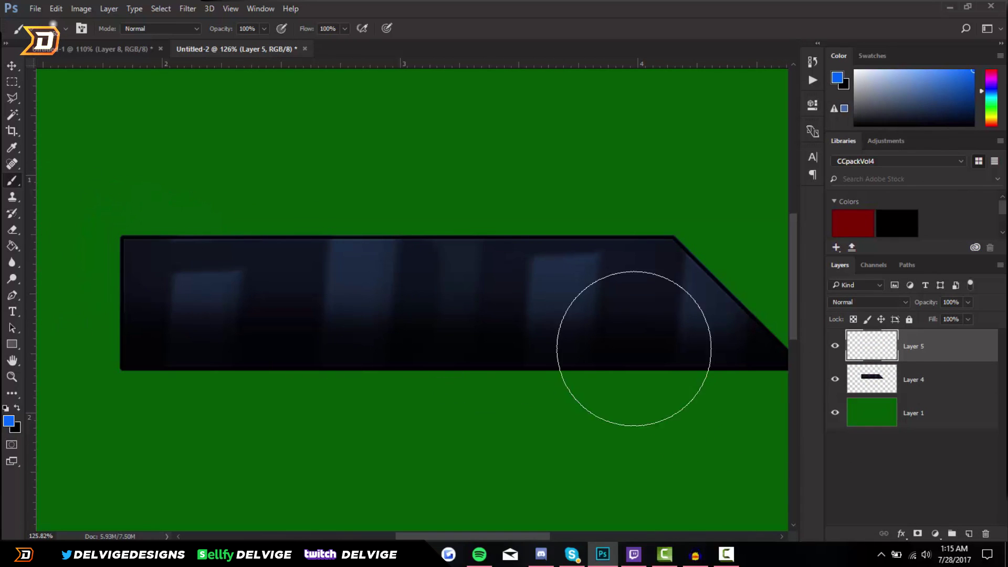
{"action": "left_click", "coordinate": [872, 385], "text": "ctrl"}
{"action": "left_click", "coordinate": [9, 421]}
{"action": "type", "text": "ffffff"}
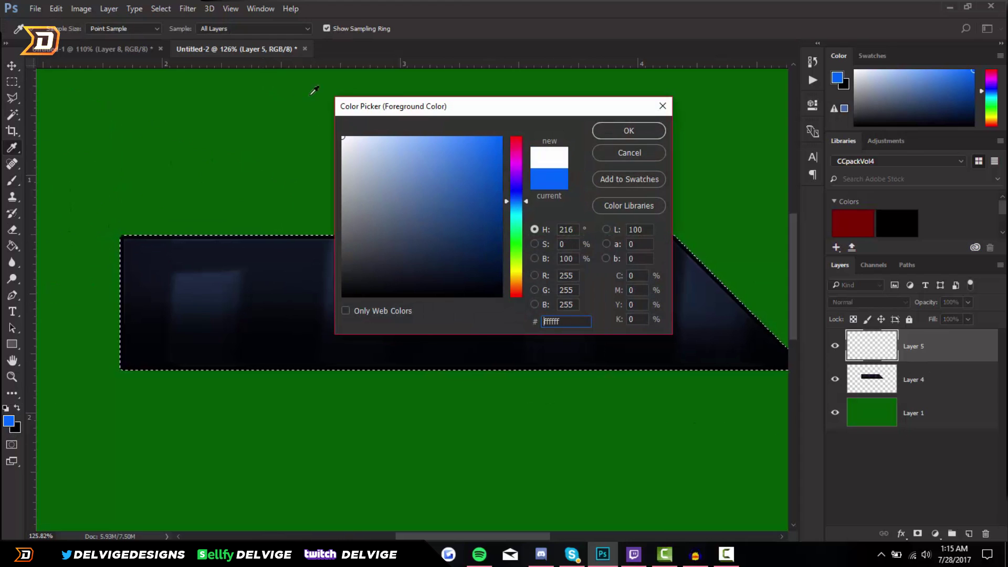
{"action": "left_click", "coordinate": [625, 130]}
{"action": "key", "text": "b"}
{"action": "mouse_move", "coordinate": [230, 194]}
{"action": "left_mouse_down"}
{"action": "mouse_move", "coordinate": [275, 184]}
{"action": "mouse_move", "coordinate": [567, 189]}
{"action": "left_mouse_up"}
Step: Set the white glow layer's opacity to 80%
{"action": "scroll", "coordinate": [567, 188], "scroll_direction": "down", "scroll_amount": 2}
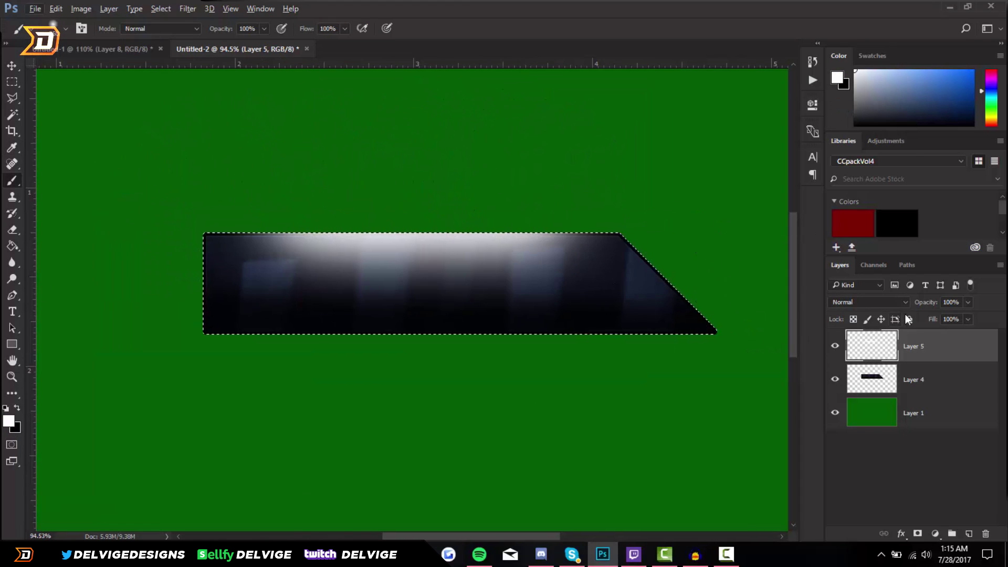
{"action": "double_click", "coordinate": [969, 350]}
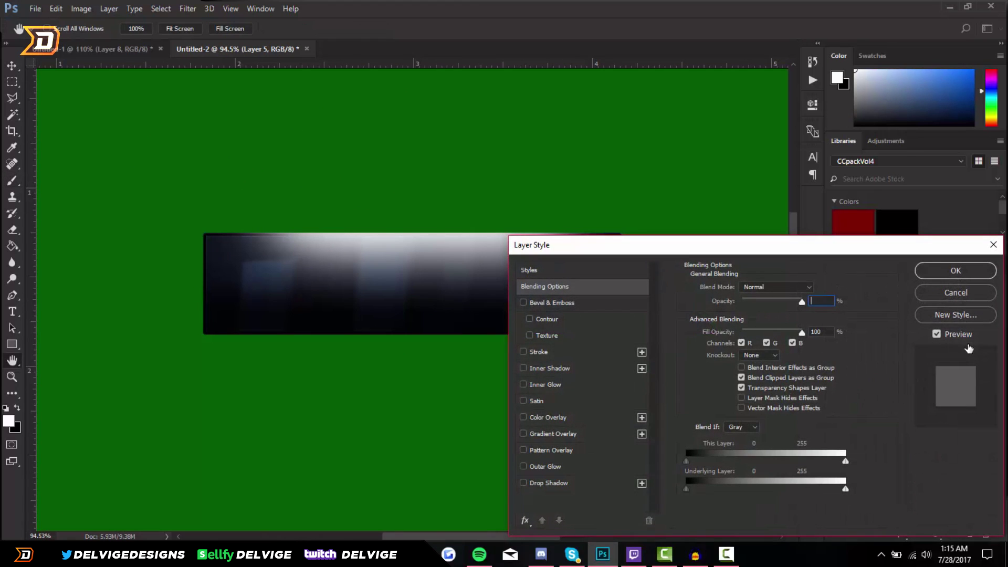
{"action": "type", "text": "80"}
{"action": "key", "text": "Return"}
Step: Clean up the glow above the banner's top edge with a smaller eraser and a rectangular selection
{"action": "scroll", "coordinate": [490, 194], "scroll_direction": "up", "scroll_amount": 2}
{"action": "key", "text": "b"}
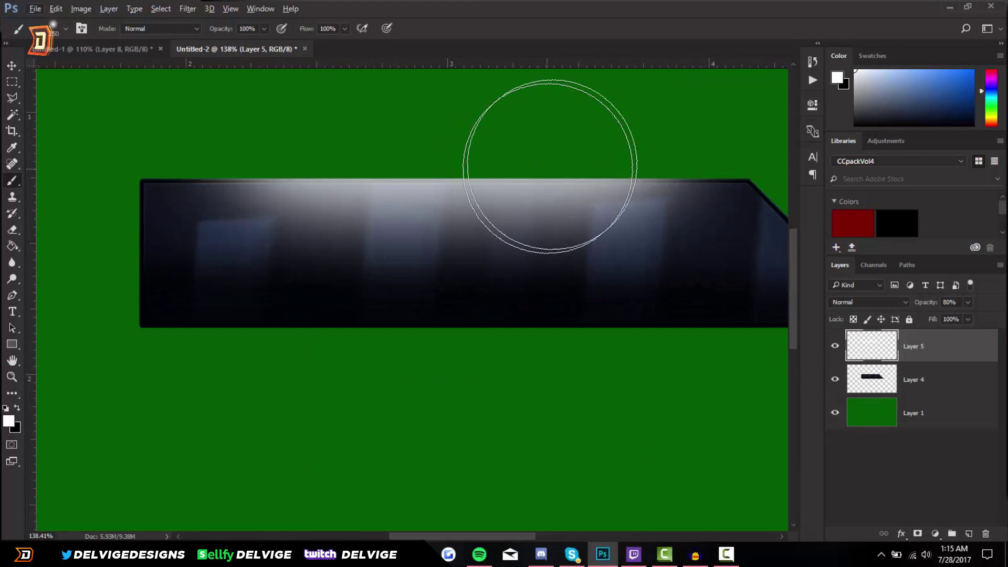
{"action": "left_click", "coordinate": [14, 230]}
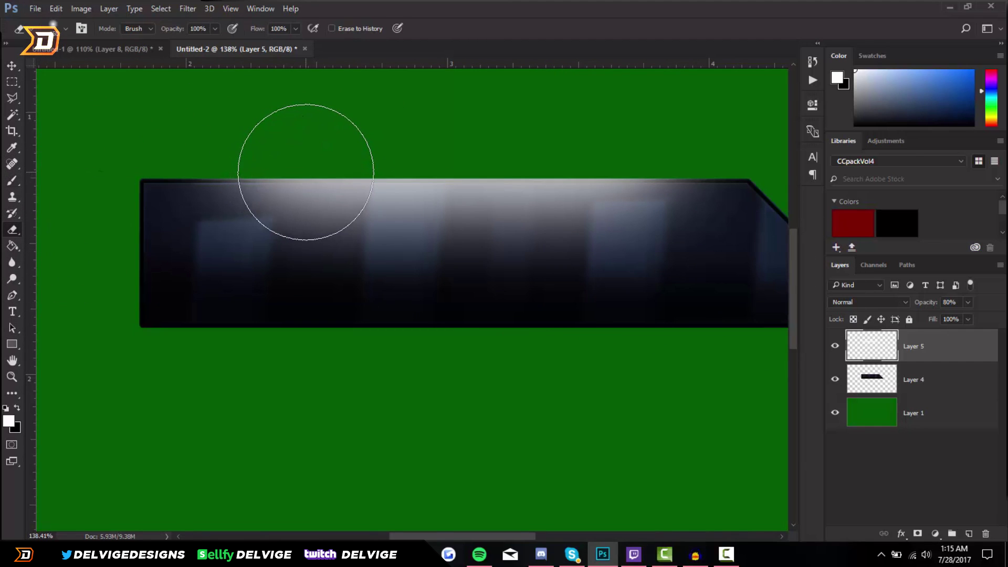
{"action": "key", "text": "bracketleft"}
{"action": "key", "text": "bracketleft"}
{"action": "key", "text": "bracketleft"}
{"action": "key", "text": "bracketleft"}
{"action": "key", "text": "bracketleft"}
{"action": "key", "text": "bracketleft"}
{"action": "key", "text": "bracketleft"}
{"action": "key", "text": "bracketleft"}
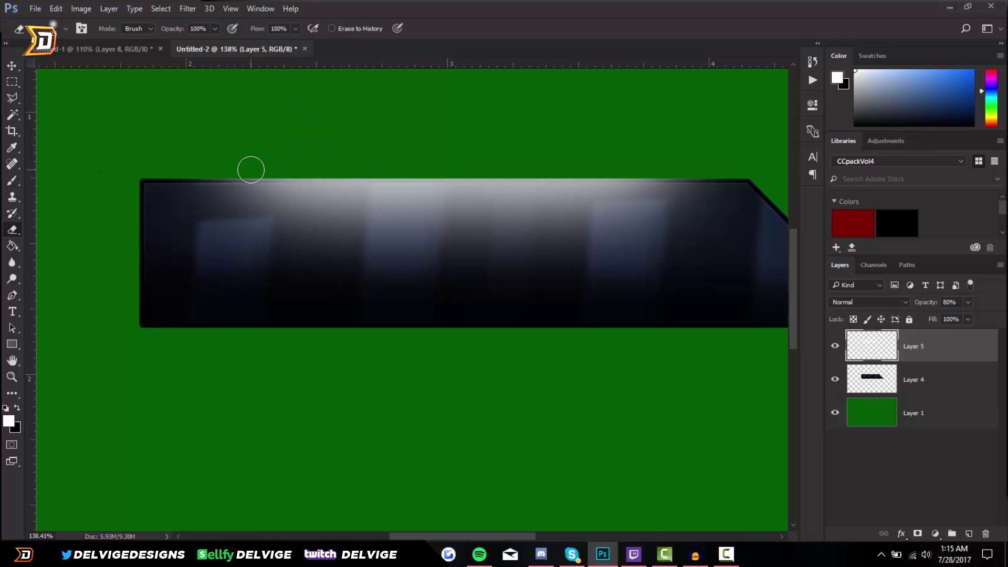
{"action": "left_click", "coordinate": [11, 82]}
{"action": "left_click_drag", "start_coordinate": [127, 121], "coordinate": [762, 183]}
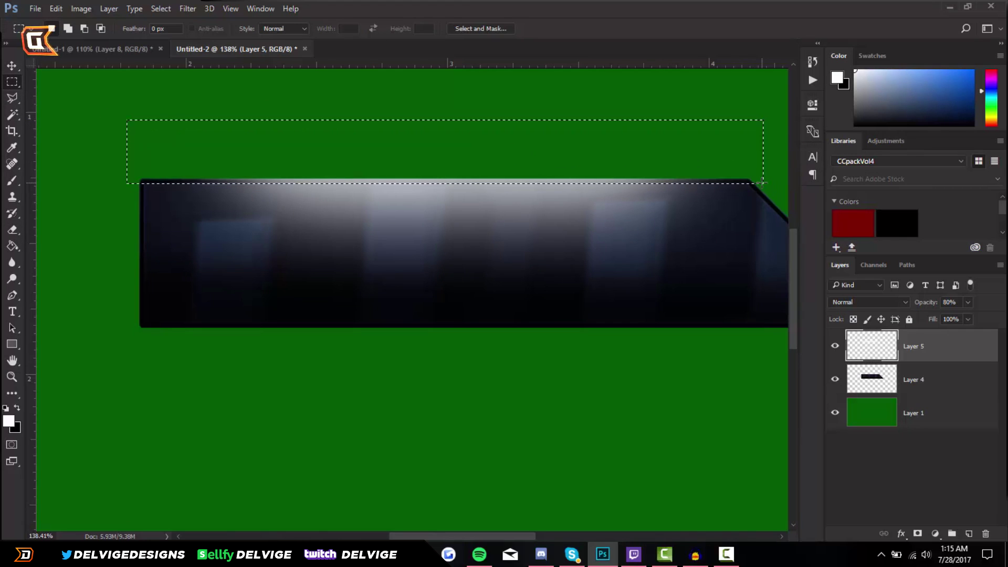
{"action": "key", "text": "ctrl+d"}
{"action": "scroll", "coordinate": [455, 236], "scroll_direction": "down", "scroll_amount": 5}
Step: Add a new layer and type the Twitter handle text on the banner
{"action": "scroll", "coordinate": [353, 275], "scroll_direction": "up", "scroll_amount": 2}
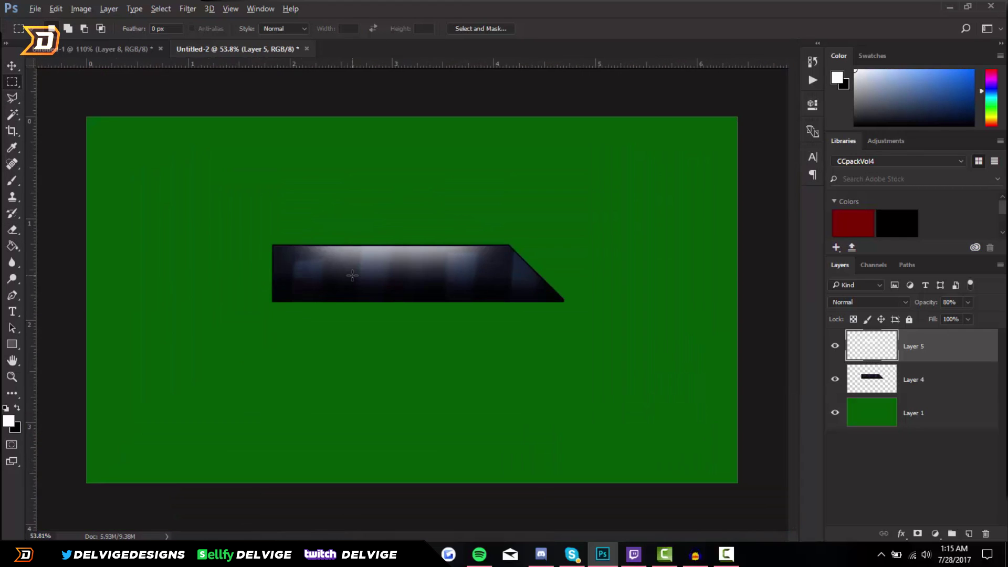
{"action": "scroll", "coordinate": [352, 275], "scroll_direction": "up", "scroll_amount": 4}
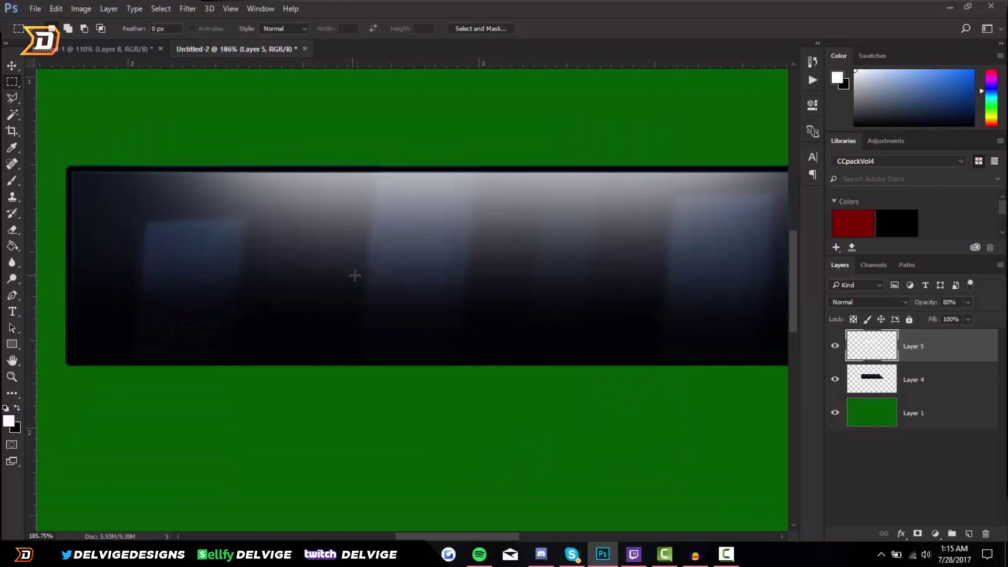
{"action": "scroll", "coordinate": [349, 275], "scroll_direction": "down", "scroll_amount": 4}
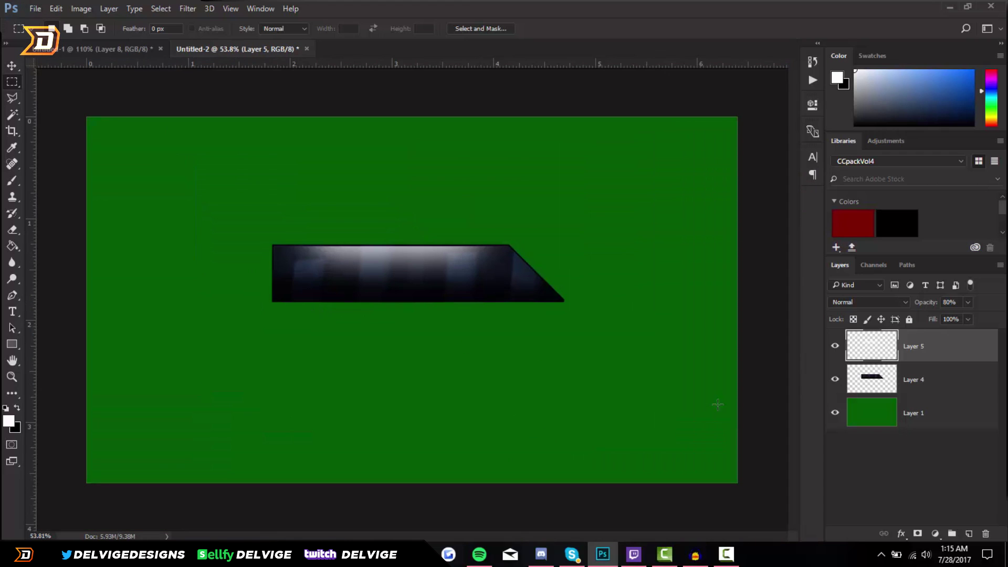
{"action": "left_click", "coordinate": [968, 533]}
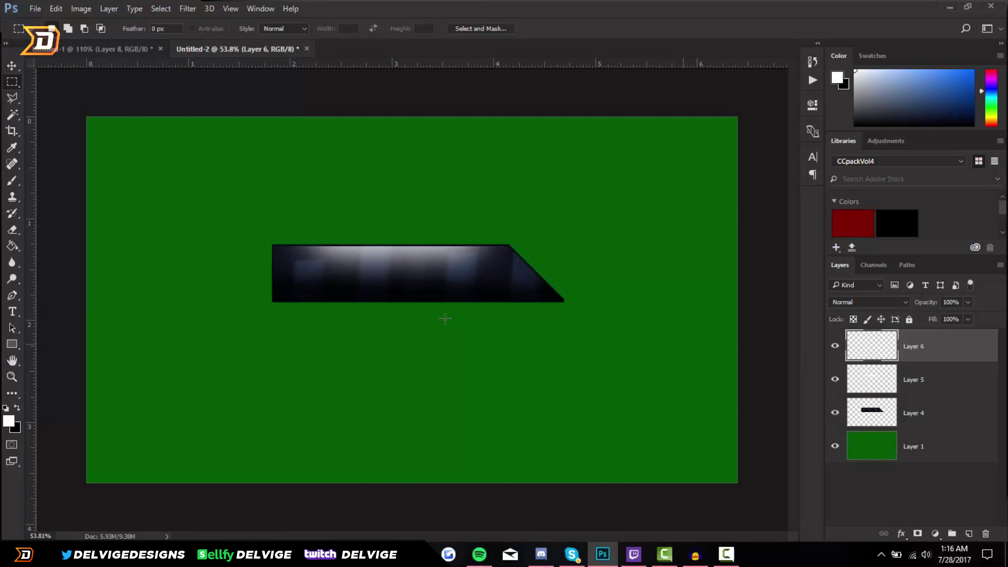
{"action": "left_click", "coordinate": [13, 316]}
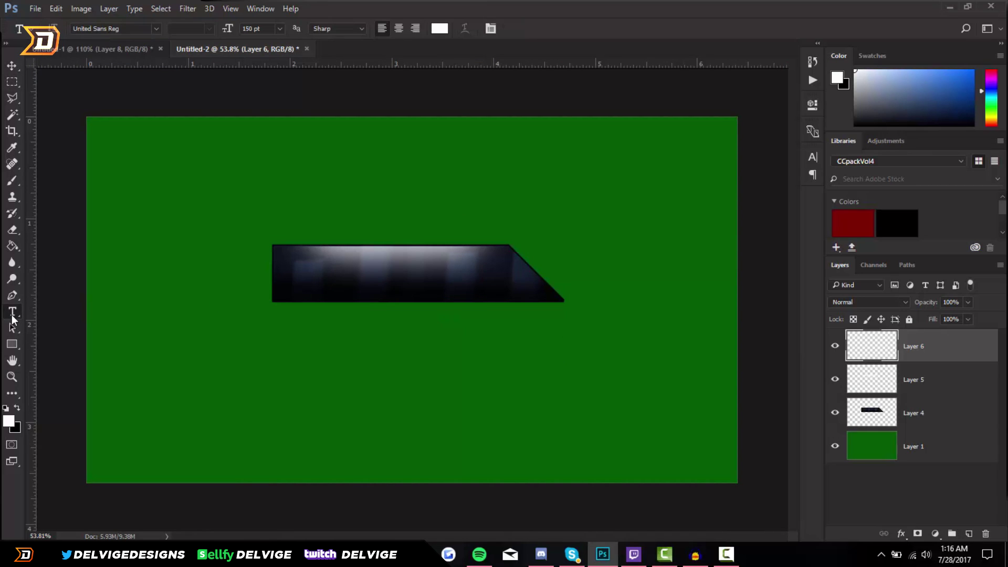
{"action": "left_click", "coordinate": [156, 29]}
{"action": "left_click", "coordinate": [142, 27]}
{"action": "left_click", "coordinate": [274, 183]}
{"action": "type", "text": "DELV"}
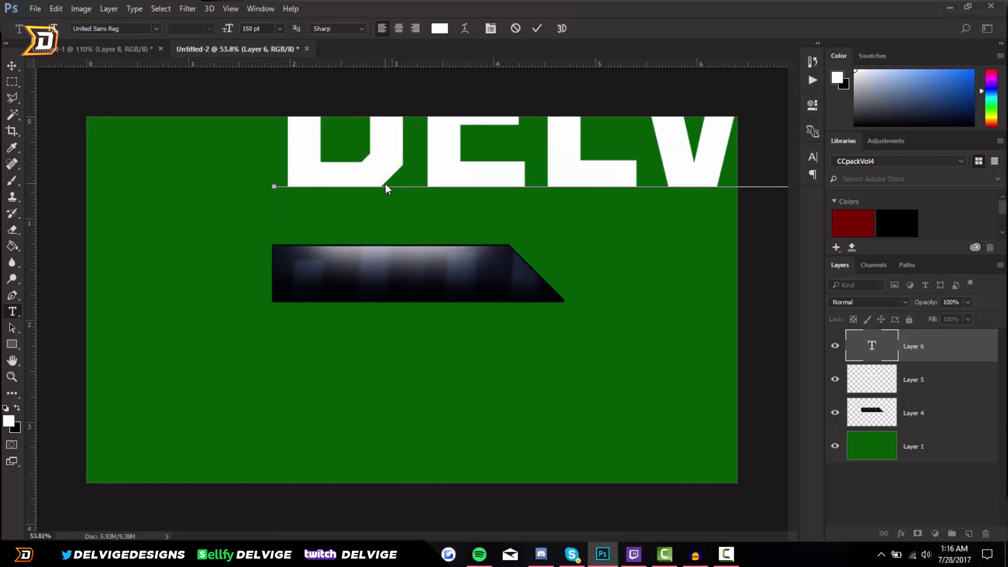
{"action": "left_click", "coordinate": [536, 29]}
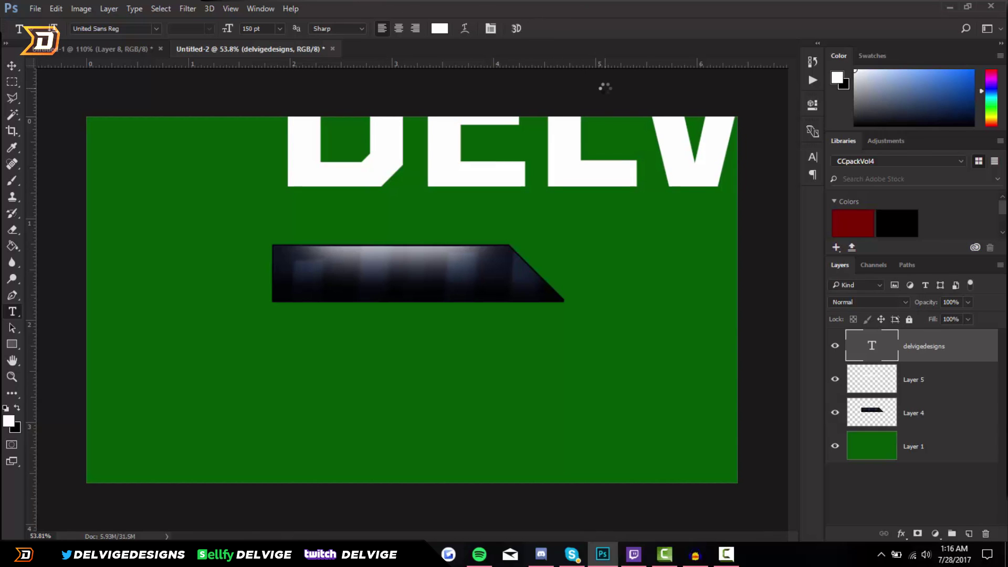
Step: Shrink the handle text to fit the banner, prefix it with @ and centre it
{"action": "key", "text": "ctrl+t"}
{"action": "key", "text": "ctrl+minus"}
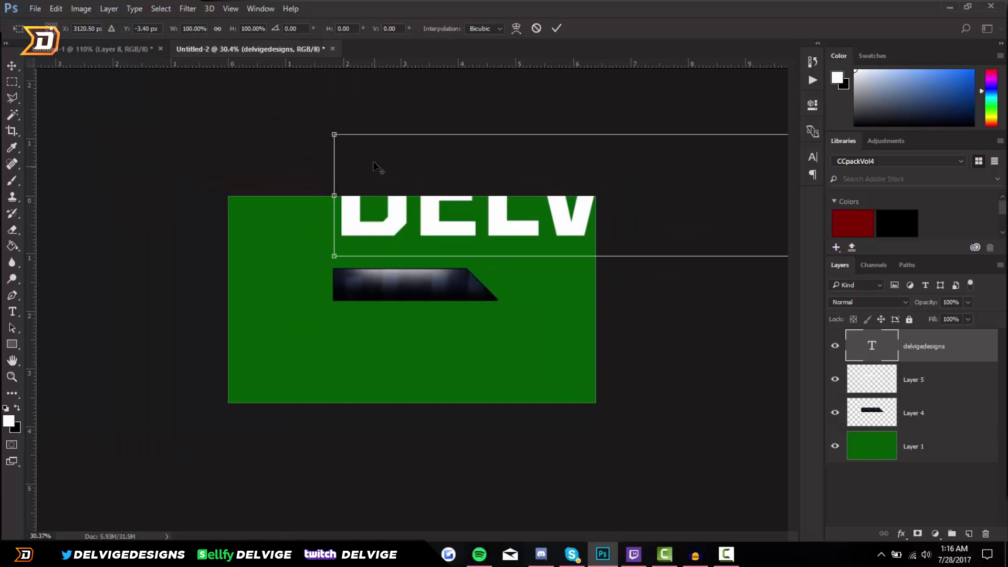
{"action": "key", "text": "ctrl+plus"}
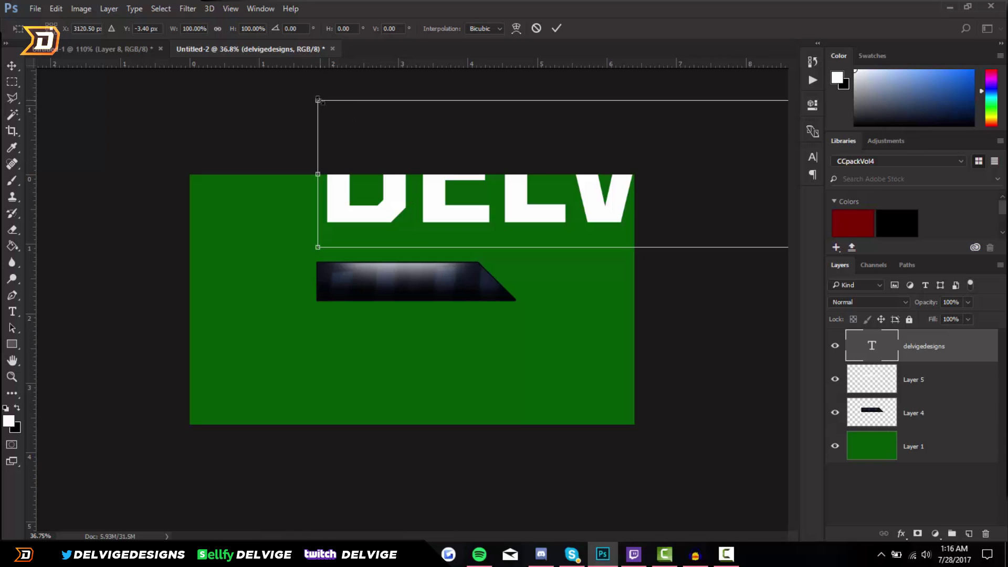
{"action": "left_click_drag", "start_coordinate": [318, 100], "coordinate": [590, 162]}
{"action": "key", "text": "Return"}
{"action": "key", "text": "ctrl+plus"}
{"action": "key", "text": "ctrl+plus"}
{"action": "key", "text": "ctrl+plus"}
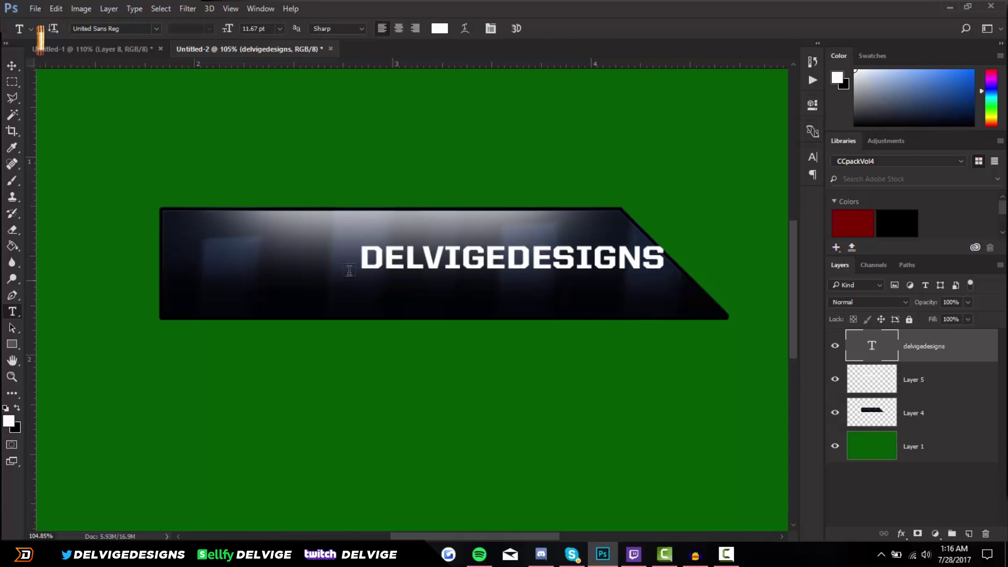
{"action": "left_click", "coordinate": [361, 260]}
{"action": "type", "text": "@"}
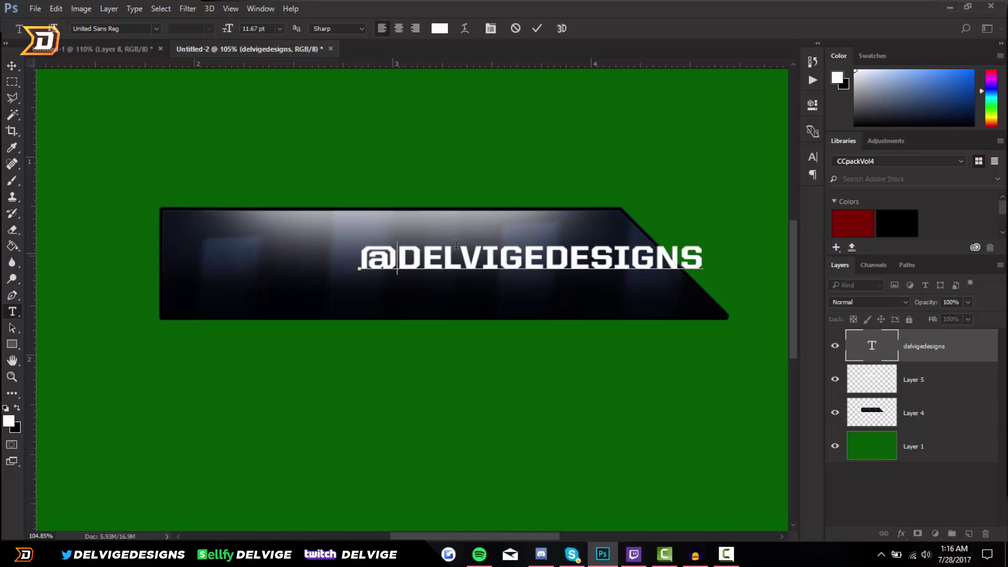
{"action": "left_click", "coordinate": [12, 66]}
{"action": "left_click_drag", "start_coordinate": [504, 267], "coordinate": [433, 272]}
Step: Set the handle text to Nexa Bold and duplicate its text layer
{"action": "left_click", "coordinate": [16, 310]}
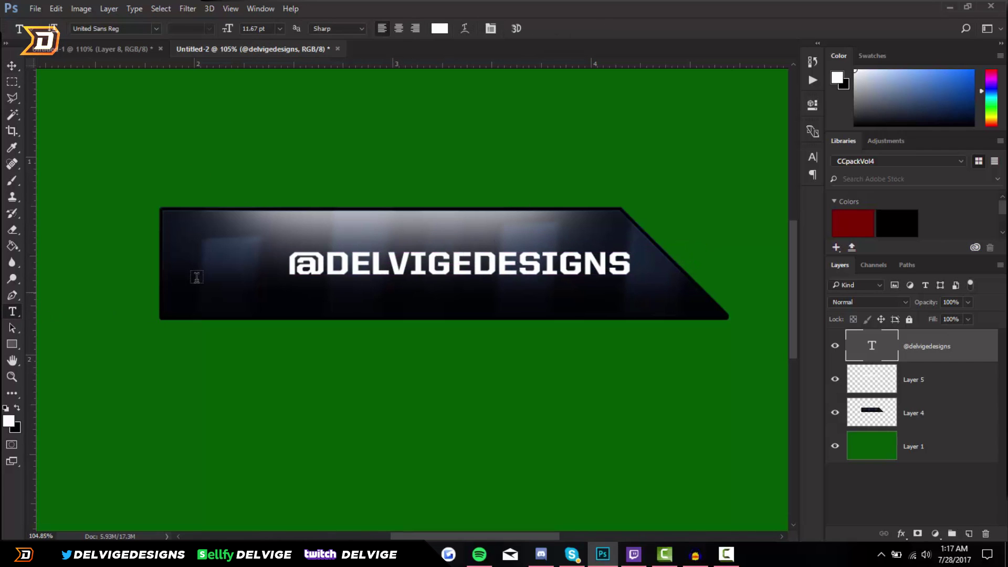
{"action": "double_click", "coordinate": [297, 263]}
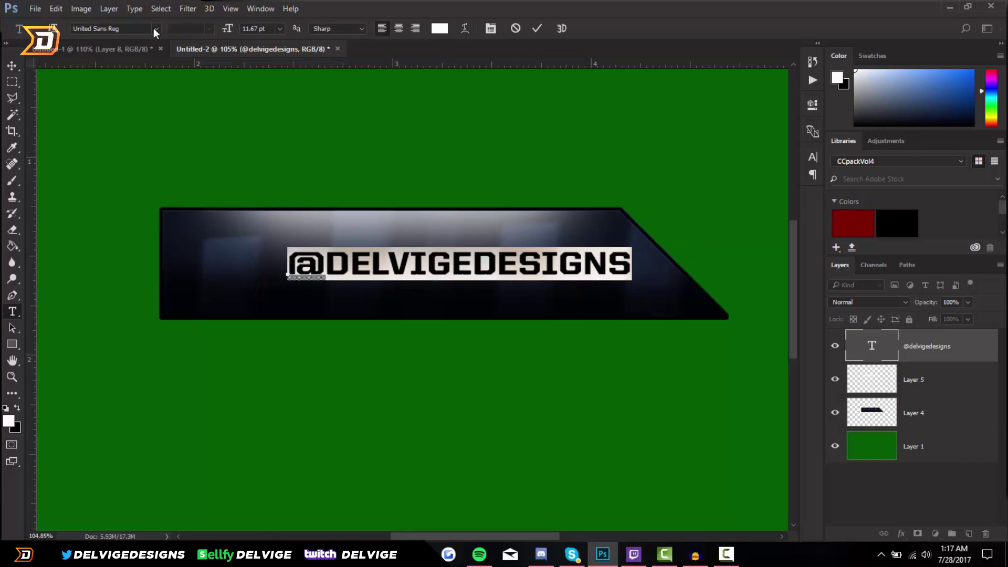
{"action": "left_click", "coordinate": [156, 28]}
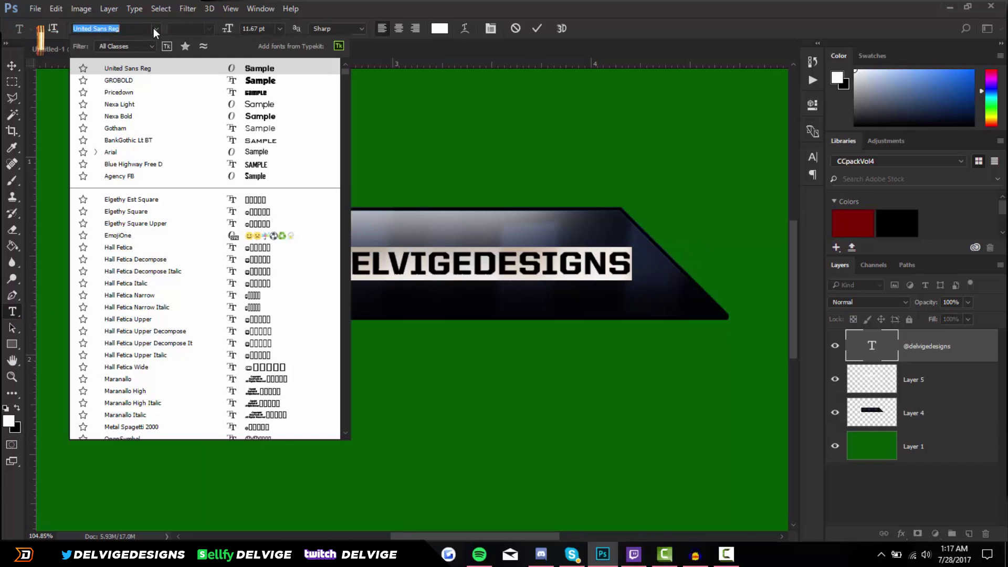
{"action": "left_click", "coordinate": [141, 113]}
{"action": "left_click", "coordinate": [537, 29]}
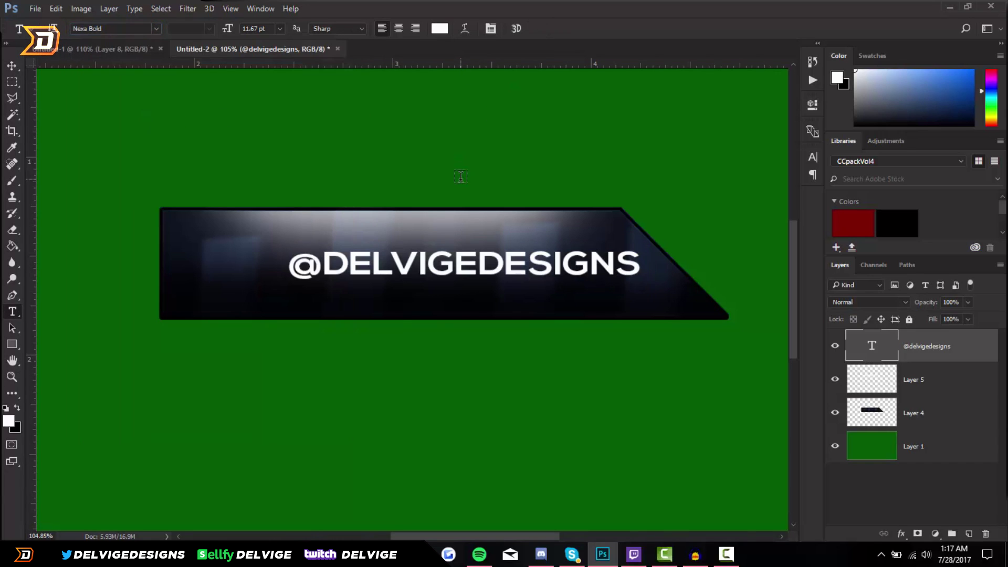
{"action": "key", "text": "ctrl+j"}
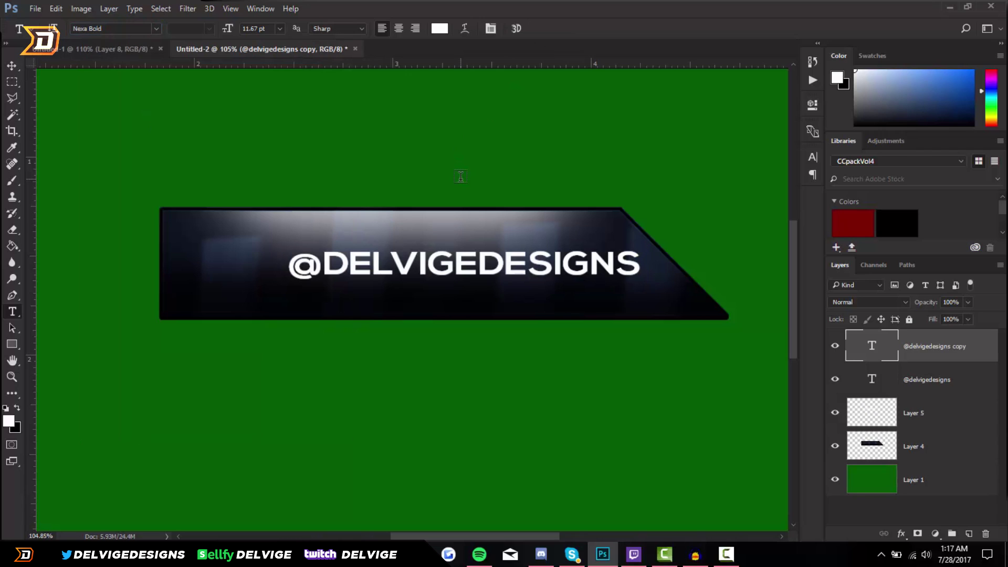
Step: Move the handle text copy up above the original and select that top line for editing
{"action": "left_click", "coordinate": [12, 66]}
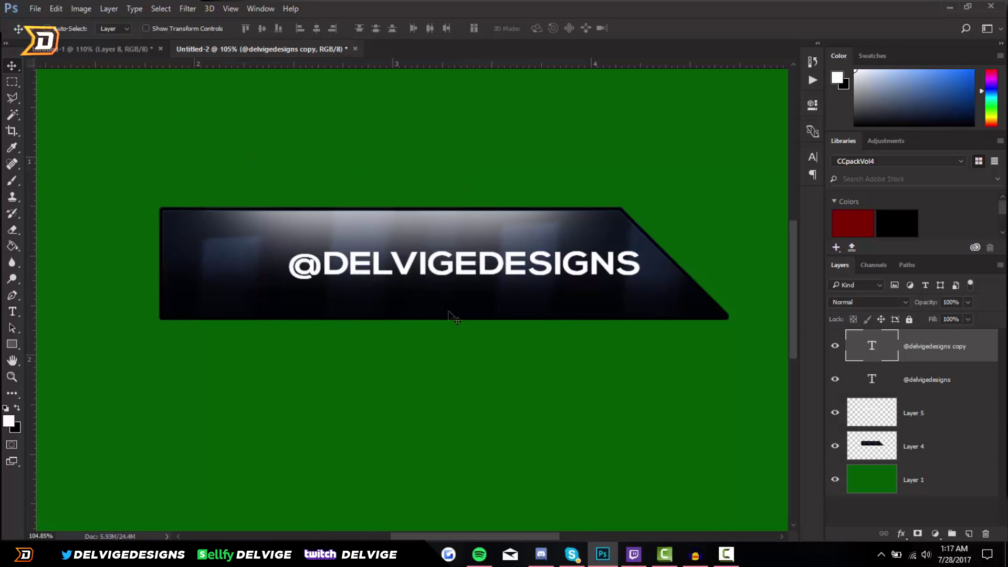
{"action": "left_click_drag", "start_coordinate": [492, 261], "coordinate": [493, 228]}
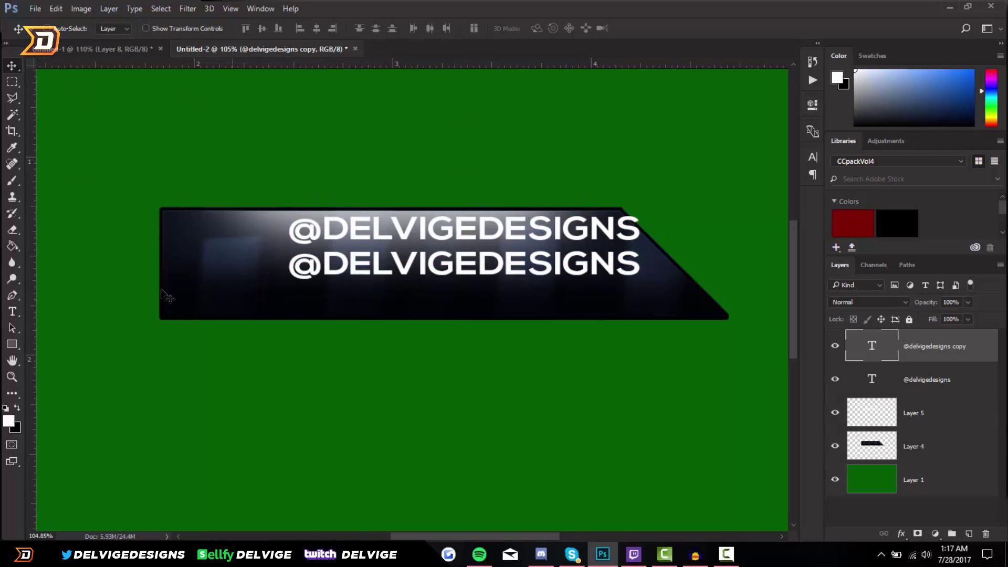
{"action": "left_click", "coordinate": [13, 314]}
{"action": "left_click", "coordinate": [286, 229]}
{"action": "key", "text": "Escape"}
{"action": "triple_click", "coordinate": [323, 229]}
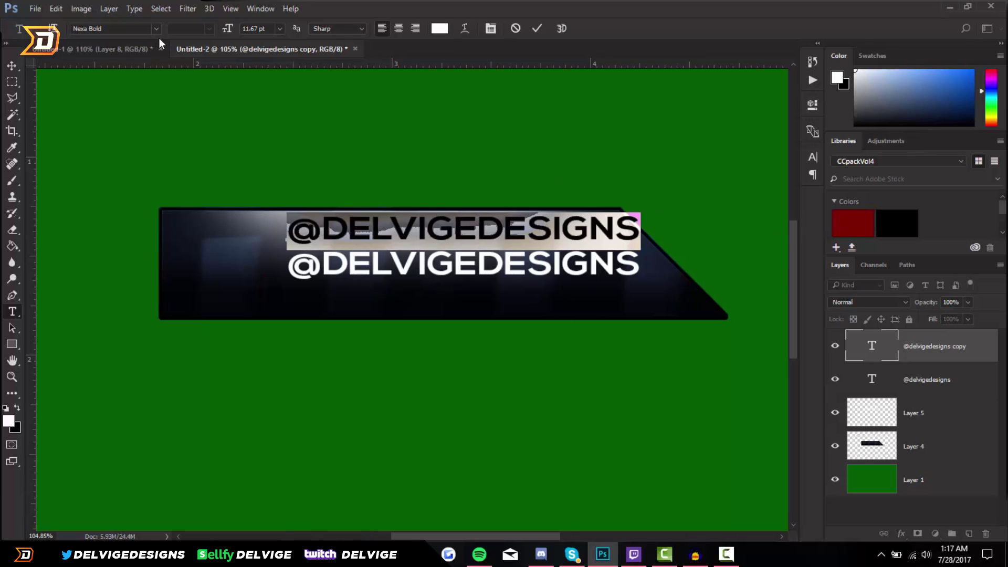
{"action": "left_click", "coordinate": [156, 28]}
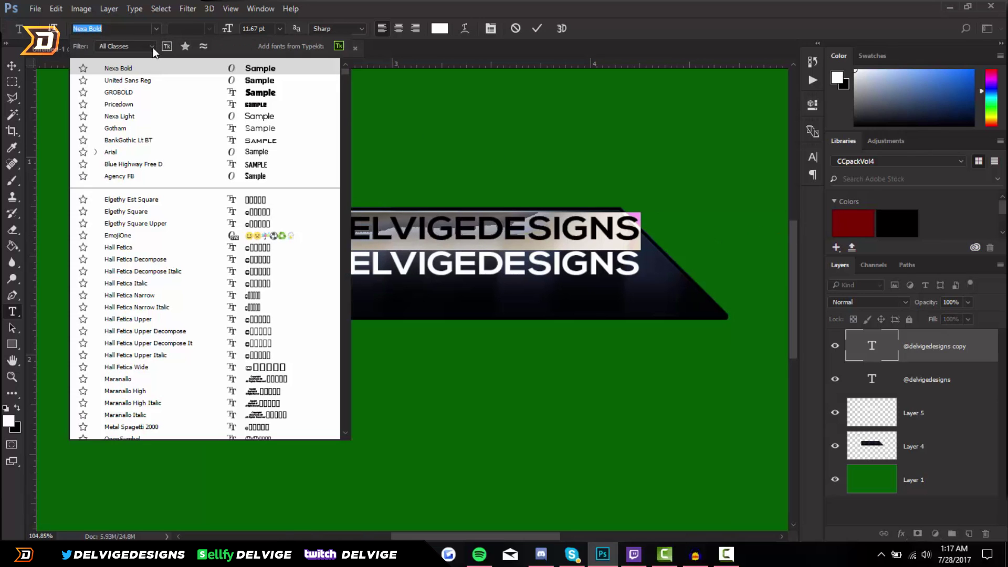
Step: Change the top line to Nexa Light and retype it as 'FOLLOW MY TWITTER'
{"action": "left_click", "coordinate": [148, 116]}
{"action": "left_click", "coordinate": [534, 30]}
{"action": "left_click_drag", "start_coordinate": [629, 230], "coordinate": [162, 227]}
{"action": "key", "text": "BackSpace"}
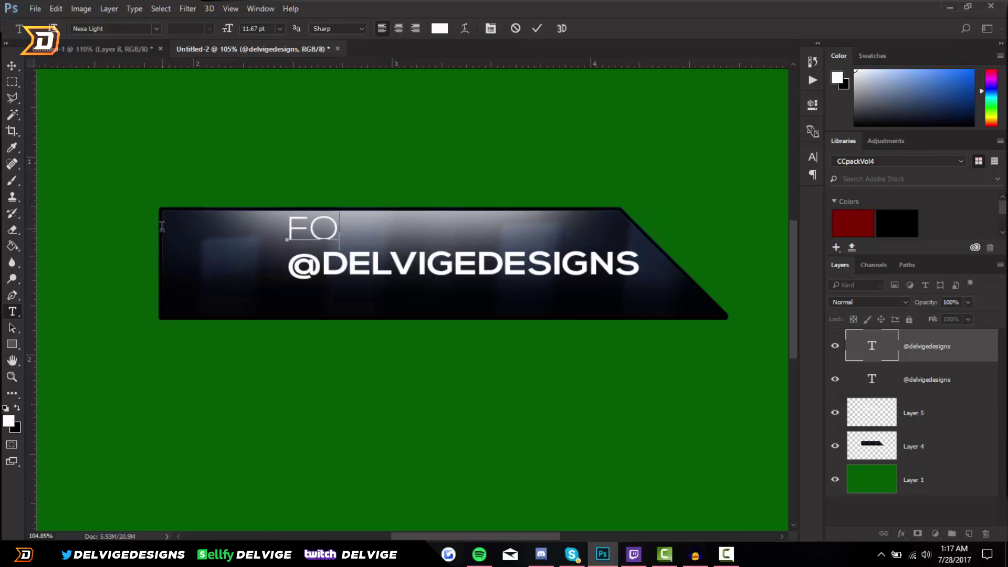
{"action": "type", "text": "FOLLOW MY TWI"}
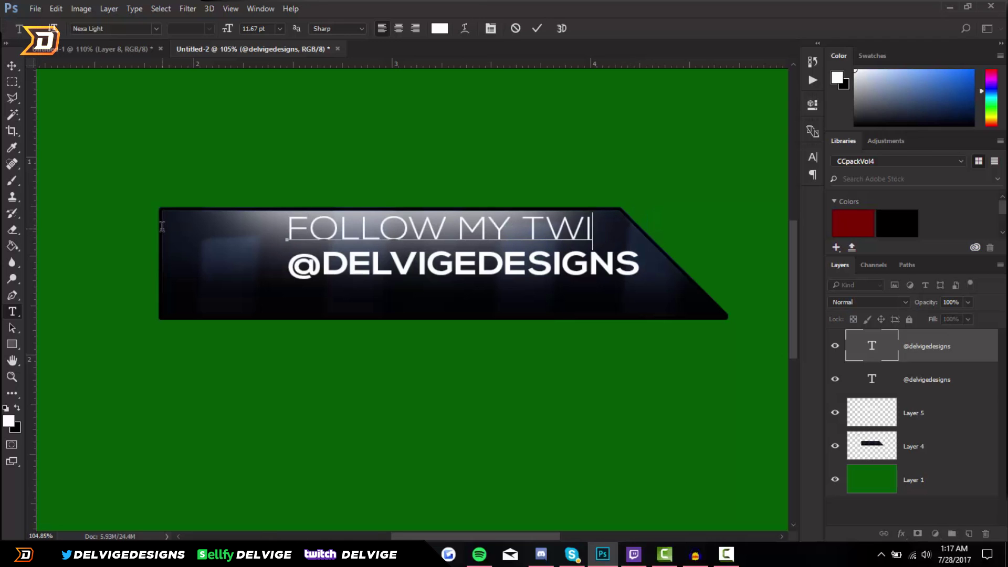
{"action": "type", "text": "TTER"}
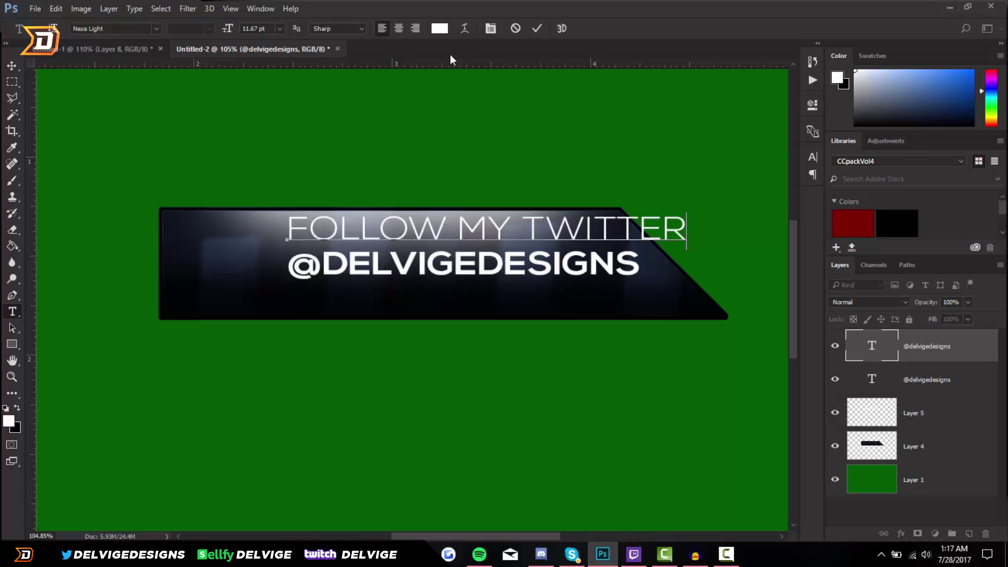
{"action": "left_click", "coordinate": [537, 28]}
Step: Resize the FOLLOW MY TWITTER line so it spans the handle line below
{"action": "key", "text": "ctrl+t"}
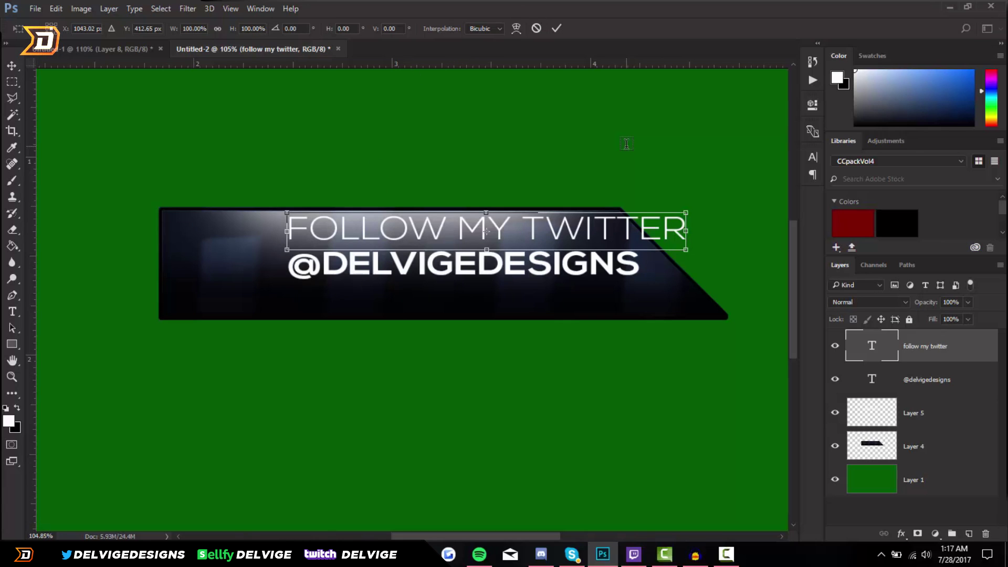
{"action": "left_click_drag", "start_coordinate": [688, 206], "coordinate": [583, 193]}
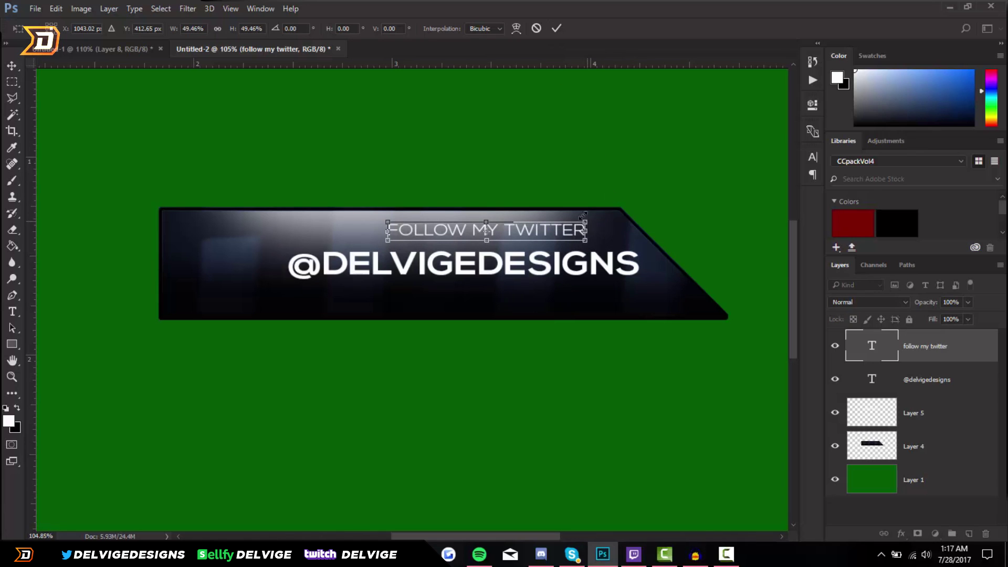
{"action": "left_click_drag", "start_coordinate": [584, 216], "coordinate": [606, 216]}
{"action": "left_click", "coordinate": [557, 29]}
{"action": "key", "text": "t"}
{"action": "key", "text": "v"}
{"action": "scroll", "coordinate": [509, 210], "scroll_direction": "up", "scroll_amount": 3}
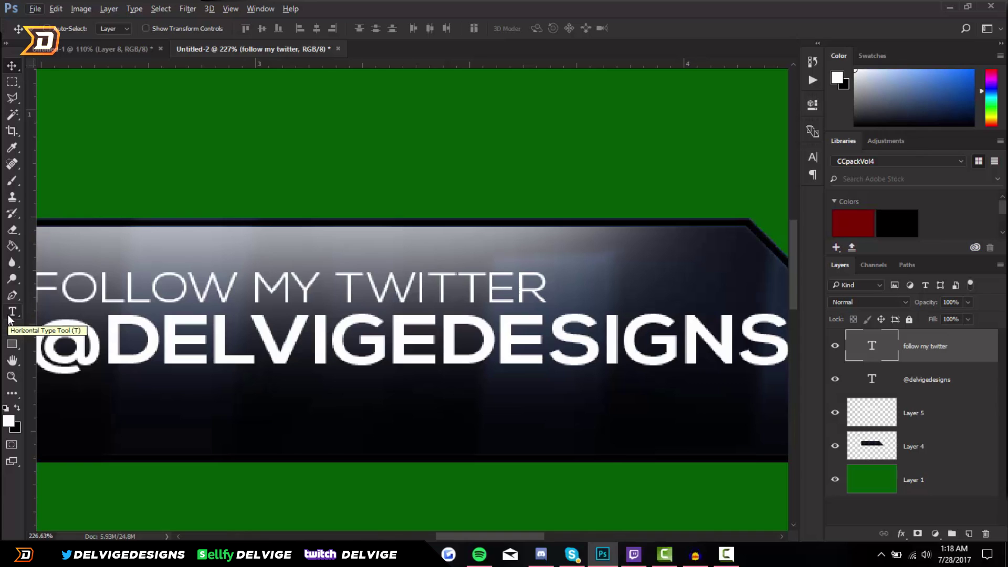
Step: Recolour the word TWITTER to bright blue #0072ff, keeping FOLLOW MY white
{"action": "left_click", "coordinate": [12, 312]}
{"action": "left_click_drag", "start_coordinate": [347, 283], "coordinate": [549, 287]}
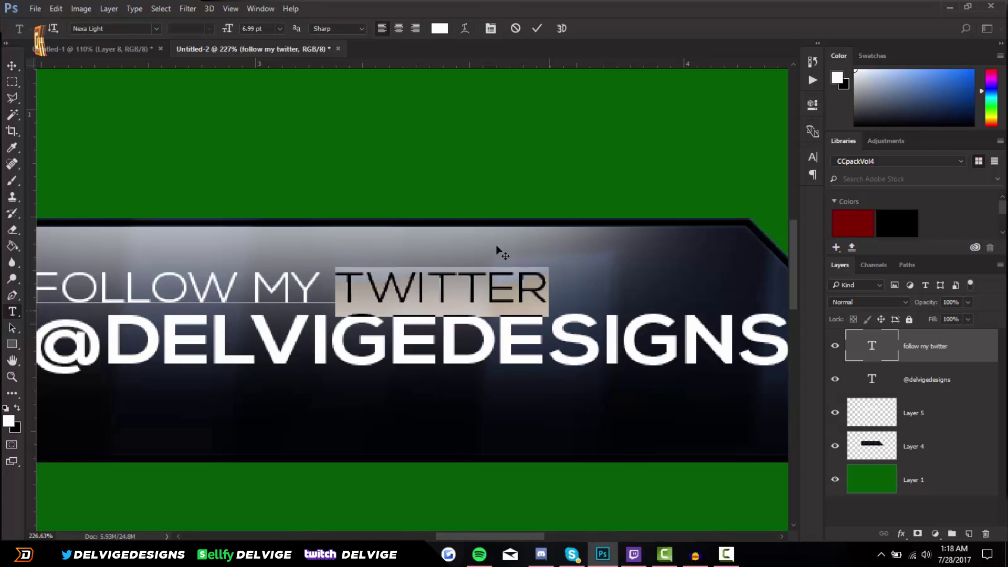
{"action": "left_click", "coordinate": [440, 29]}
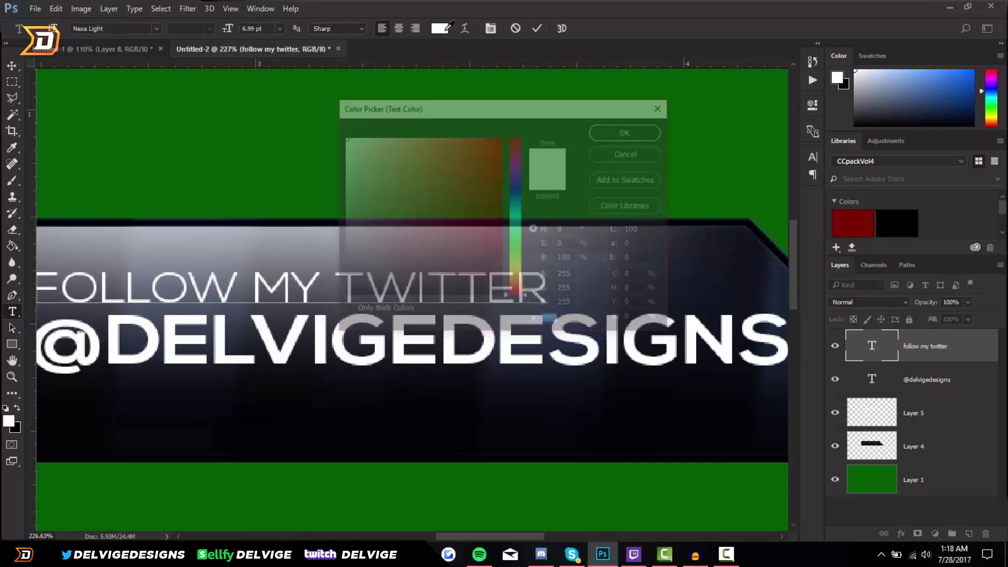
{"action": "mouse_move", "coordinate": [516, 191]}
{"action": "left_mouse_down"}
{"action": "mouse_move", "coordinate": [518, 203]}
{"action": "mouse_move", "coordinate": [507, 199]}
{"action": "left_mouse_up"}
{"action": "left_click", "coordinate": [500, 138]}
{"action": "left_click", "coordinate": [622, 123]}
{"action": "key", "text": "ctrl+0"}
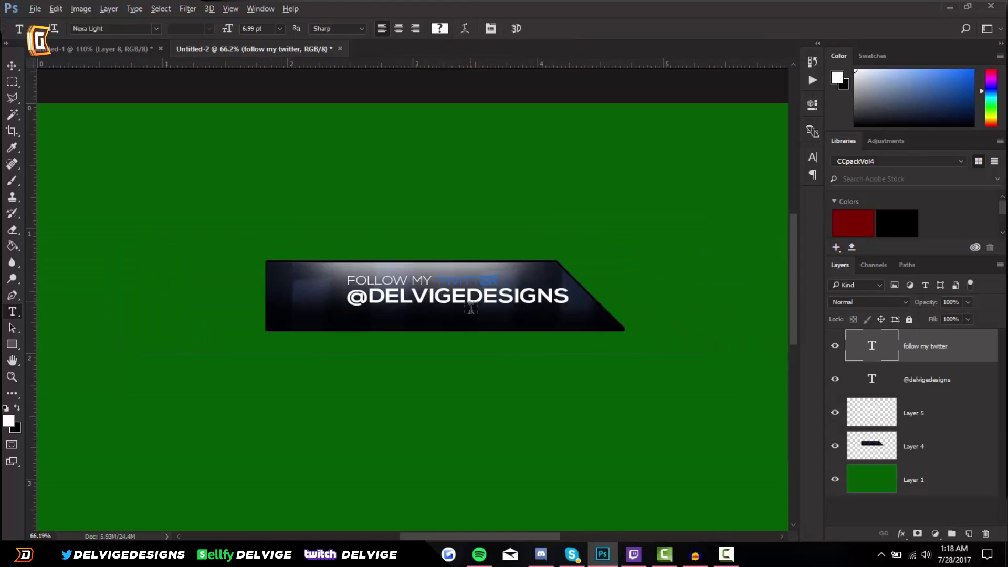
{"action": "key", "text": "ctrl+1"}
{"action": "key", "text": "ctrl+0"}
{"action": "scroll", "coordinate": [439, 287], "scroll_direction": "up", "scroll_amount": 3}
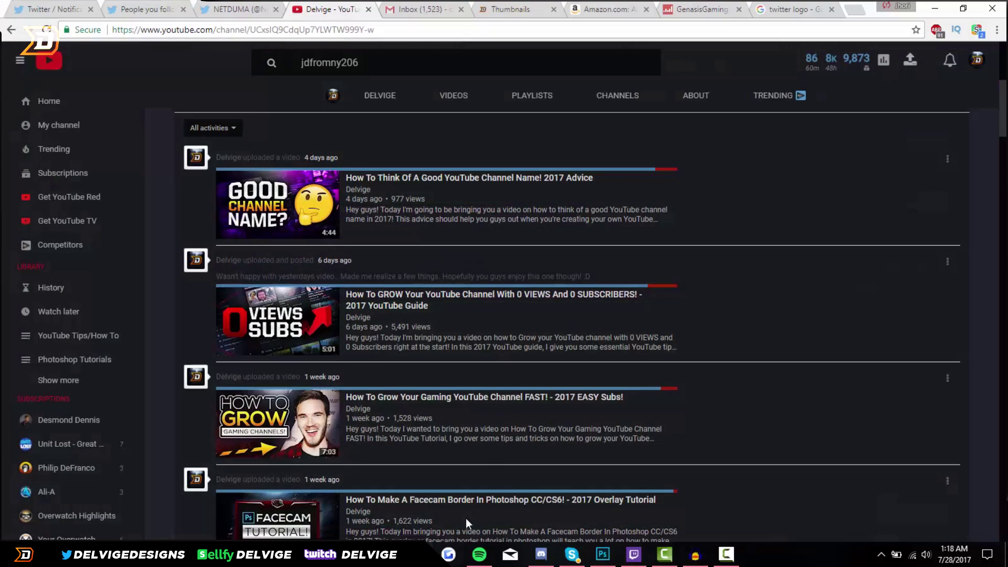
Step: Copy the blue bird image from the 'twitter logo' Google Images results, then return to Photoshop
{"action": "left_click", "coordinate": [793, 8]}
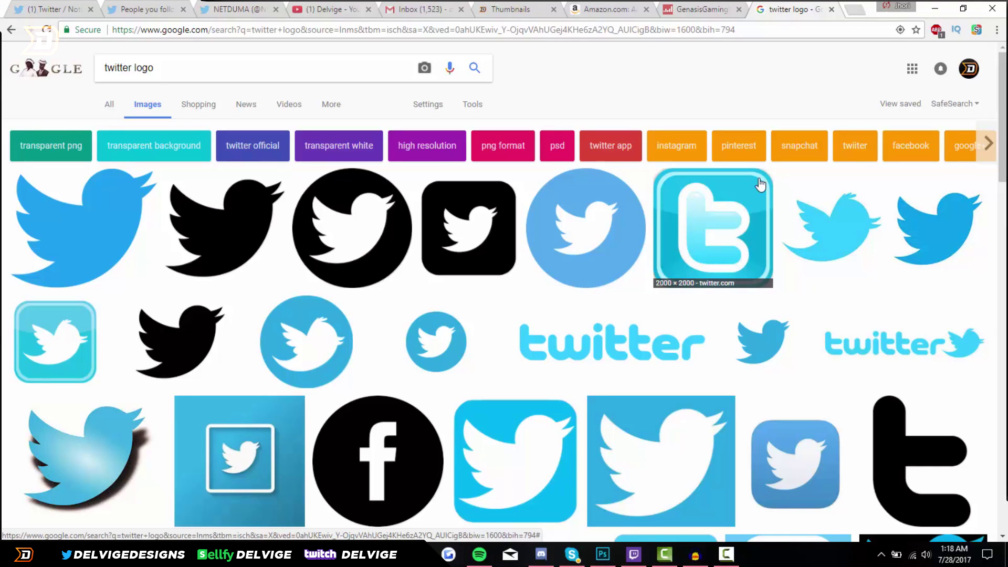
{"action": "left_click", "coordinate": [105, 213]}
{"action": "right_click", "coordinate": [412, 321]}
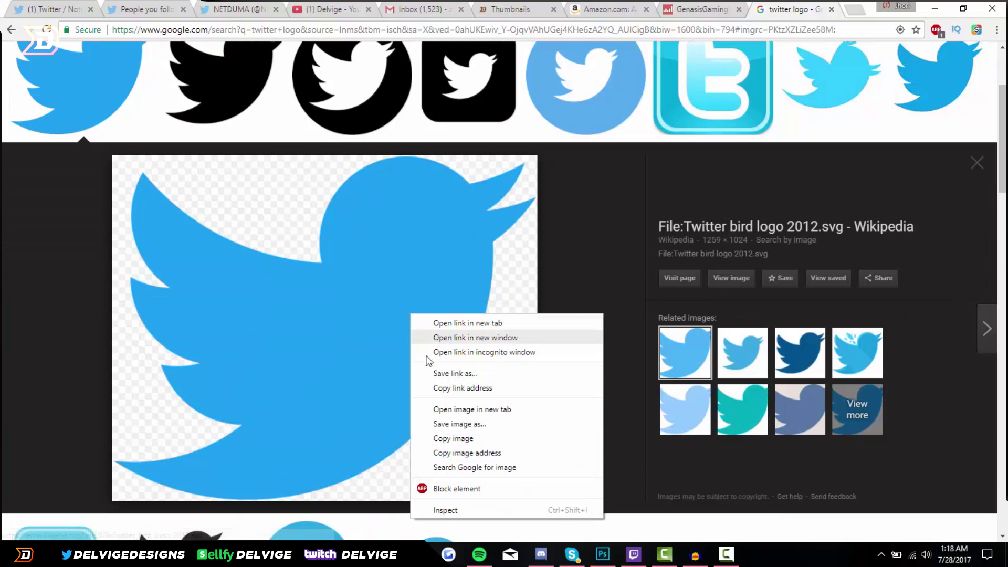
{"action": "left_click", "coordinate": [455, 437]}
{"action": "left_click", "coordinate": [604, 561]}
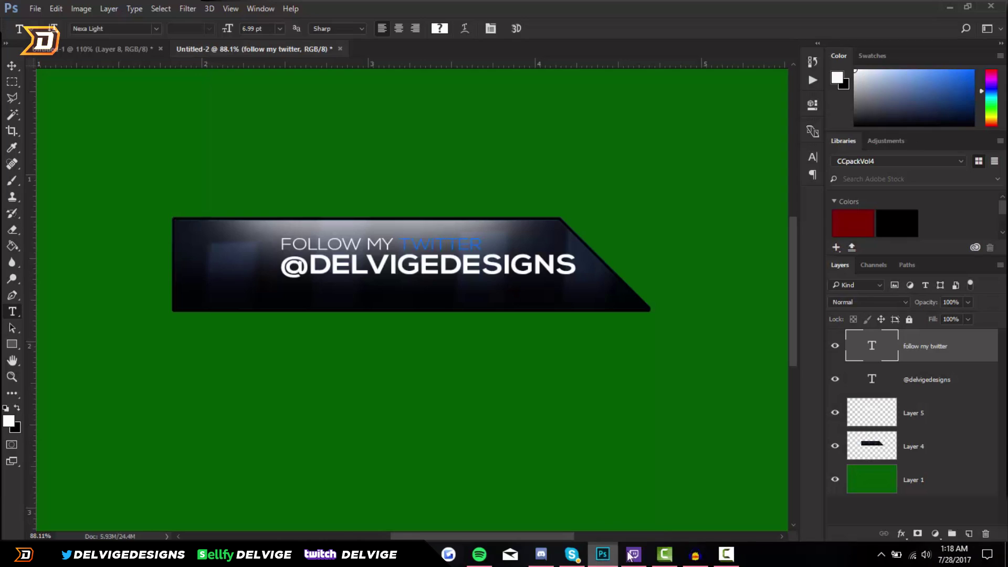
Step: Paste the Twitter bird as a new layer and delete its black background with the Magic Wand
{"action": "key", "text": "ctrl+v"}
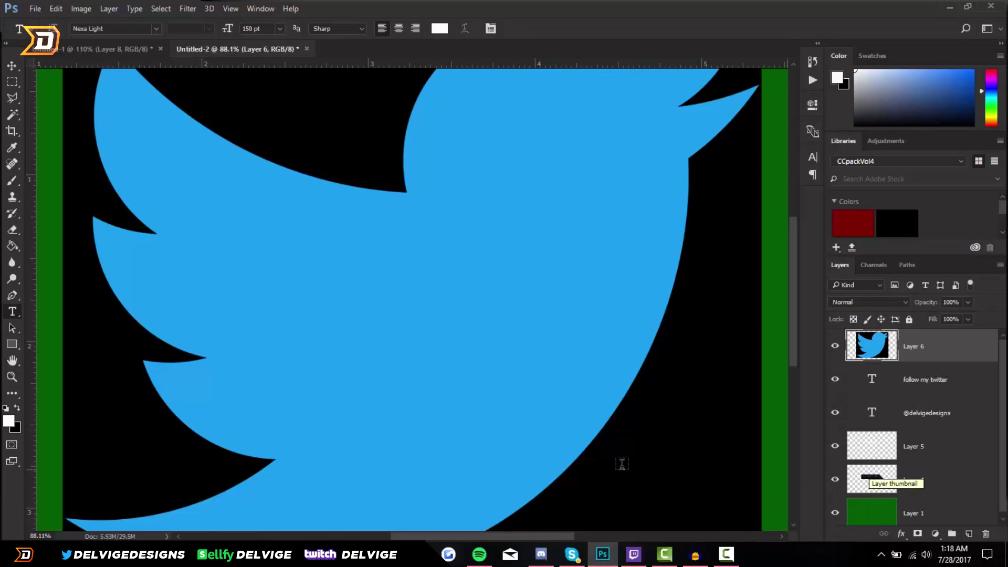
{"action": "key", "text": "ctrl+0"}
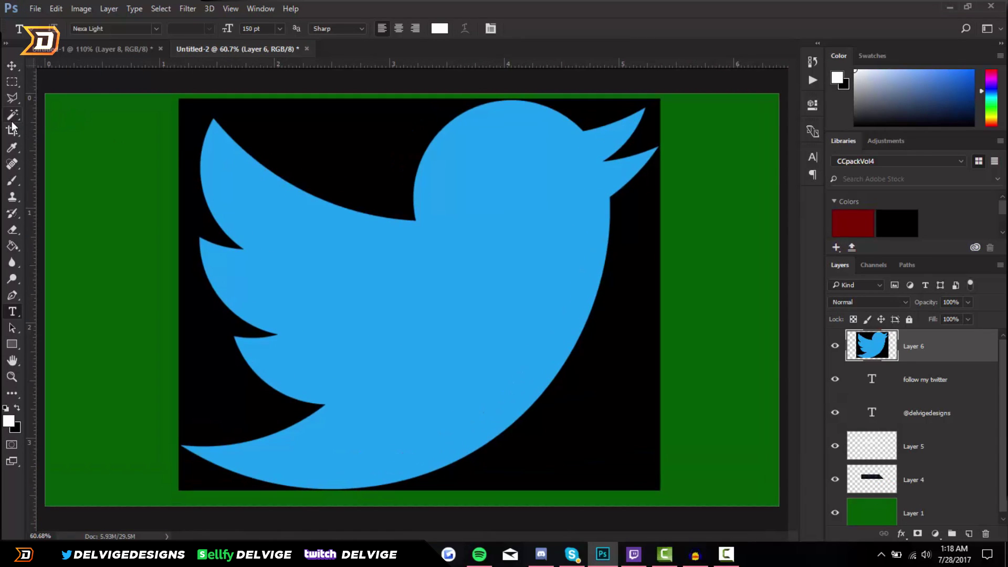
{"action": "left_click", "coordinate": [12, 121]}
{"action": "left_click", "coordinate": [315, 153]}
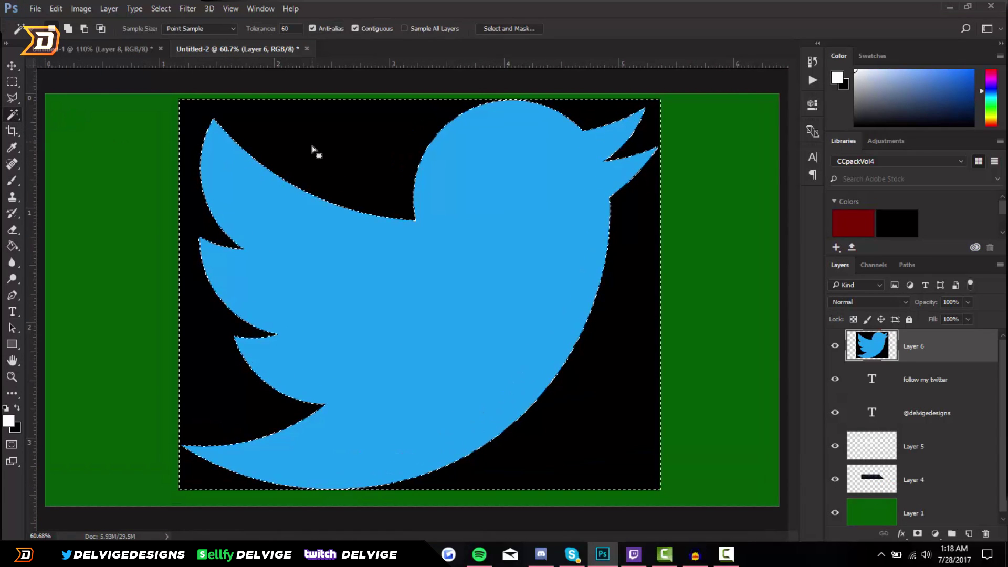
{"action": "key", "text": "Delete"}
{"action": "key", "text": "ctrl+d"}
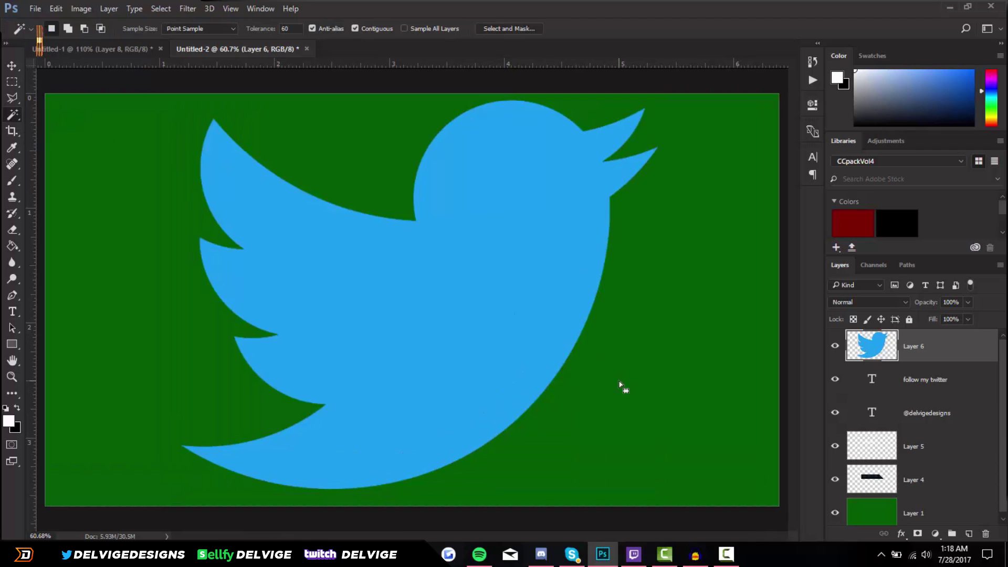
Step: Scale the bird down and move it to the left end of the banner
{"action": "key", "text": "ctrl+t"}
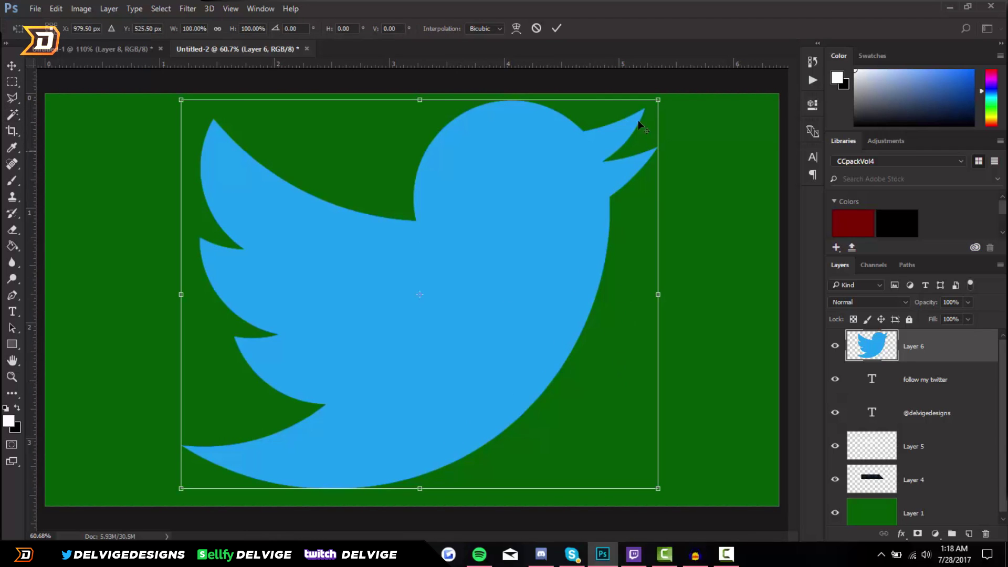
{"action": "left_click_drag", "start_coordinate": [658, 99], "coordinate": [442, 272]}
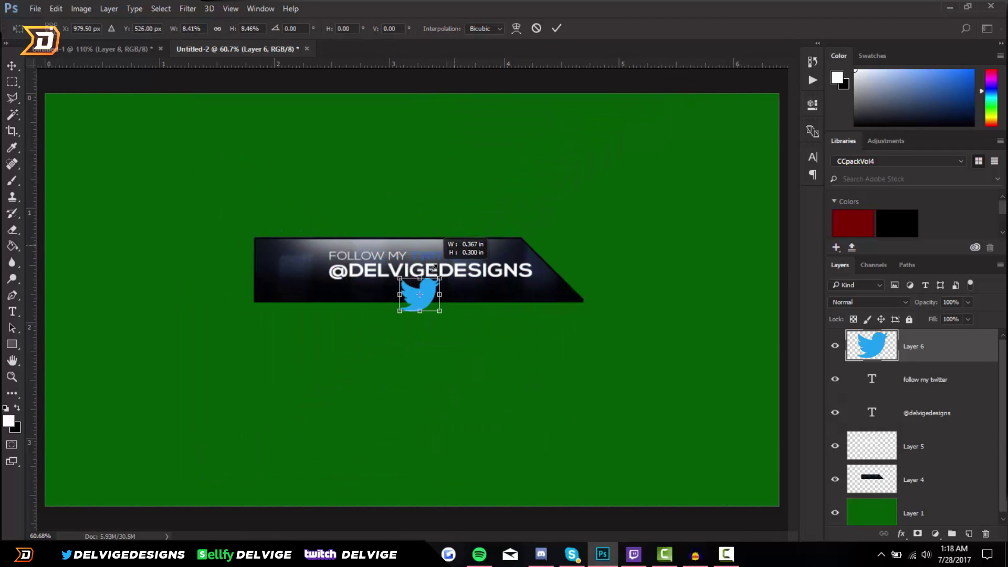
{"action": "scroll", "coordinate": [574, 291], "scroll_direction": "up", "scroll_amount": 5}
{"action": "left_click_drag", "start_coordinate": [573, 292], "coordinate": [360, 207]}
{"action": "key", "text": "Return"}
{"action": "key", "text": "w"}
{"action": "scroll", "coordinate": [295, 290], "scroll_direction": "down", "scroll_amount": 5}
{"action": "scroll", "coordinate": [462, 260], "scroll_direction": "up", "scroll_amount": 3}
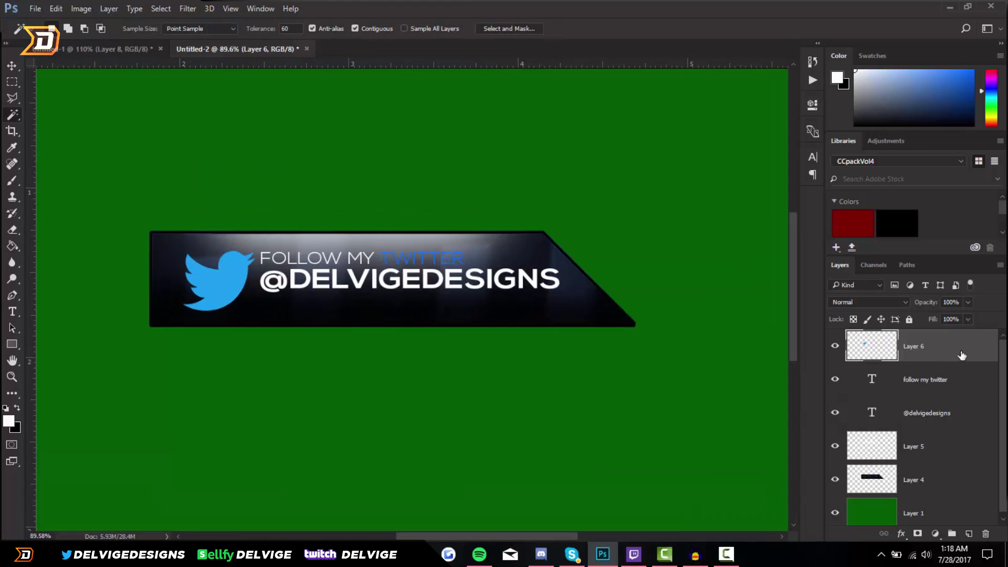
Step: Give the bird layer (Layer 6) a blue Gradient Overlay
{"action": "double_click", "coordinate": [940, 346]}
{"action": "left_click", "coordinate": [564, 397]}
{"action": "left_click", "coordinate": [765, 268]}
{"action": "left_click", "coordinate": [701, 178]}
{"action": "left_click", "coordinate": [932, 131]}
{"action": "left_click", "coordinate": [952, 270]}
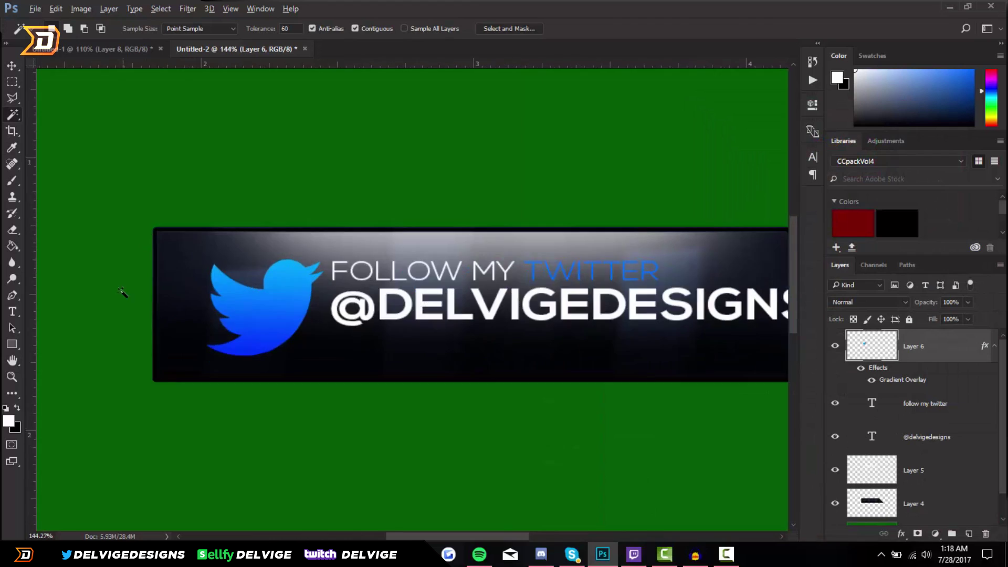
{"action": "scroll", "coordinate": [574, 279], "scroll_direction": "up", "scroll_amount": 8}
Step: Add an Inner Glow and a size-0 Drop Shadow to the bird and apply the effects
{"action": "left_click", "coordinate": [545, 385]}
{"action": "left_click", "coordinate": [549, 482]}
{"action": "left_click_drag", "start_coordinate": [741, 369], "coordinate": [731, 370]}
{"action": "left_click", "coordinate": [956, 270]}
{"action": "key", "text": "ctrl+0"}
{"action": "scroll", "coordinate": [302, 265], "scroll_direction": "up", "scroll_amount": 5}
{"action": "key", "text": "ctrl+t"}
{"action": "key", "text": "Return"}
{"action": "key", "text": "ctrl+0"}
{"action": "scroll", "coordinate": [472, 289], "scroll_direction": "up", "scroll_amount": 5}
{"action": "left_click", "coordinate": [927, 460]}
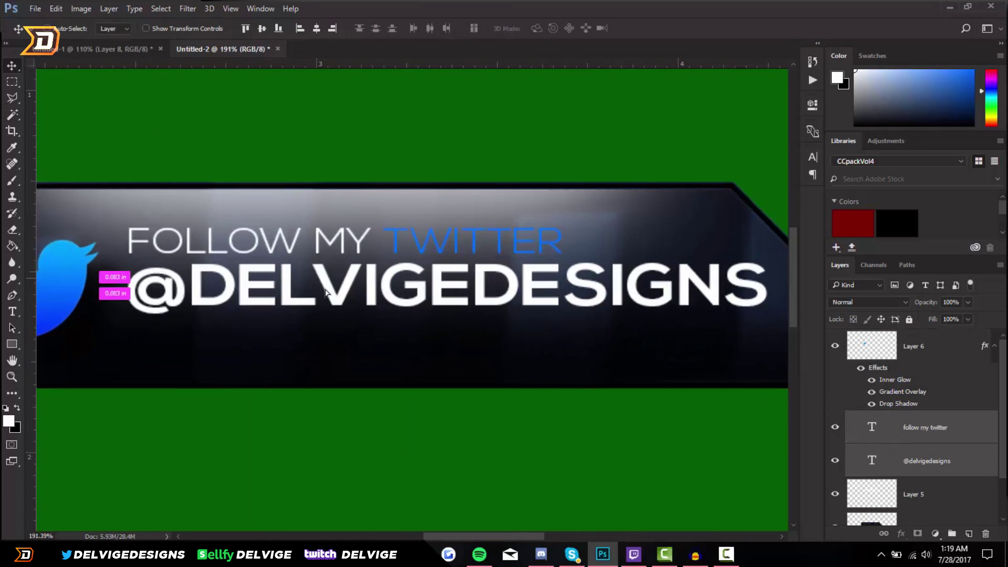
{"action": "scroll", "coordinate": [704, 382], "scroll_direction": "up", "scroll_amount": 1}
{"action": "key", "text": "Delete"}
{"action": "key", "text": "t"}
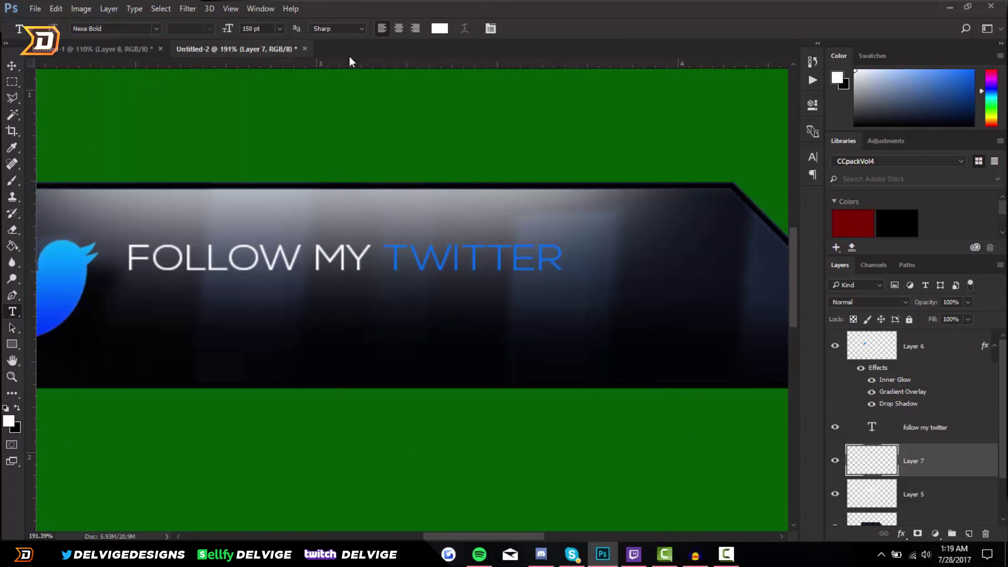
{"action": "left_click", "coordinate": [259, 311]}
{"action": "type", "text": "@"}
{"action": "scroll", "coordinate": [338, 326], "scroll_direction": "down", "scroll_amount": 10}
{"action": "left_click", "coordinate": [280, 28]}
{"action": "left_click", "coordinate": [257, 176]}
{"action": "type", "text": "DELVIGE"}
{"action": "left_click", "coordinate": [531, 29]}
Step: Move the handle text onto the banner, aligned beneath FOLLOW MY TWITTER
{"action": "key", "text": "v"}
{"action": "scroll", "coordinate": [315, 281], "scroll_direction": "up", "scroll_amount": 5}
{"action": "left_click_drag", "start_coordinate": [315, 282], "coordinate": [590, 189]}
{"action": "scroll", "coordinate": [365, 262], "scroll_direction": "up", "scroll_amount": 3}
{"action": "scroll", "coordinate": [366, 263], "scroll_direction": "down", "scroll_amount": 5}
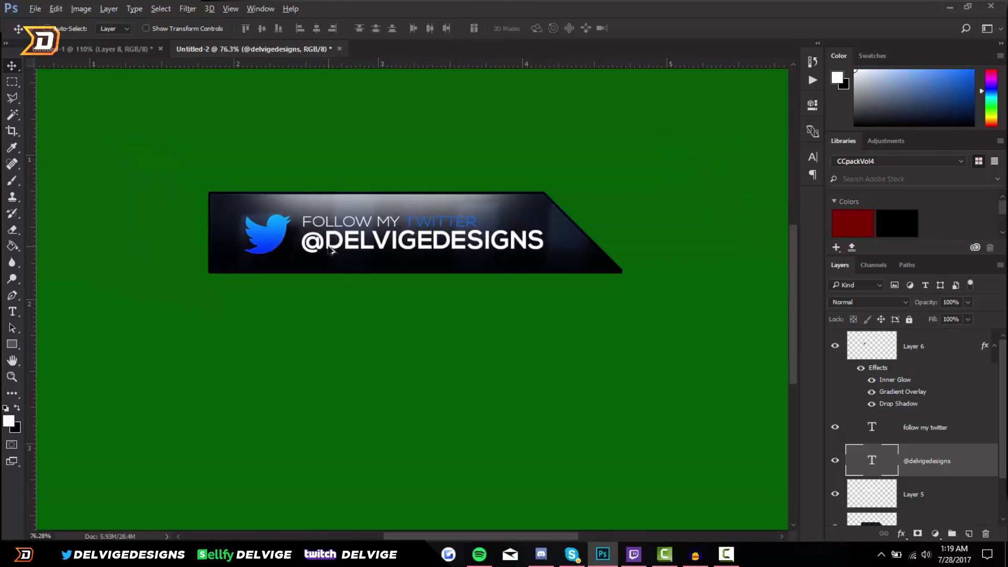
{"action": "scroll", "coordinate": [368, 294], "scroll_direction": "up", "scroll_amount": 8}
{"action": "left_click_drag", "start_coordinate": [367, 294], "coordinate": [384, 305]}
{"action": "scroll", "coordinate": [377, 336], "scroll_direction": "down", "scroll_amount": 4}
{"action": "scroll", "coordinate": [376, 336], "scroll_direction": "down", "scroll_amount": 4}
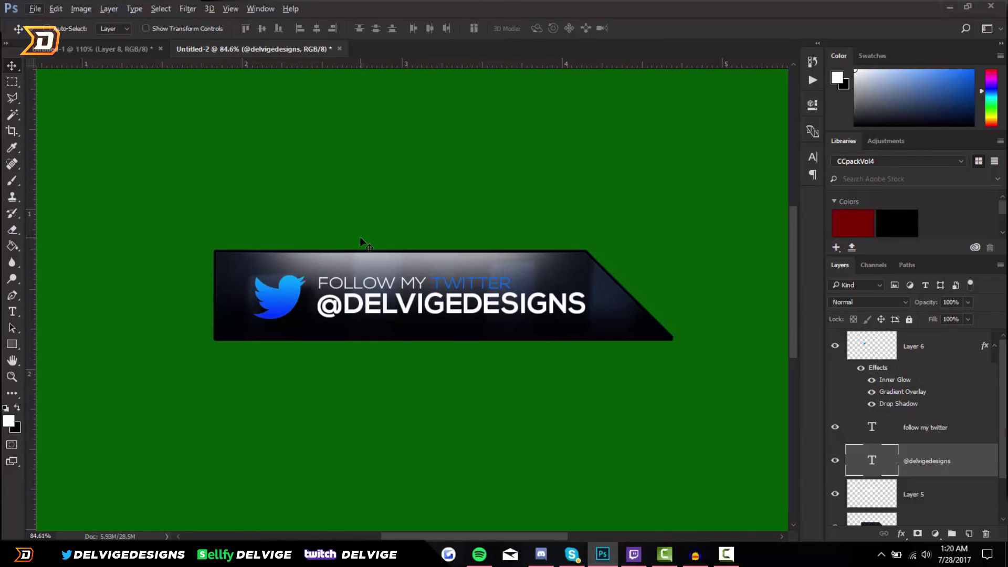
{"action": "right_click", "coordinate": [937, 340]}
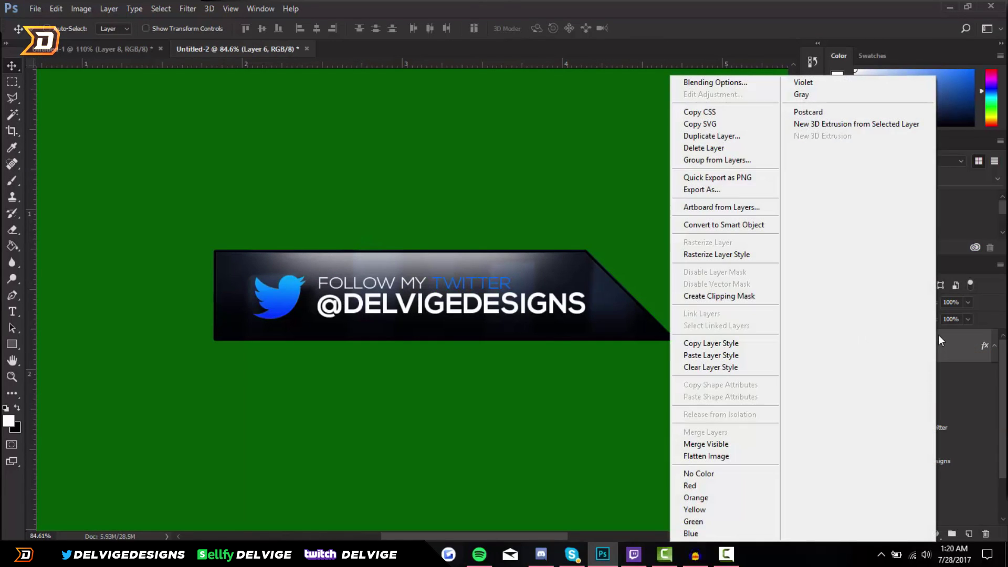
{"action": "left_click", "coordinate": [761, 345]}
{"action": "scroll", "coordinate": [945, 423], "scroll_direction": "down", "scroll_amount": 1}
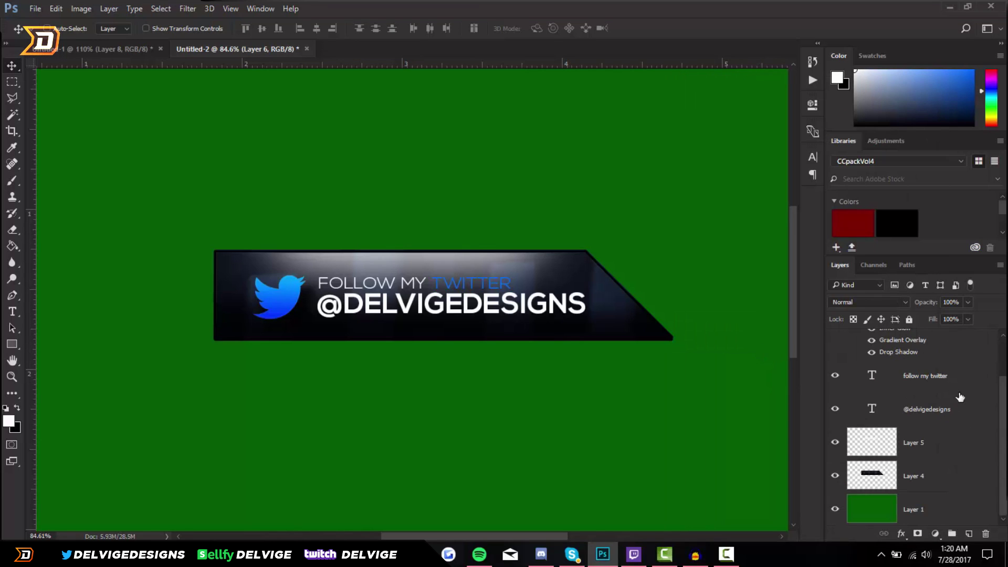
{"action": "right_click", "coordinate": [956, 409]}
{"action": "left_click", "coordinate": [720, 516]}
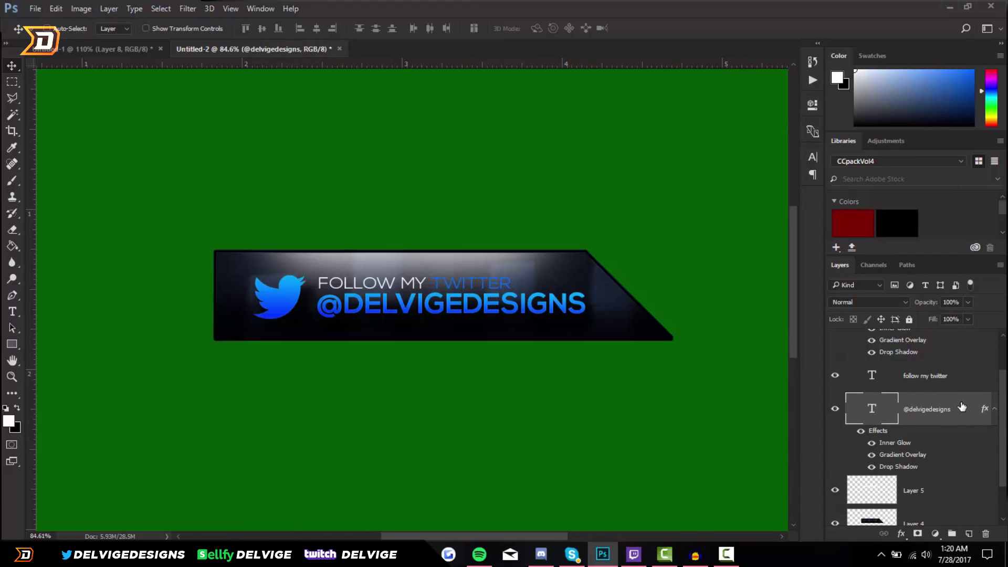
Step: Change the handle's gradient overlay to the silver preset at 30% opacity, then select both text layers
{"action": "double_click", "coordinate": [962, 407]}
{"action": "left_click", "coordinate": [551, 432]}
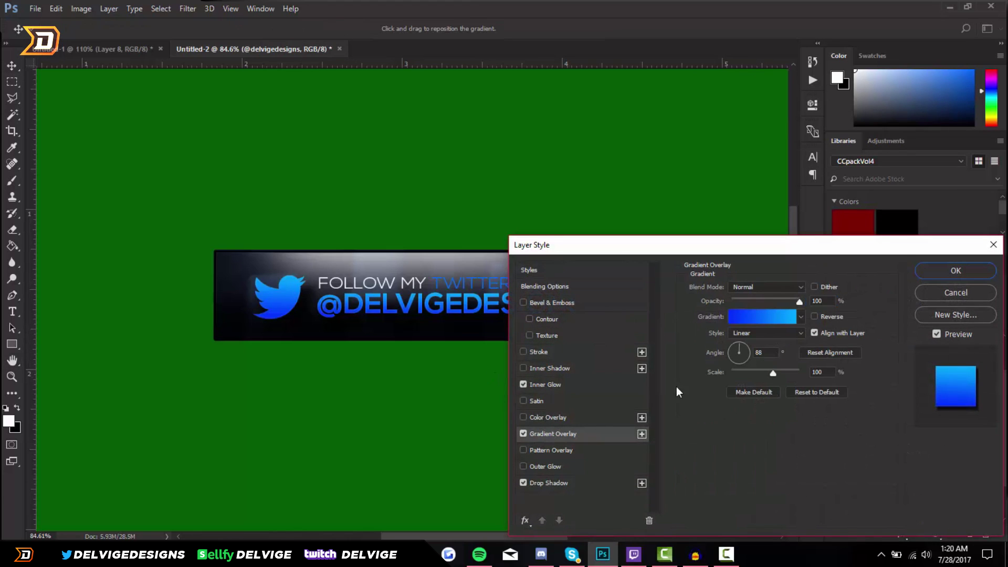
{"action": "left_click", "coordinate": [752, 316]}
{"action": "left_click", "coordinate": [739, 192]}
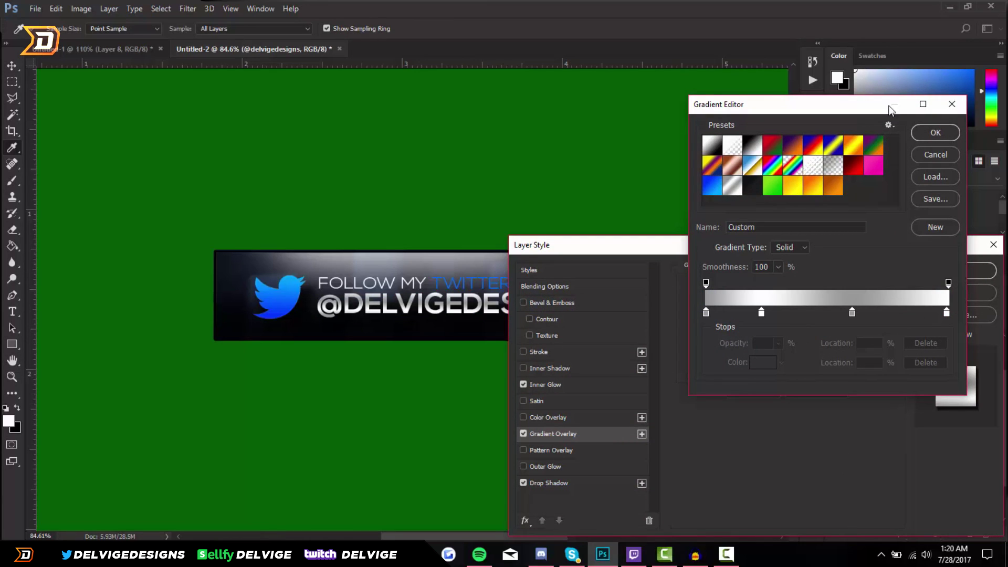
{"action": "left_click", "coordinate": [926, 135]}
{"action": "left_click", "coordinate": [750, 298]}
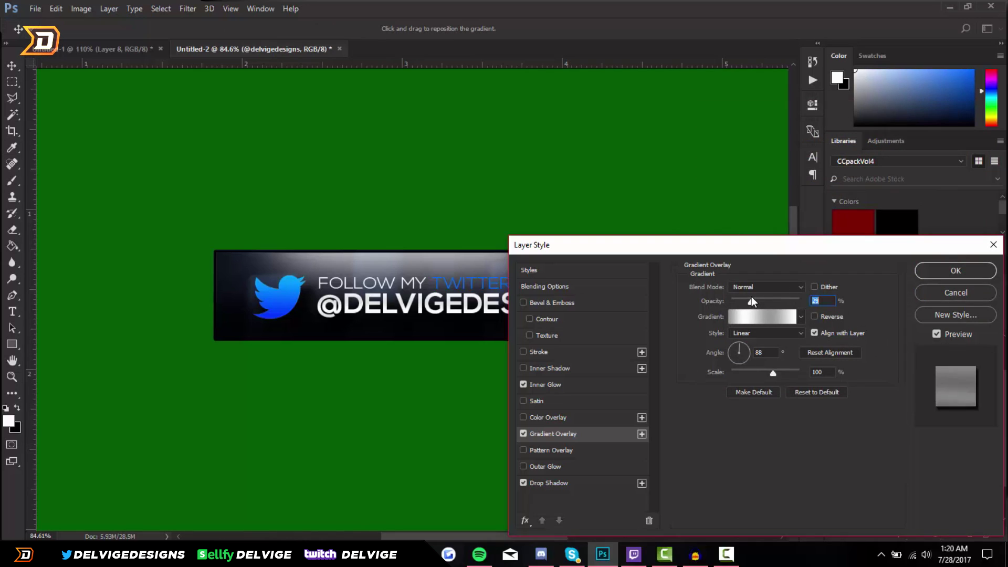
{"action": "left_click", "coordinate": [963, 270]}
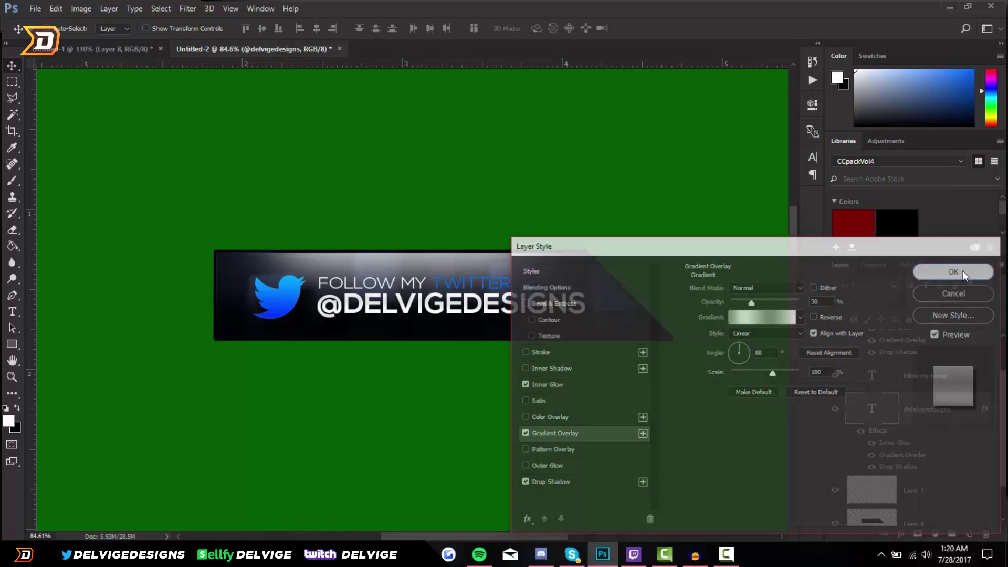
{"action": "left_click", "coordinate": [965, 378]}
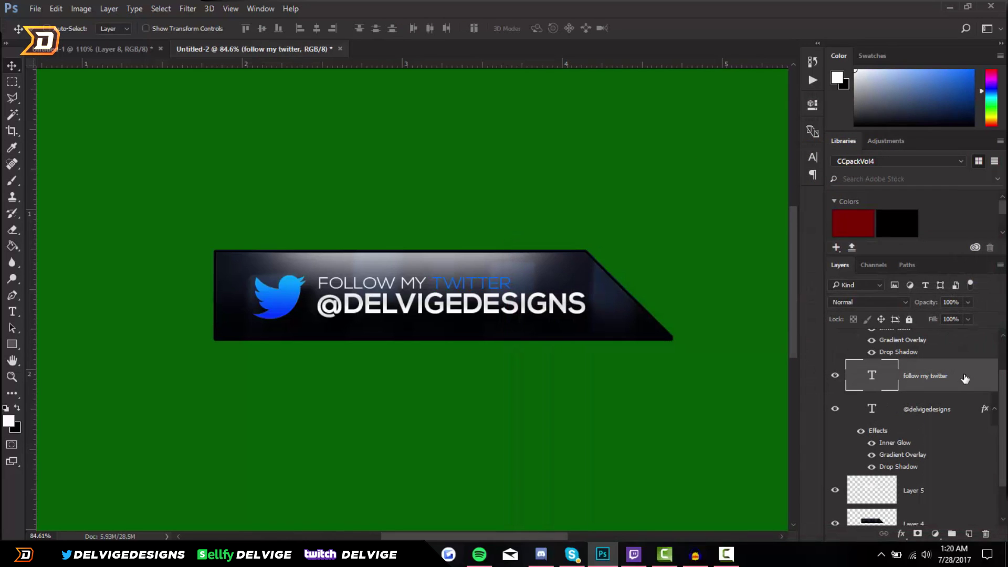
{"action": "left_click", "coordinate": [959, 410], "text": "ctrl"}
Step: Rasterize both text layers' styles and merge them into one 'follow my twitter' layer
{"action": "right_click", "coordinate": [959, 410]}
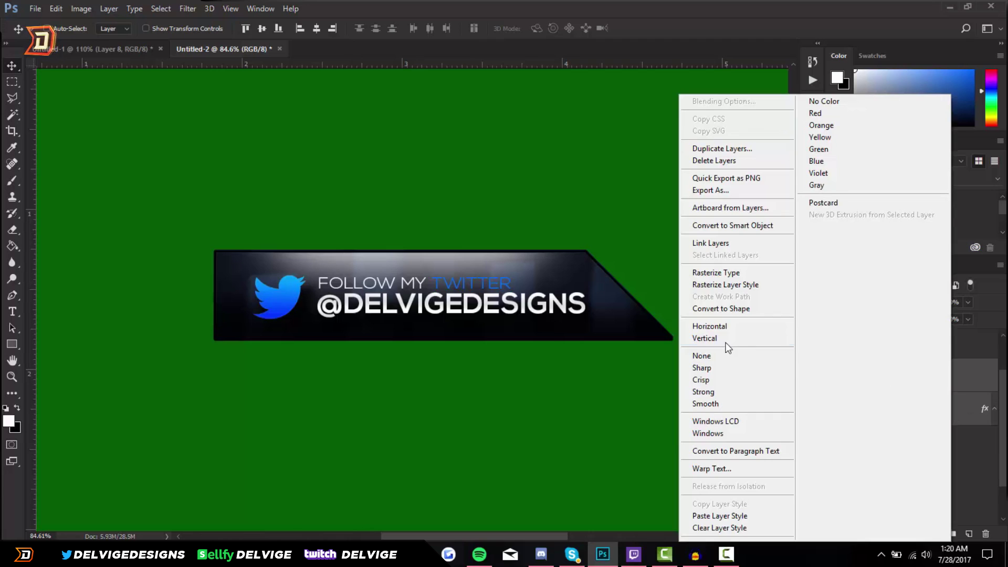
{"action": "left_click", "coordinate": [745, 286]}
{"action": "right_click", "coordinate": [955, 417]}
{"action": "left_click", "coordinate": [760, 432]}
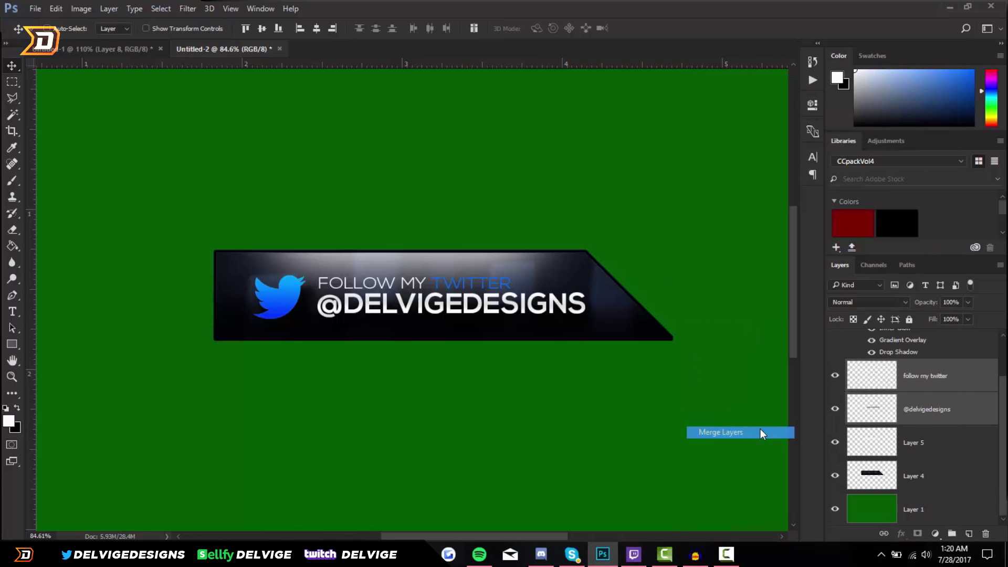
{"action": "double_click", "coordinate": [978, 406]}
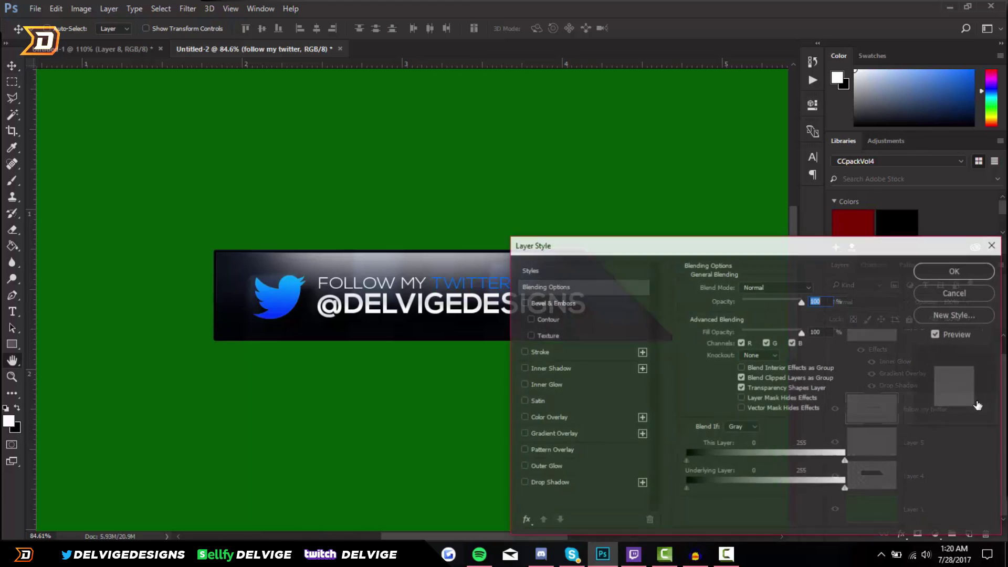
{"action": "left_click", "coordinate": [972, 274]}
{"action": "scroll", "coordinate": [366, 312], "scroll_direction": "up", "scroll_amount": 3}
{"action": "scroll", "coordinate": [366, 312], "scroll_direction": "up", "scroll_amount": 2}
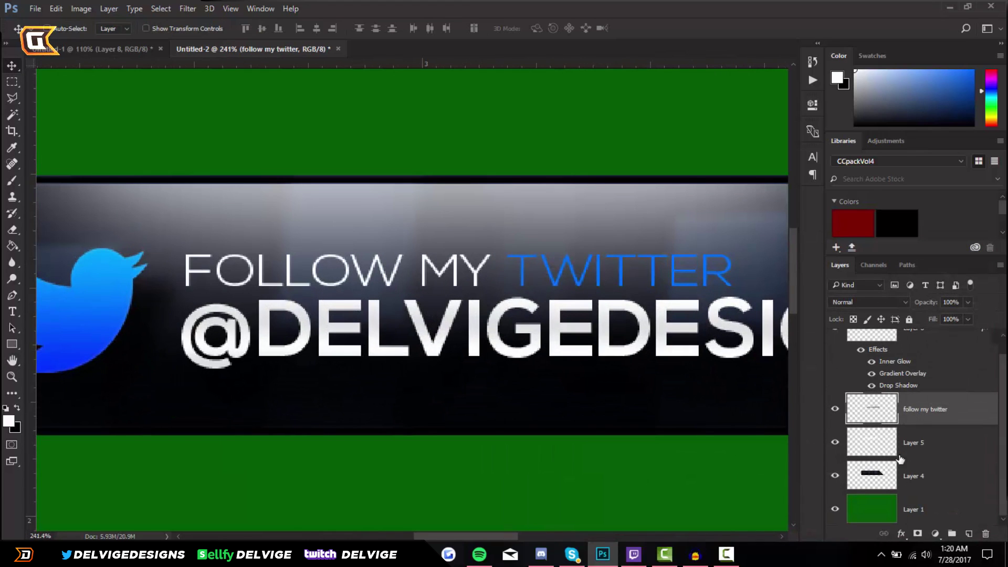
Step: Paint a soft black brush stroke behind the text on a new layer above Layer 5
{"action": "left_click", "coordinate": [911, 444]}
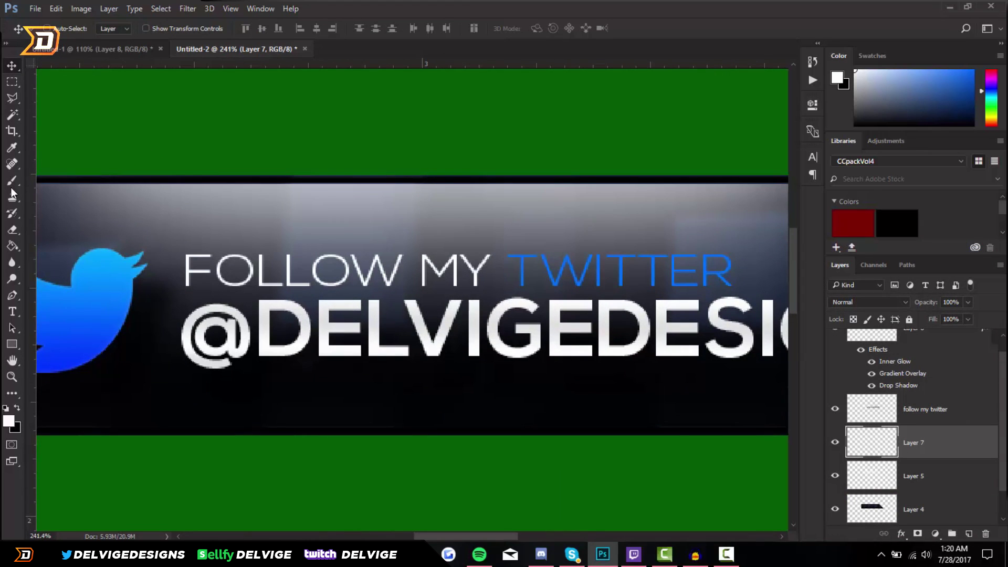
{"action": "key", "text": "b"}
{"action": "left_click", "coordinate": [18, 409]}
{"action": "key", "text": "bracketleft"}
{"action": "key", "text": "bracketleft"}
{"action": "key", "text": "bracketleft"}
{"action": "key", "text": "bracketleft"}
{"action": "key", "text": "bracketleft"}
{"action": "key", "text": "bracketleft"}
{"action": "key", "text": "bracketleft"}
{"action": "key", "text": "bracketleft"}
{"action": "key", "text": "bracketleft"}
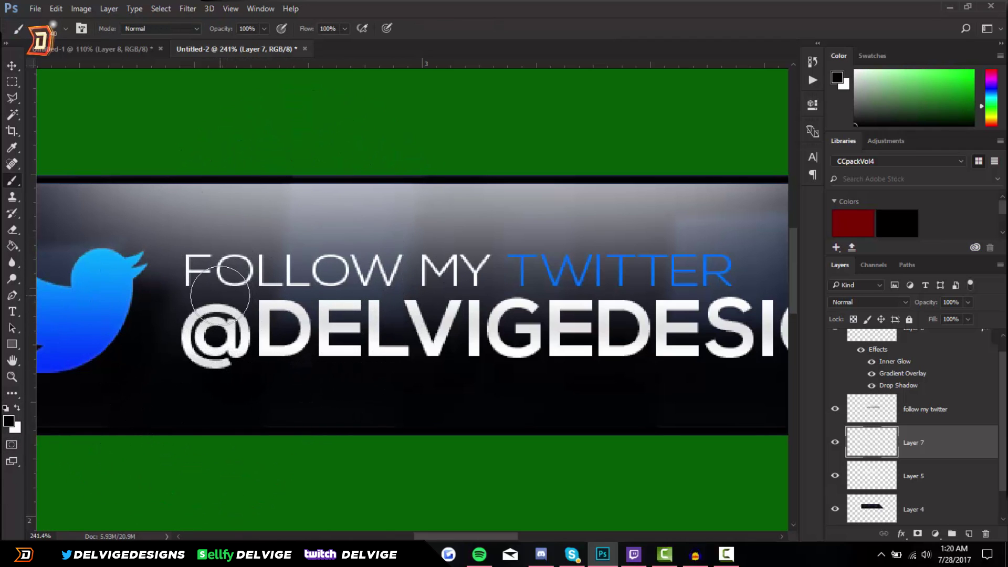
{"action": "left_click_drag", "start_coordinate": [213, 286], "coordinate": [721, 289]}
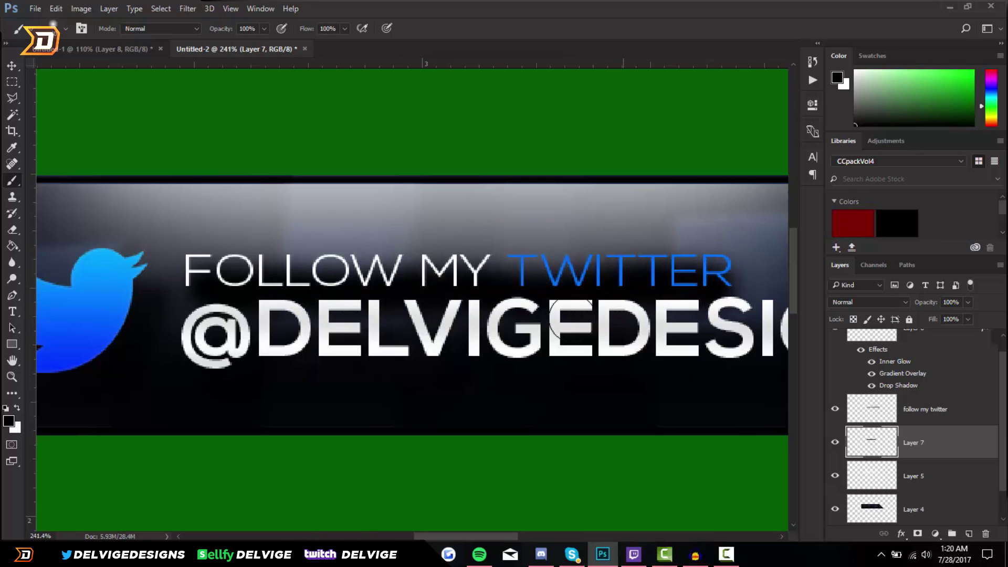
{"action": "scroll", "coordinate": [476, 327], "scroll_direction": "down", "scroll_amount": 1}
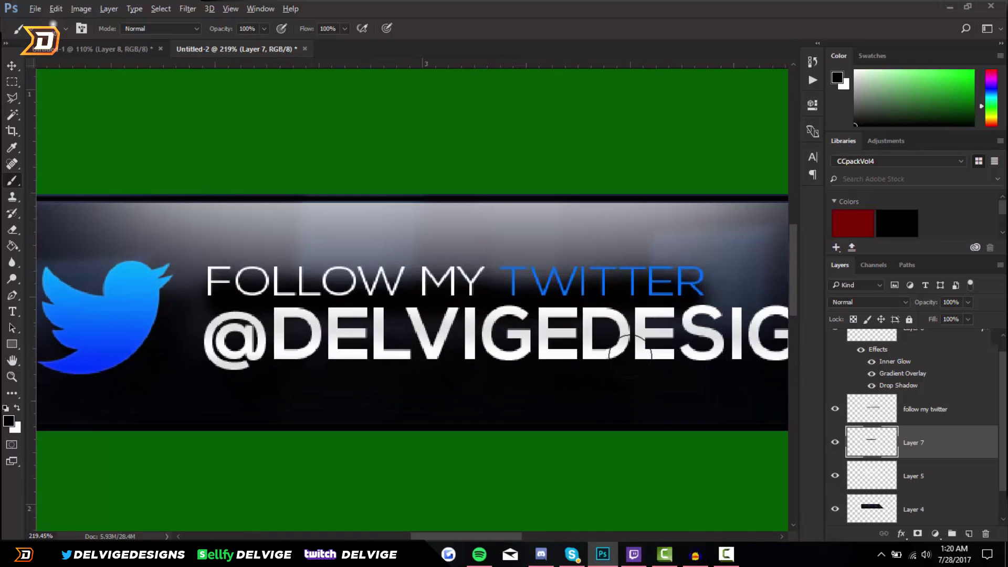
Step: Set Layer 7's opacity to 46% in Blending Options
{"action": "double_click", "coordinate": [972, 440]}
{"action": "left_click_drag", "start_coordinate": [760, 300], "coordinate": [771, 303]}
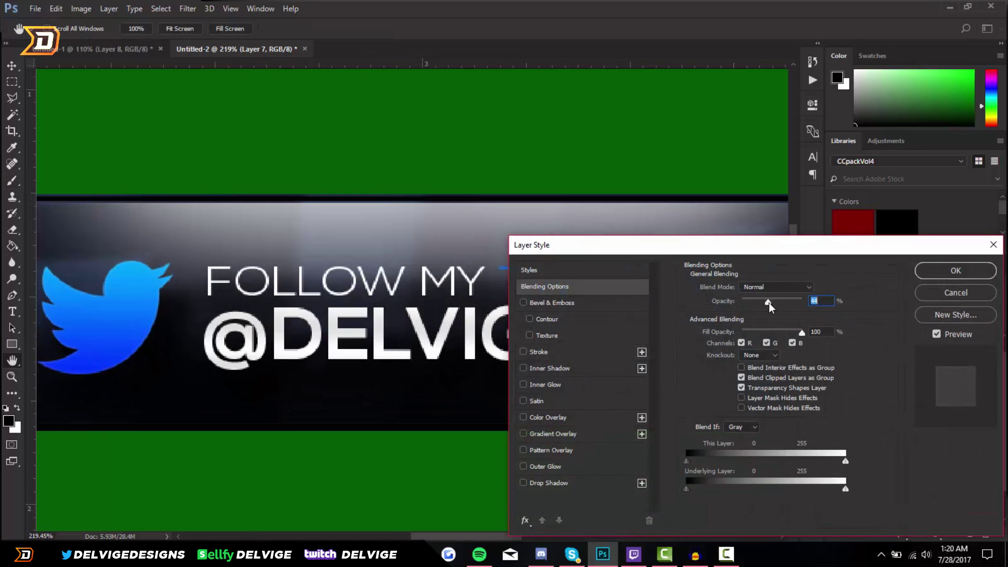
{"action": "left_click", "coordinate": [953, 271]}
{"action": "scroll", "coordinate": [504, 304], "scroll_direction": "down", "scroll_amount": 7}
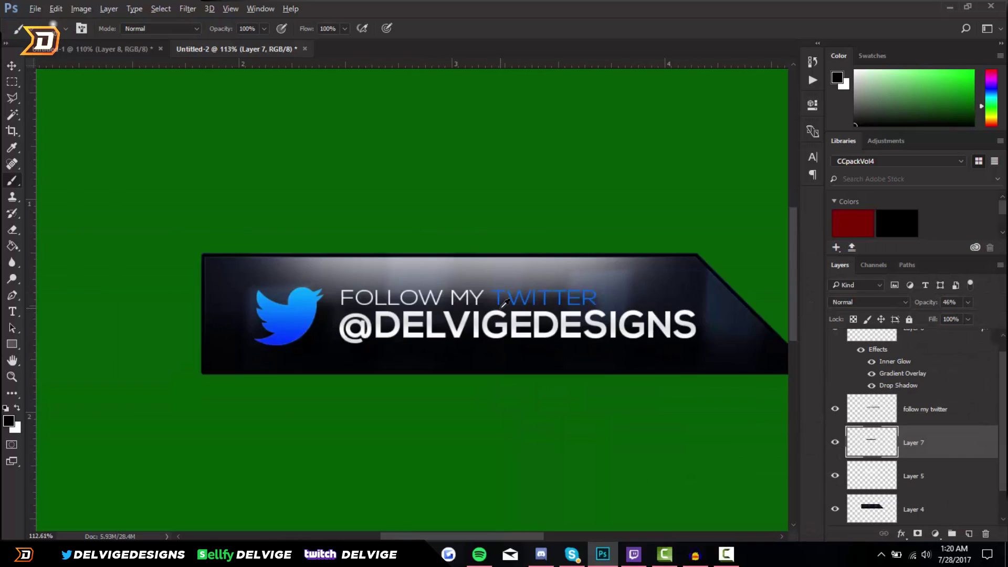
{"action": "scroll", "coordinate": [504, 303], "scroll_direction": "down", "scroll_amount": 5}
{"action": "scroll", "coordinate": [388, 249], "scroll_direction": "up", "scroll_amount": 4}
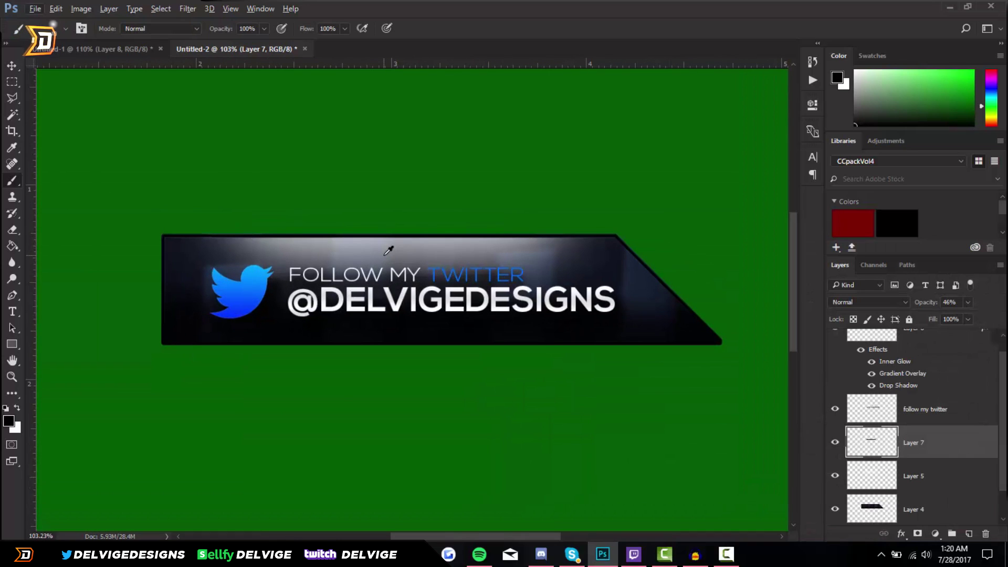